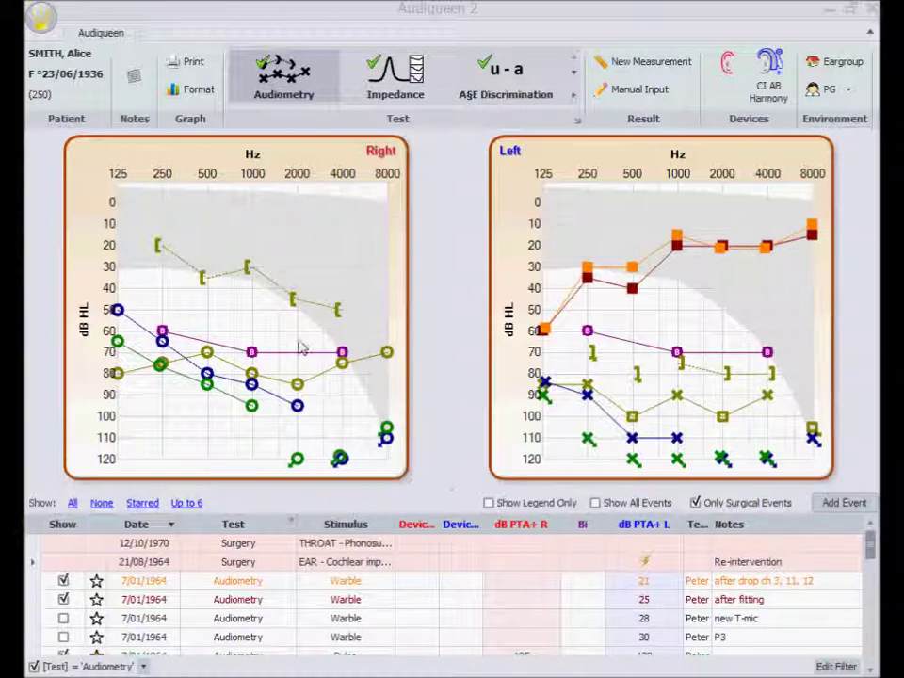
# Hide all results, then show only the 7/12/1939 and 10/12/1940 audiograms on both ear charts
pyautogui.click(99, 505)
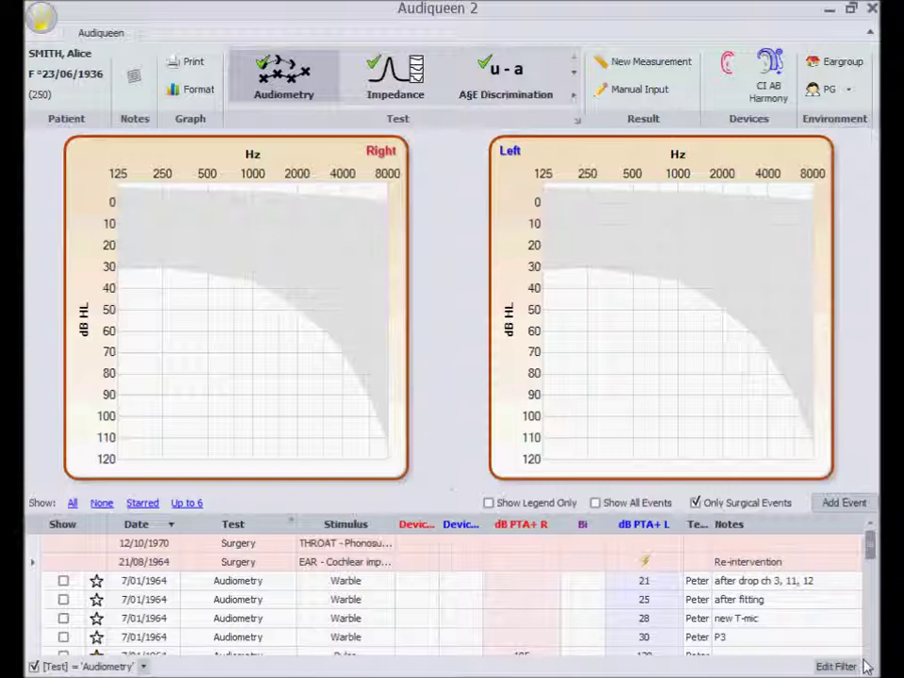
pyautogui.moveTo(867, 550); pyautogui.dragTo(873, 664)
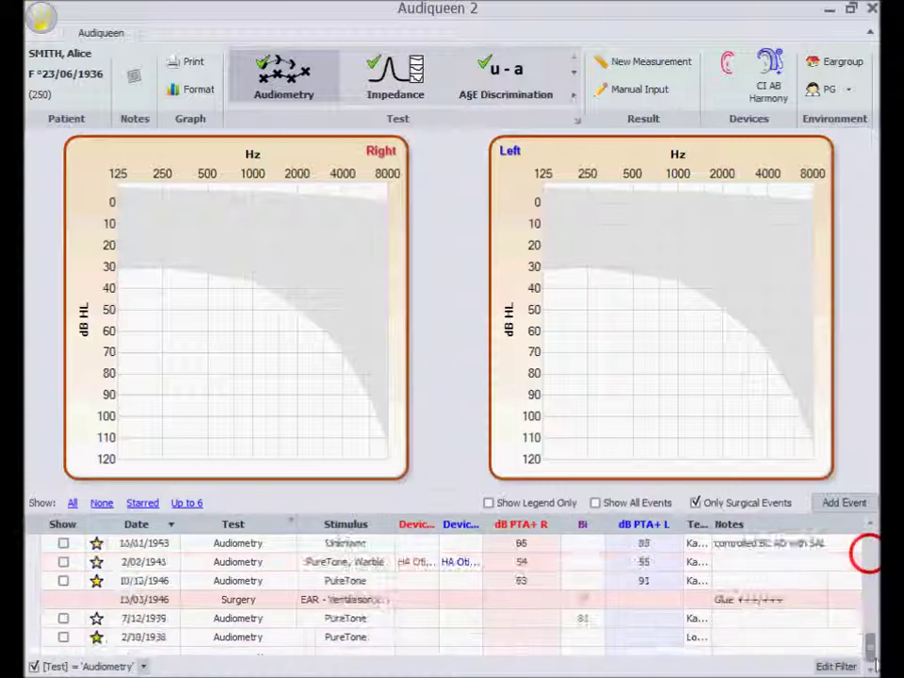
pyautogui.click(63, 619)
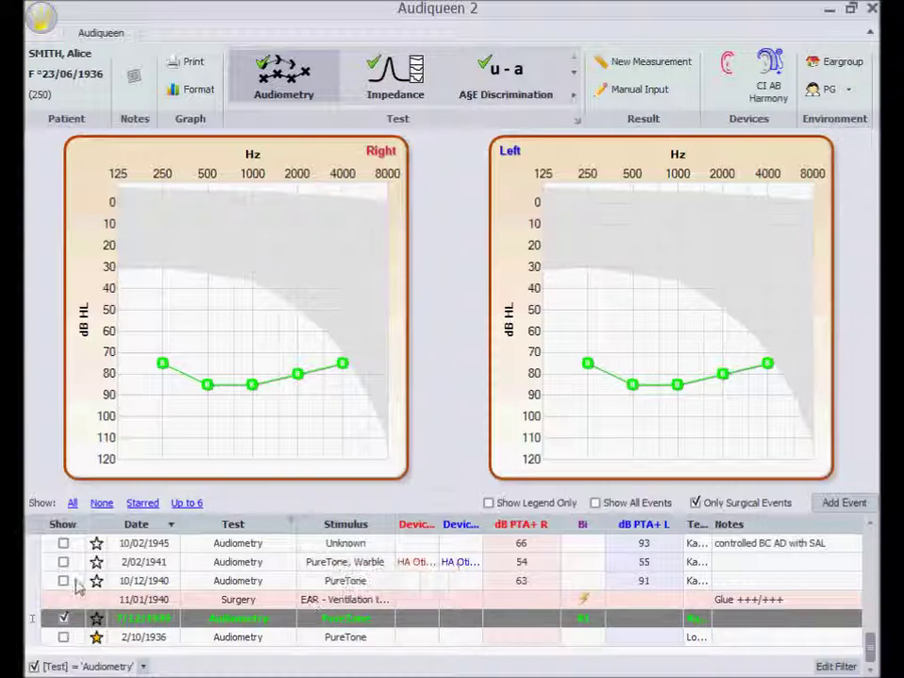
pyautogui.click(63, 581)
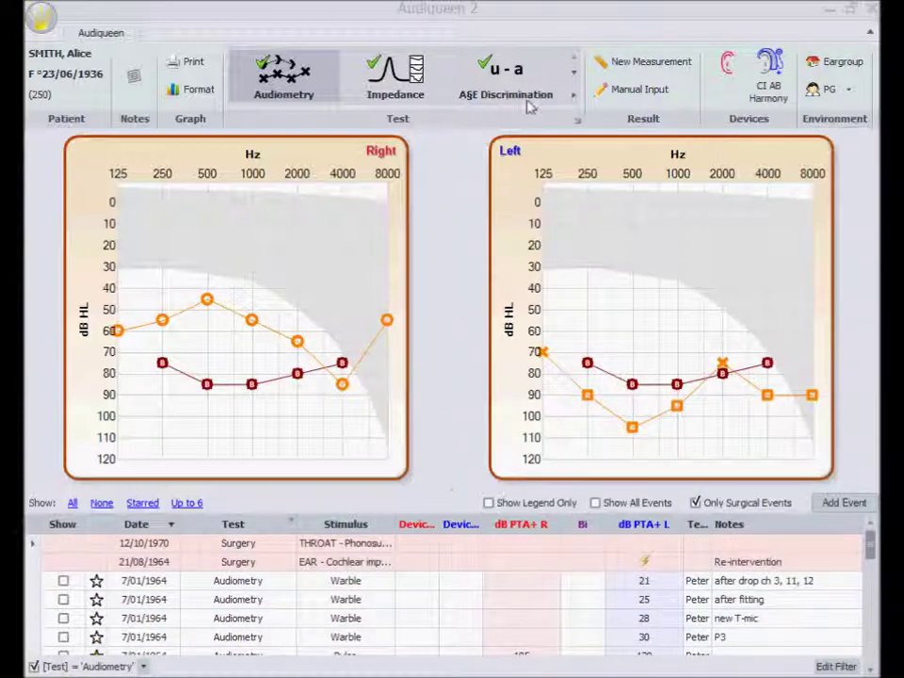
# View the speech audiometry results, then the impedance measurements
pyautogui.click(574, 72)
pyautogui.click(288, 93)
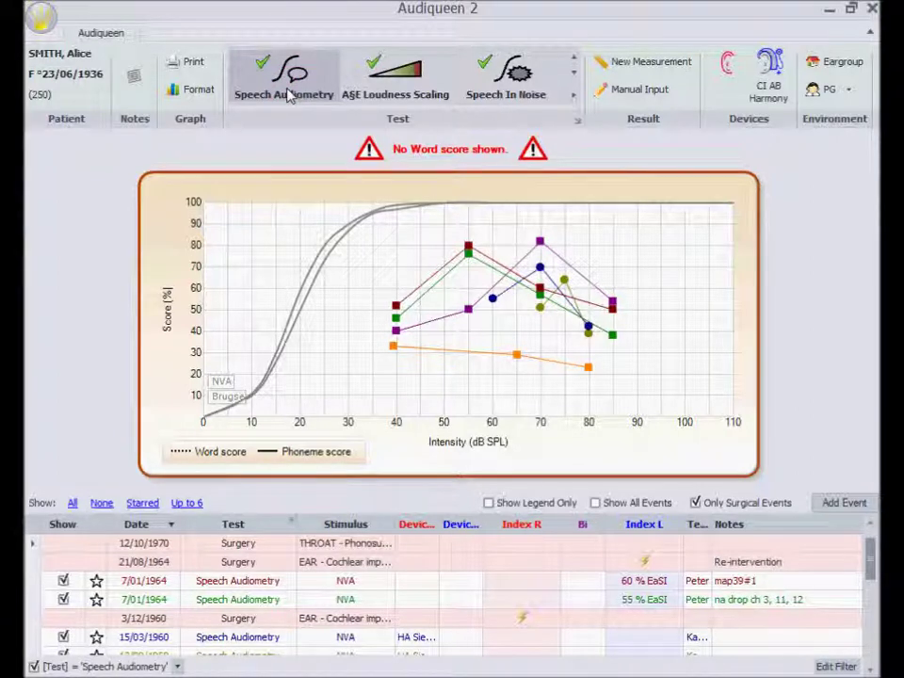
pyautogui.click(572, 58)
pyautogui.click(397, 81)
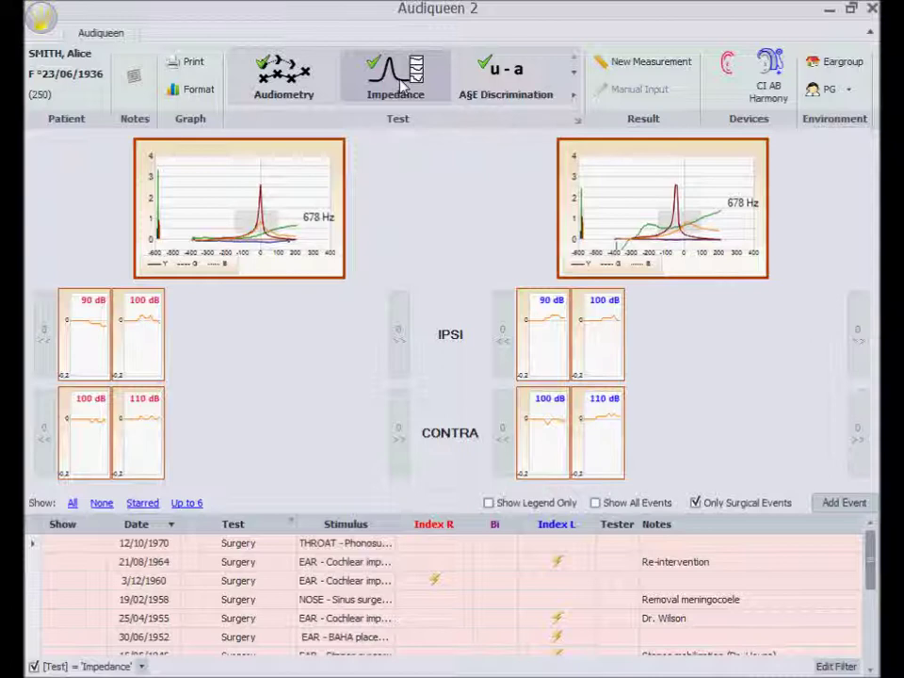
# Step through A§E Discrimination and A§E Loudness Scaling to the A§E ILD Localization chart
pyautogui.click(492, 76)
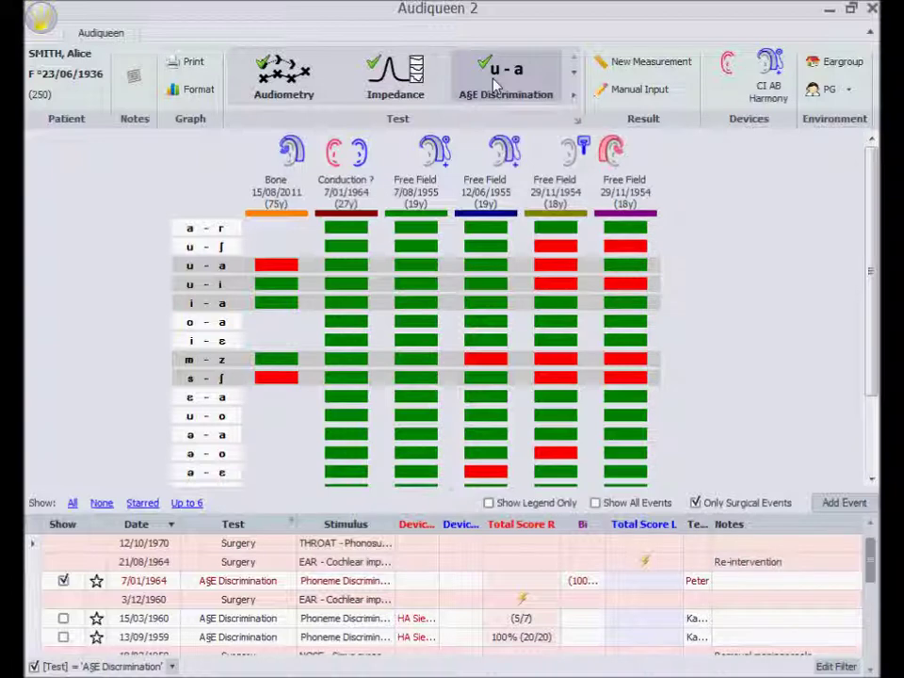
pyautogui.click(573, 74)
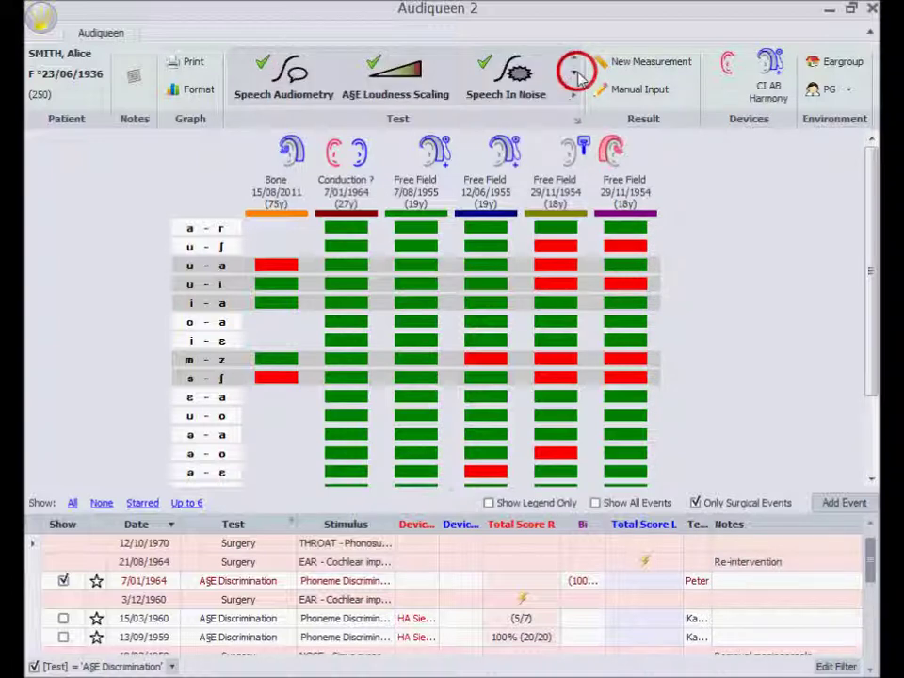
pyautogui.click(419, 94)
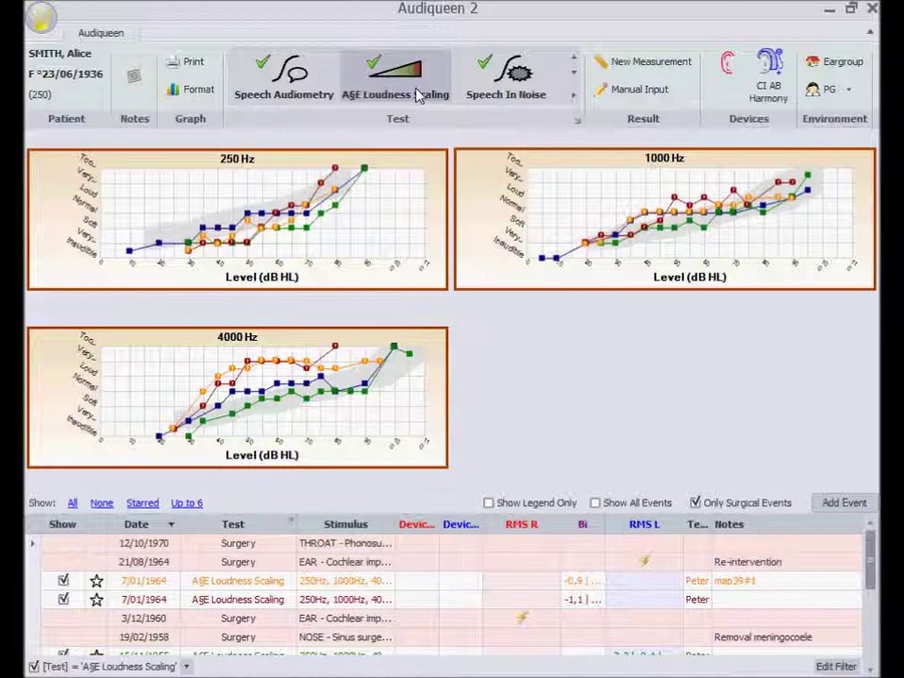
pyautogui.click(572, 73)
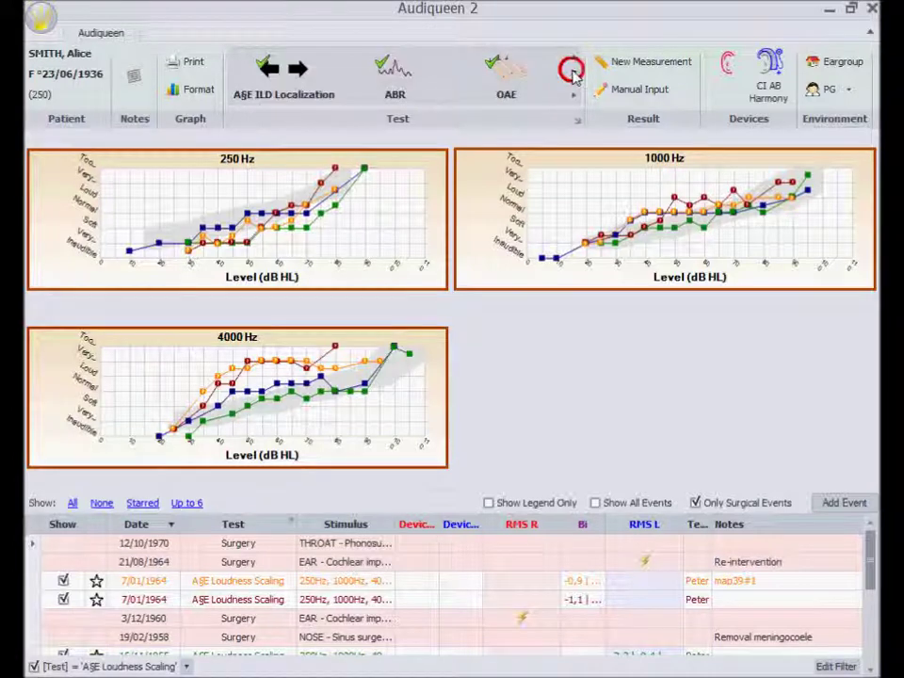
pyautogui.click(311, 94)
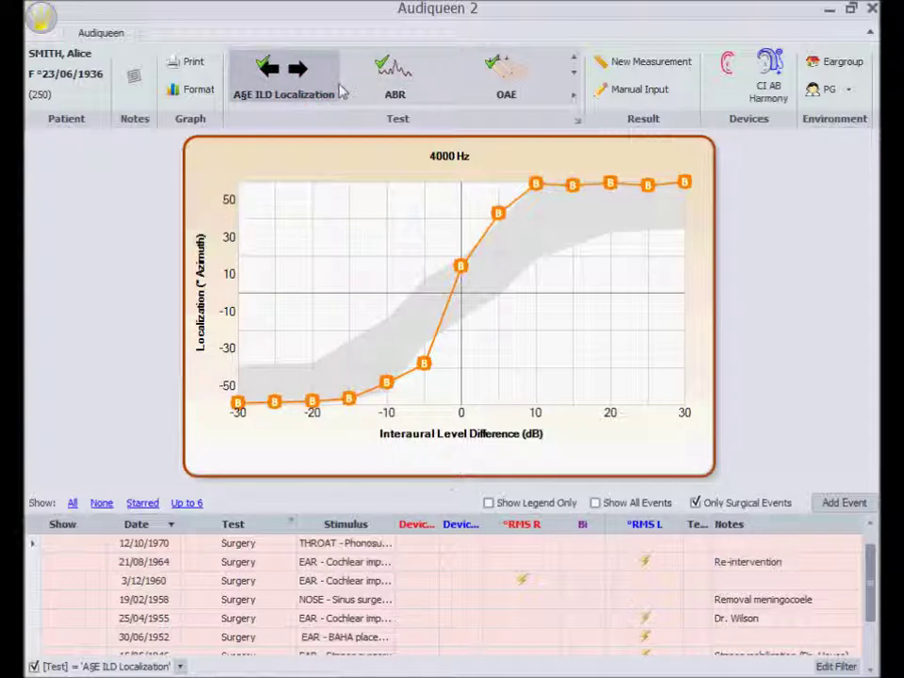
# View the rhinometry chart, the rhinomanometry pressure-flow plot and the ABR waveforms
pyautogui.click(572, 73)
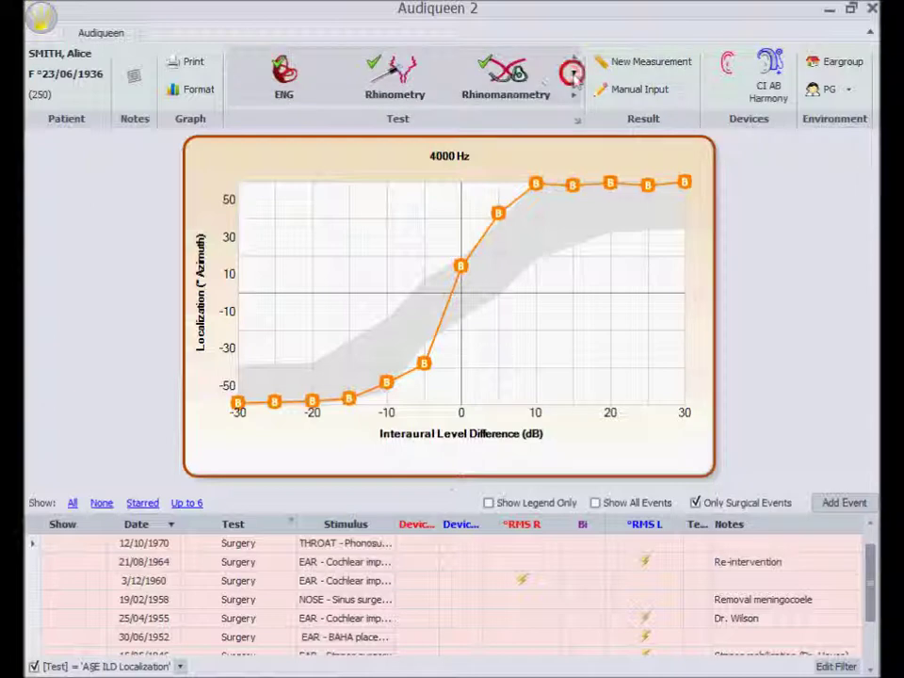
pyautogui.click(394, 95)
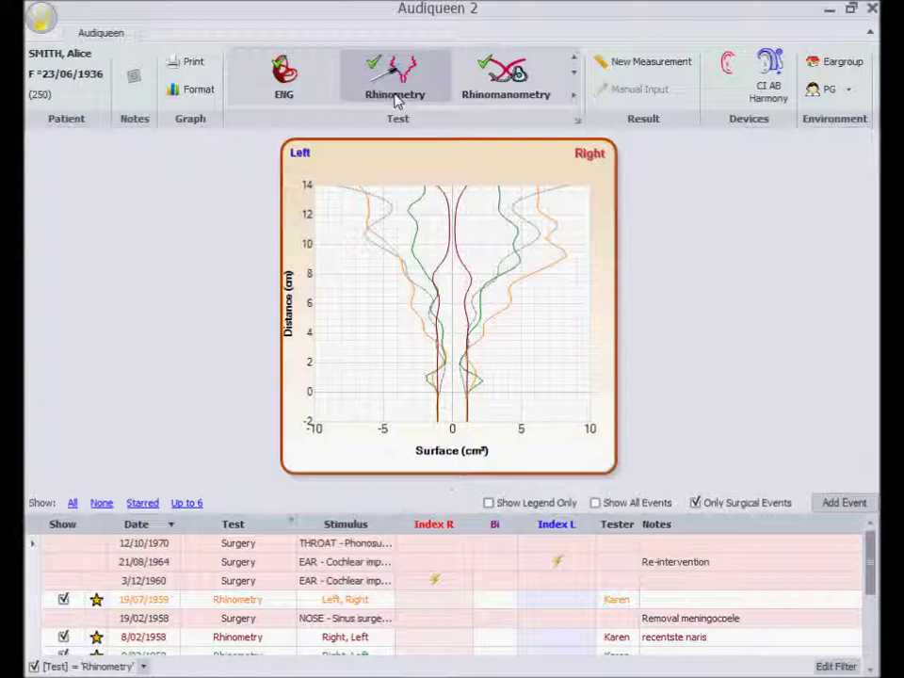
pyautogui.click(505, 82)
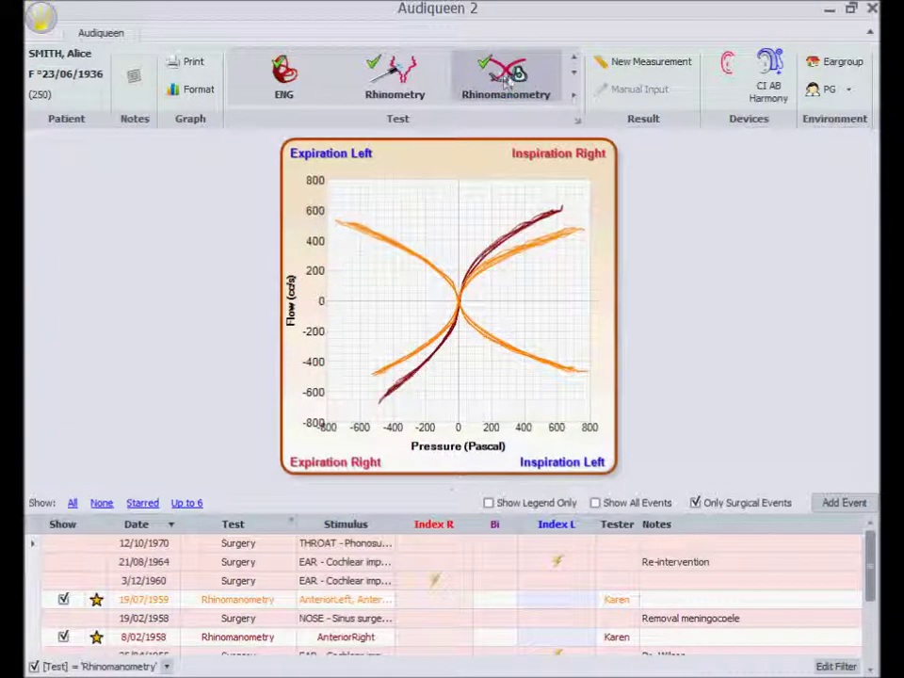
pyautogui.click(572, 58)
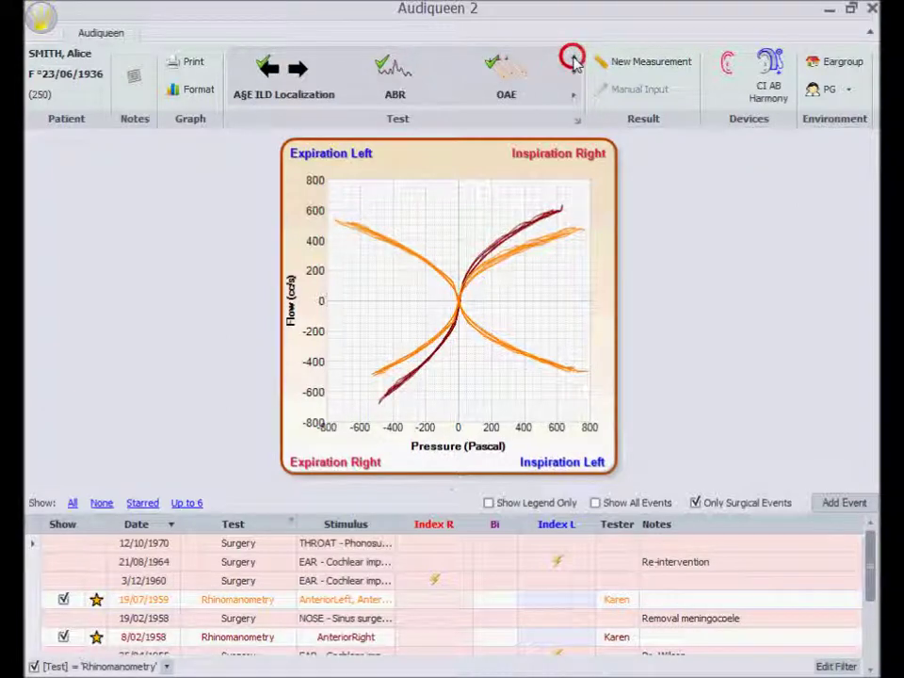
pyautogui.click(419, 83)
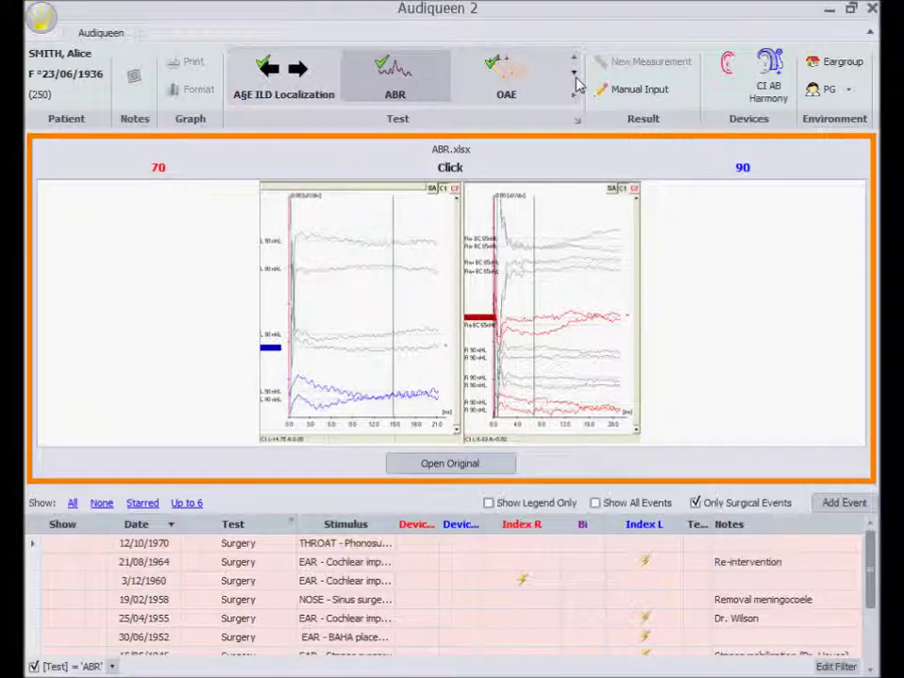
# View the ENG rotatory and caloric report, then the OAE results
pyautogui.click(574, 76)
pyautogui.click(283, 82)
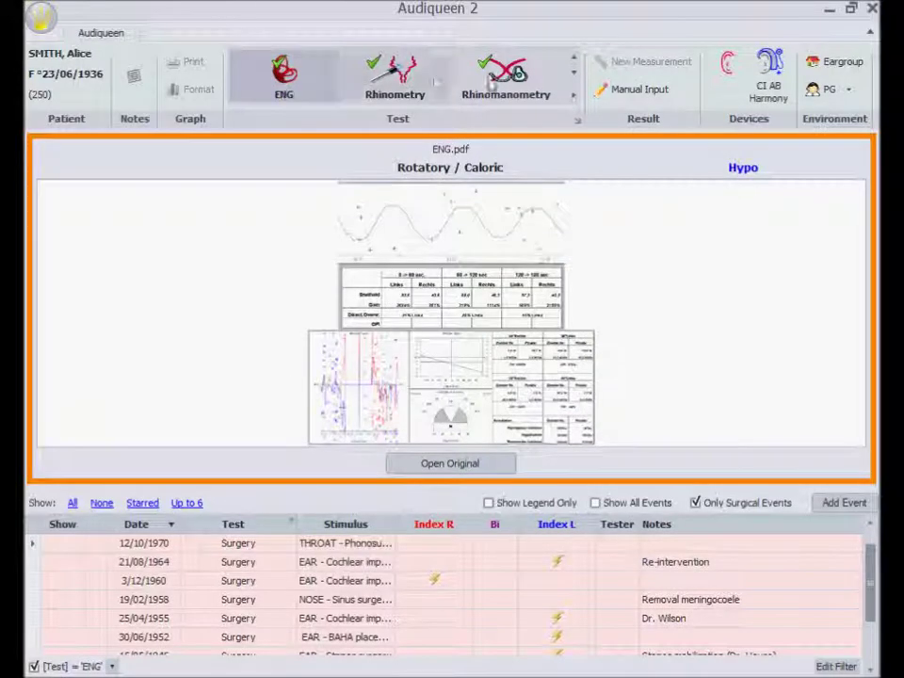
pyautogui.click(572, 59)
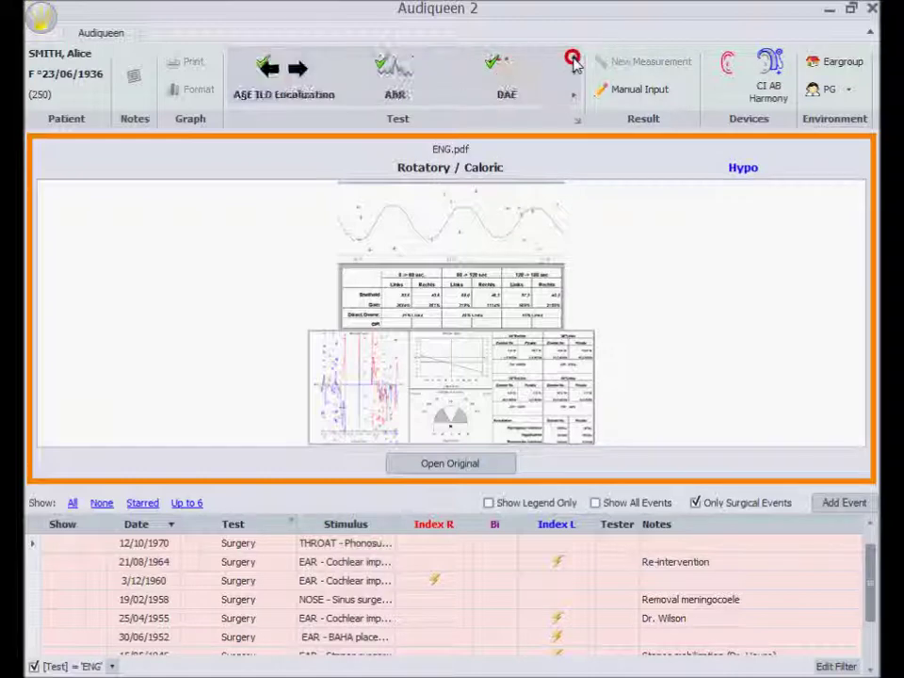
pyautogui.click(516, 74)
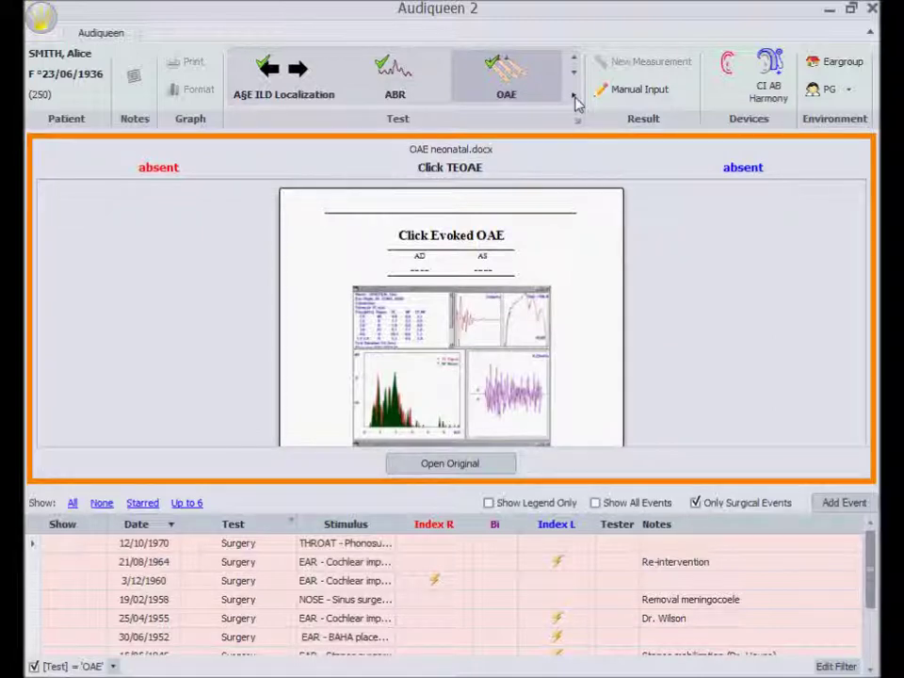
# Expand the full Test type list and scroll it to locate Voice Recording
pyautogui.click(574, 98)
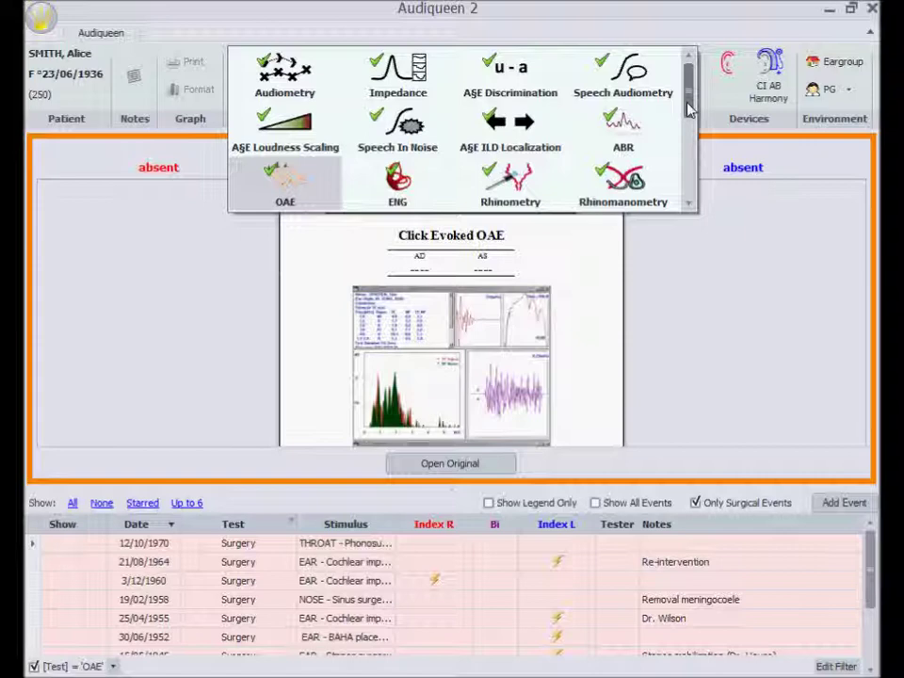
pyautogui.moveTo(688, 110)
pyautogui.mouseDown()
pyautogui.moveTo(686, 98)
pyautogui.moveTo(691, 193)
pyautogui.mouseUp()
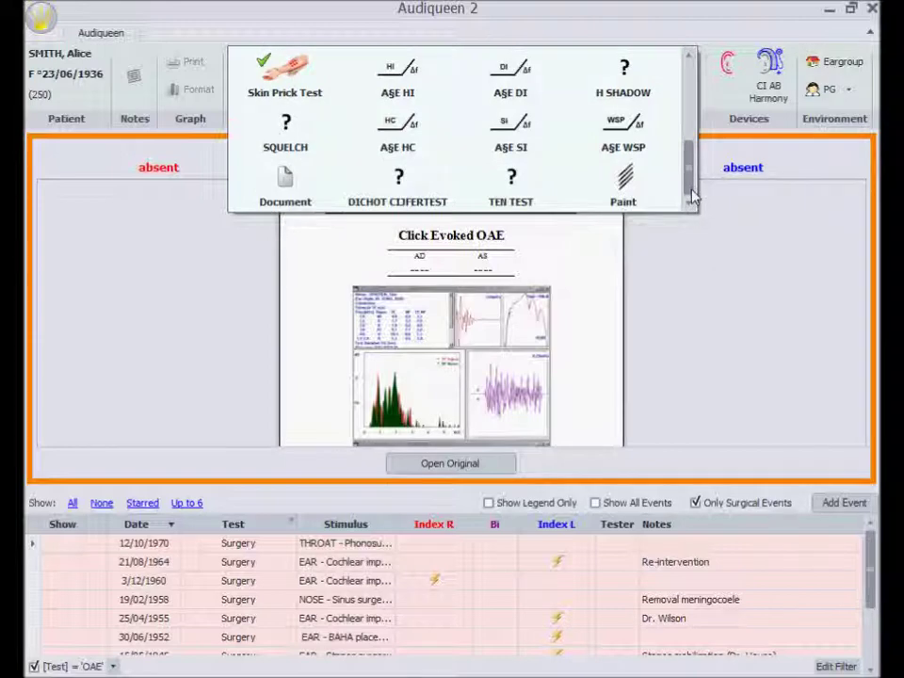
pyautogui.moveTo(692, 193); pyautogui.dragTo(689, 130)
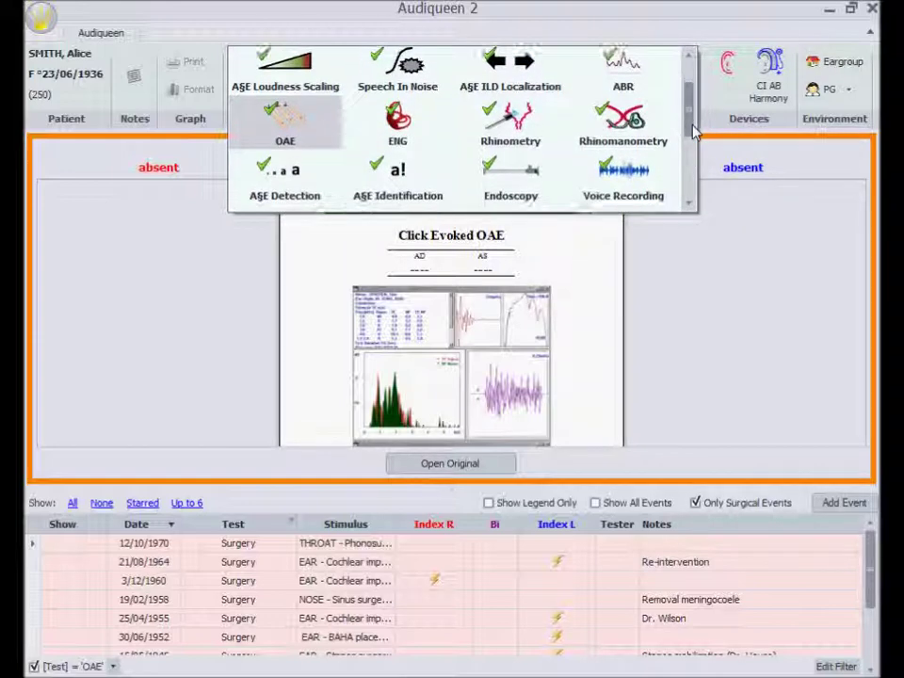
# Play the before-surgery voice recording, then view the endoscopy images and play the stroboscopy video
pyautogui.click(623, 172)
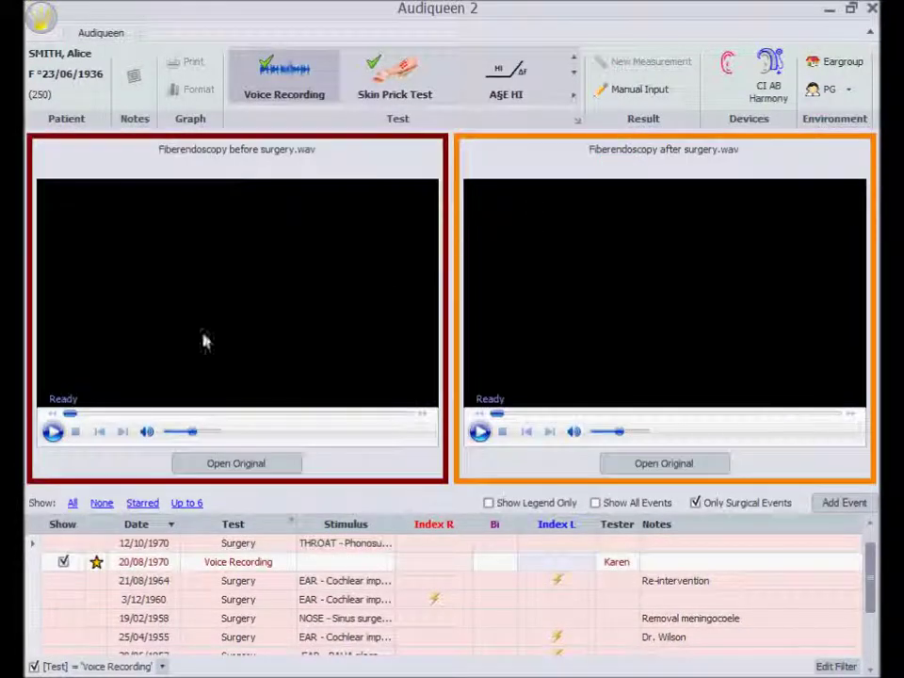
pyautogui.click(53, 431)
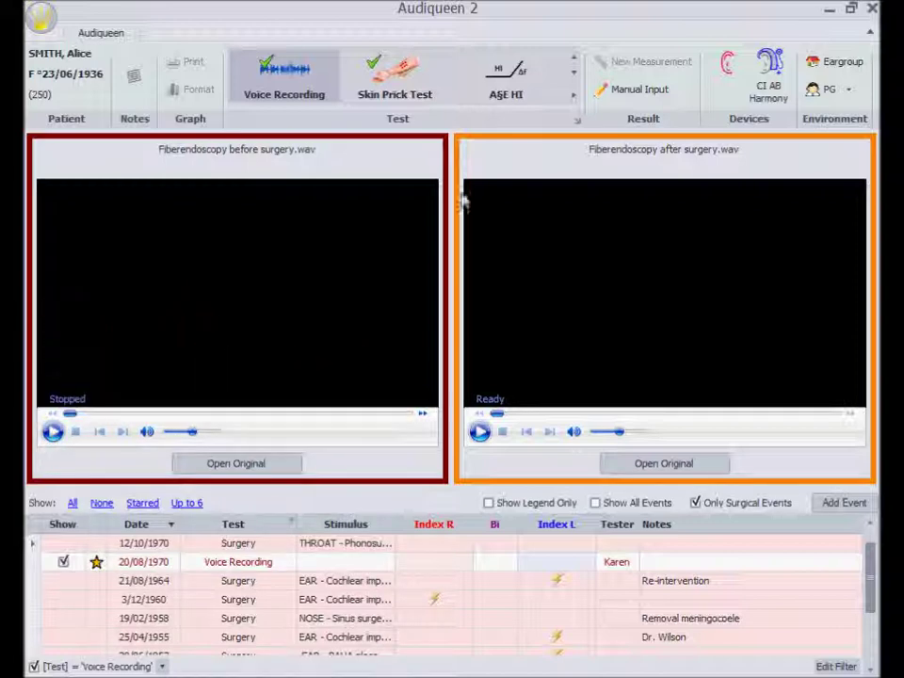
pyautogui.click(574, 58)
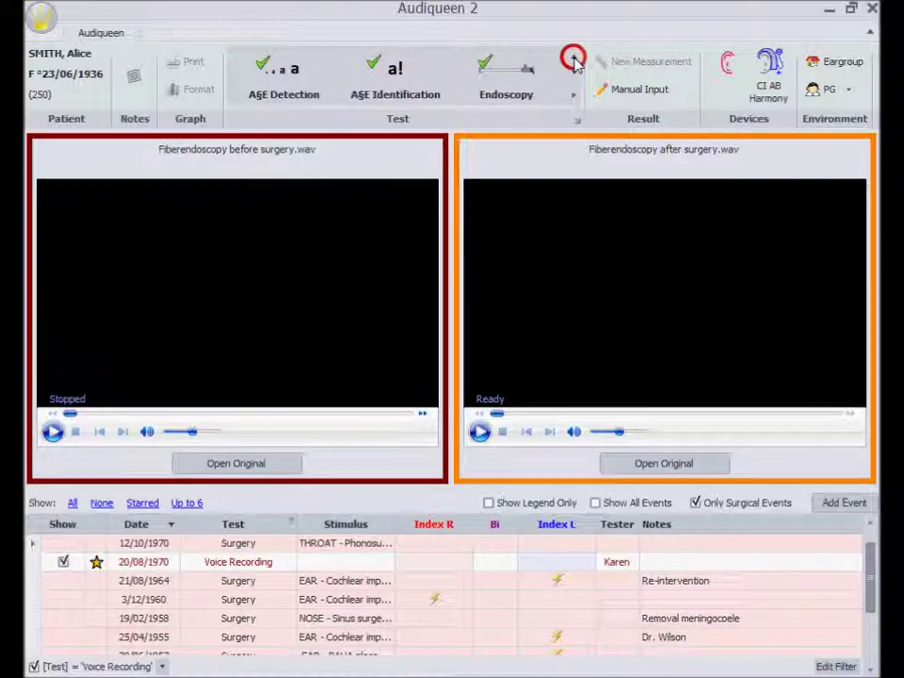
pyautogui.click(508, 74)
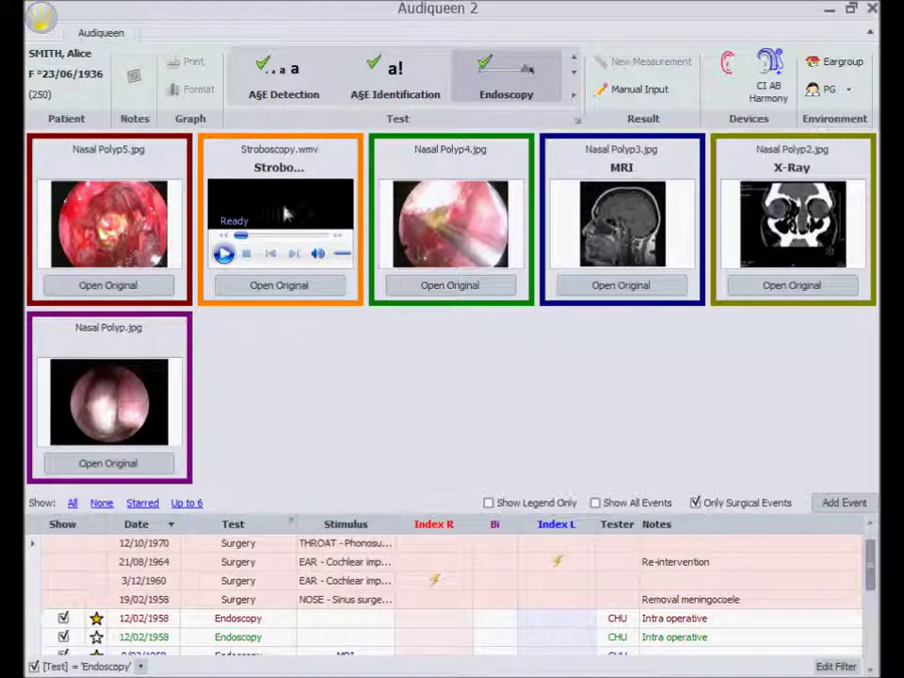
pyautogui.click(224, 254)
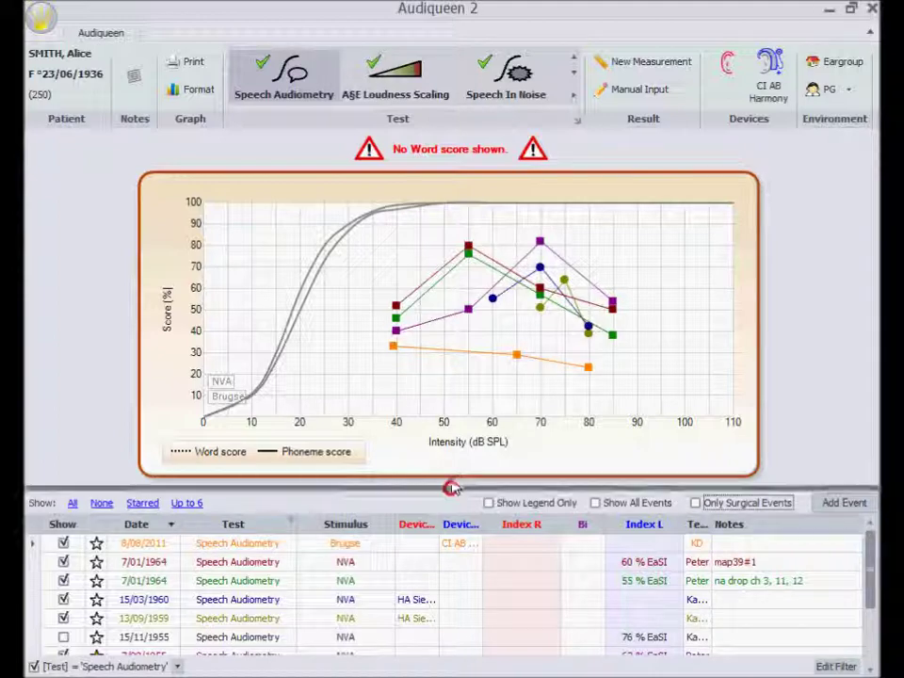
# Enlarge the events table, move the Tester column beside Device, and sort Index L descending
pyautogui.moveTo(451, 486); pyautogui.dragTo(451, 407)
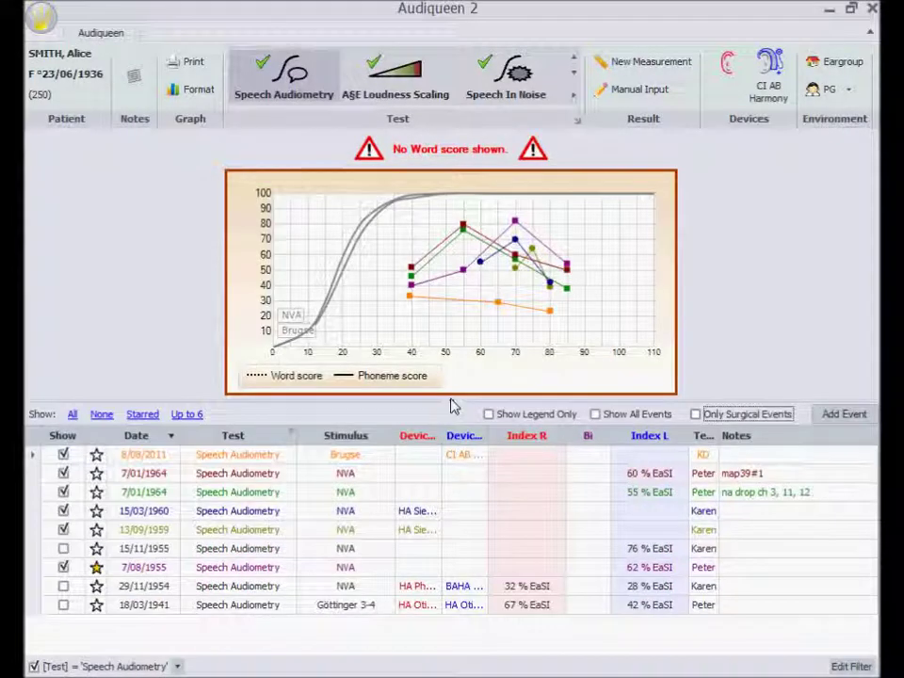
pyautogui.click(696, 434)
pyautogui.moveTo(697, 433); pyautogui.dragTo(420, 445)
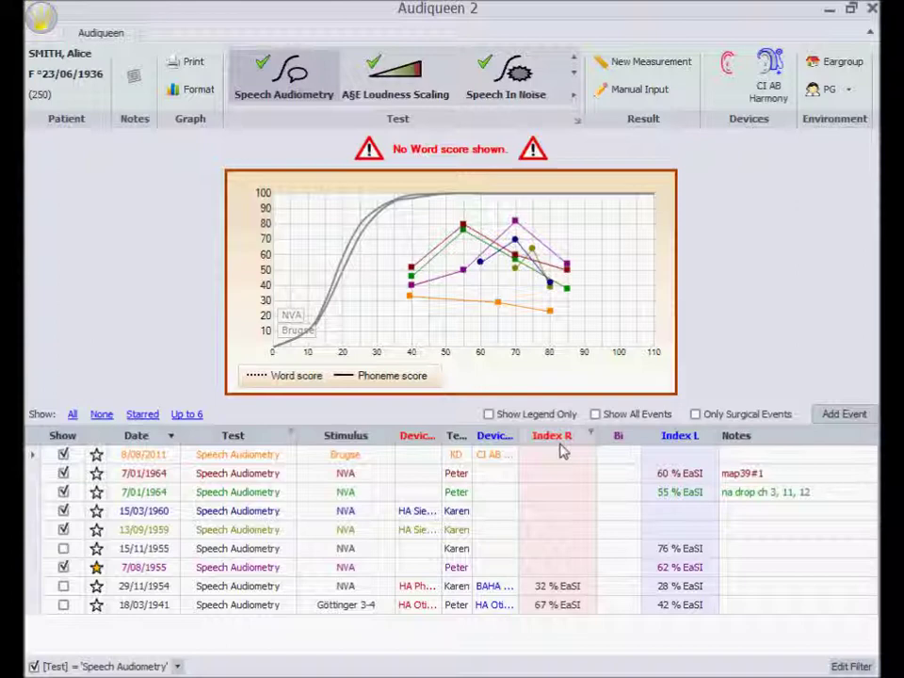
pyautogui.click(670, 438)
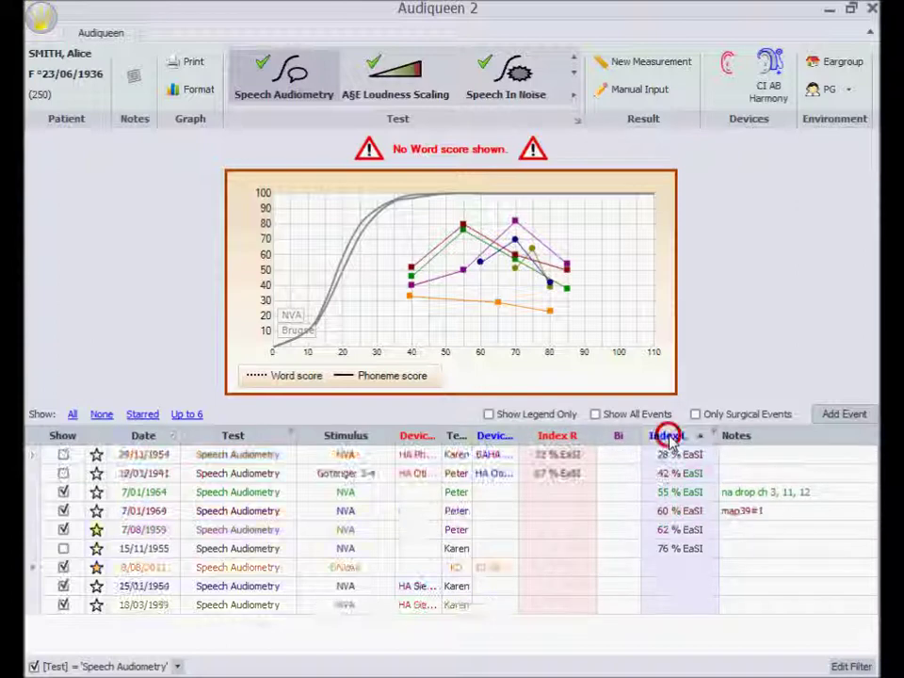
pyautogui.click(670, 438)
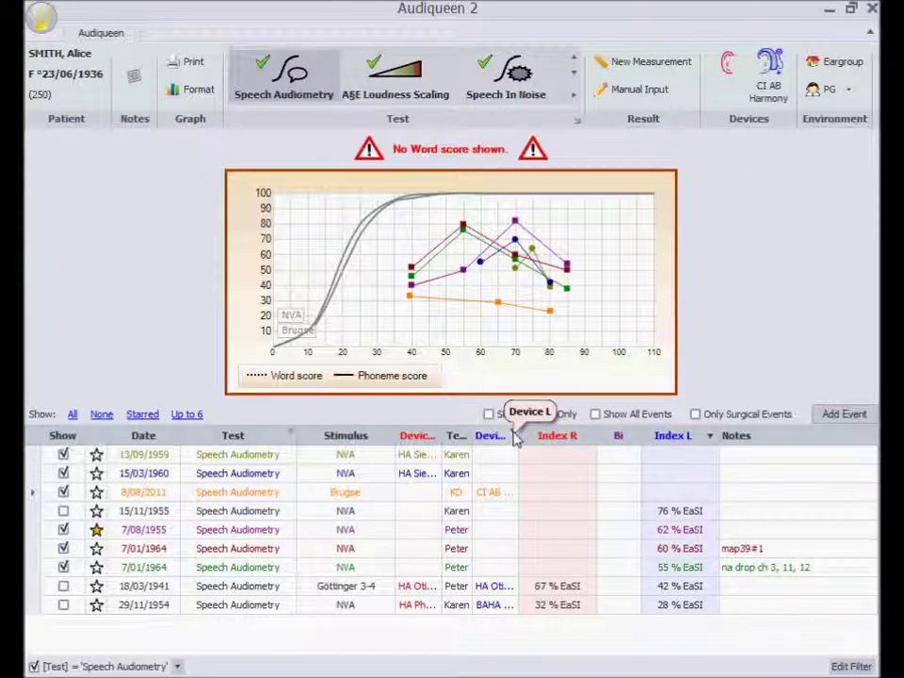
# Filter Device L to (NonBlanks), widen that column, and group the results by Device R
pyautogui.click(512, 432)
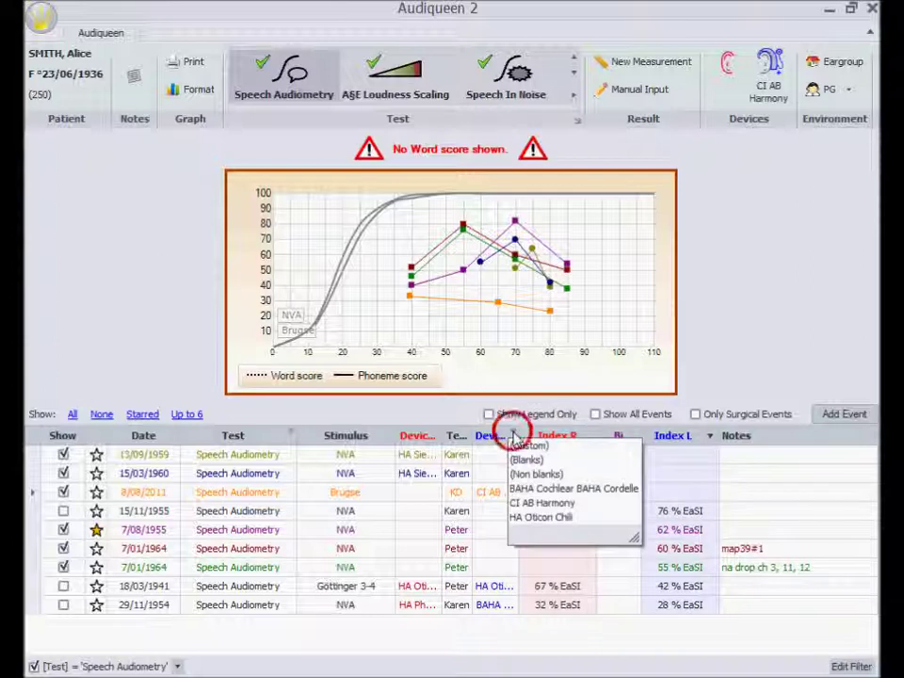
pyautogui.click(532, 472)
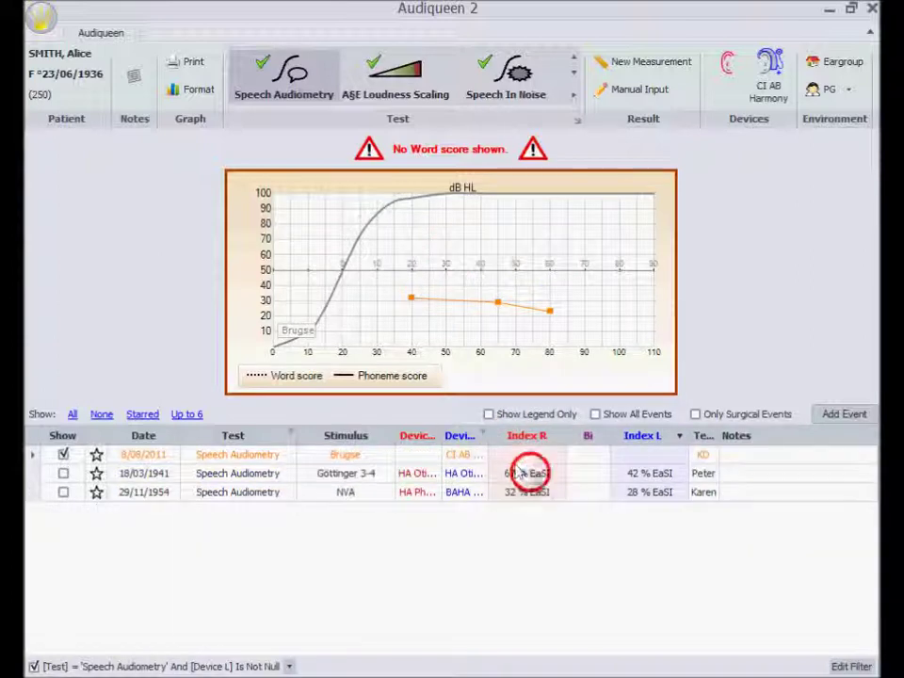
pyautogui.moveTo(487, 436); pyautogui.dragTo(562, 441)
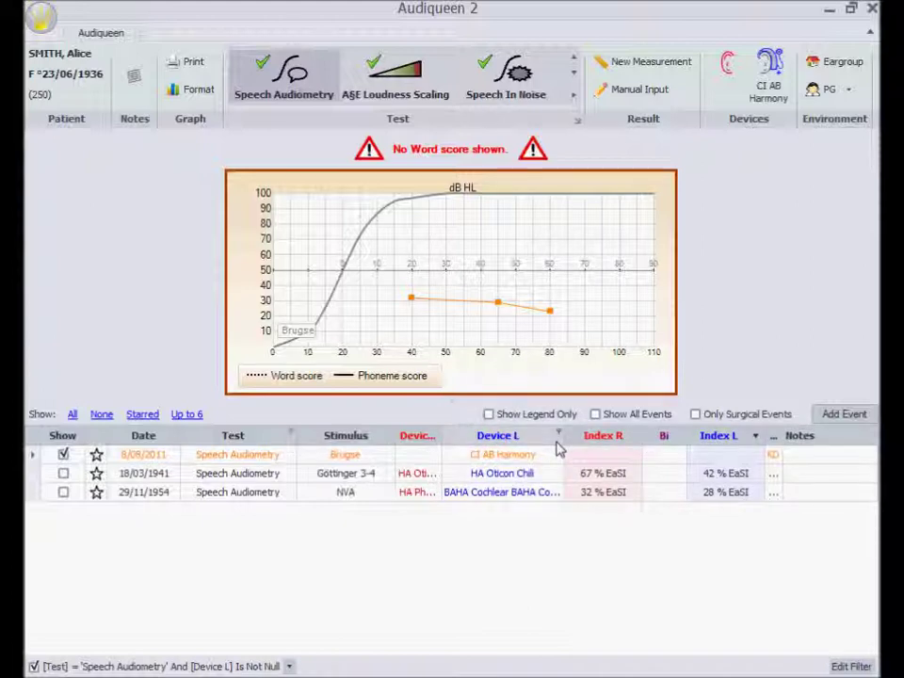
pyautogui.rightClick(420, 447)
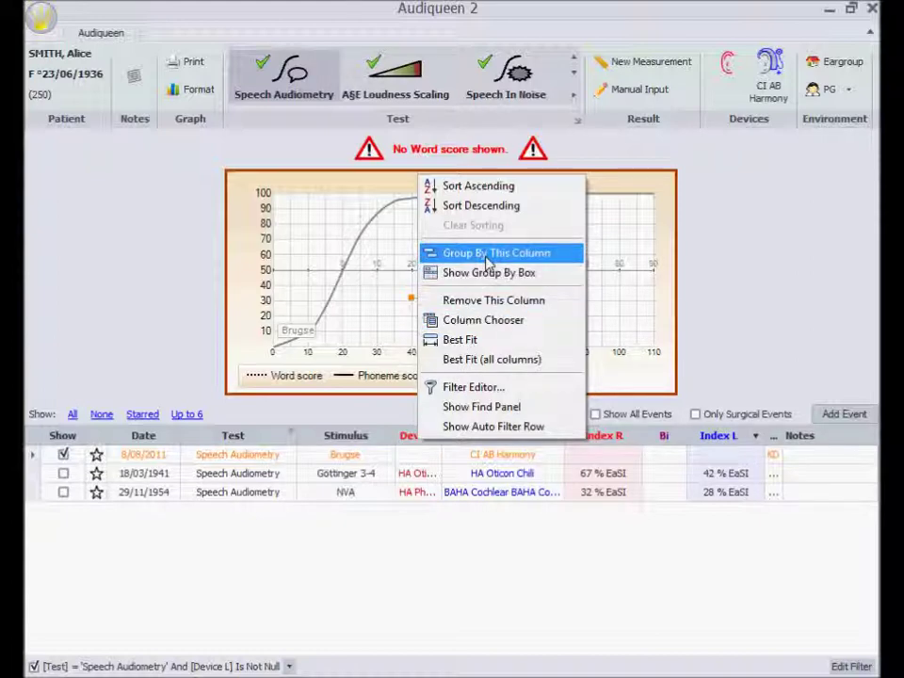
pyautogui.click(485, 254)
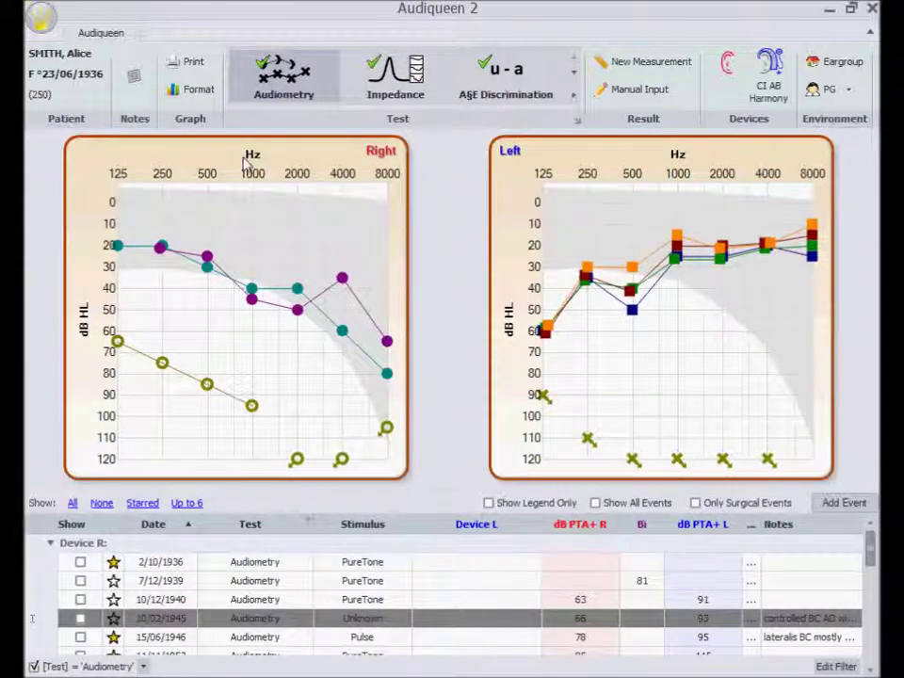
# Preview greyscale and ANSI colour schemes, then restore Audiqueen Multi Color in Format Chart
pyautogui.click(192, 94)
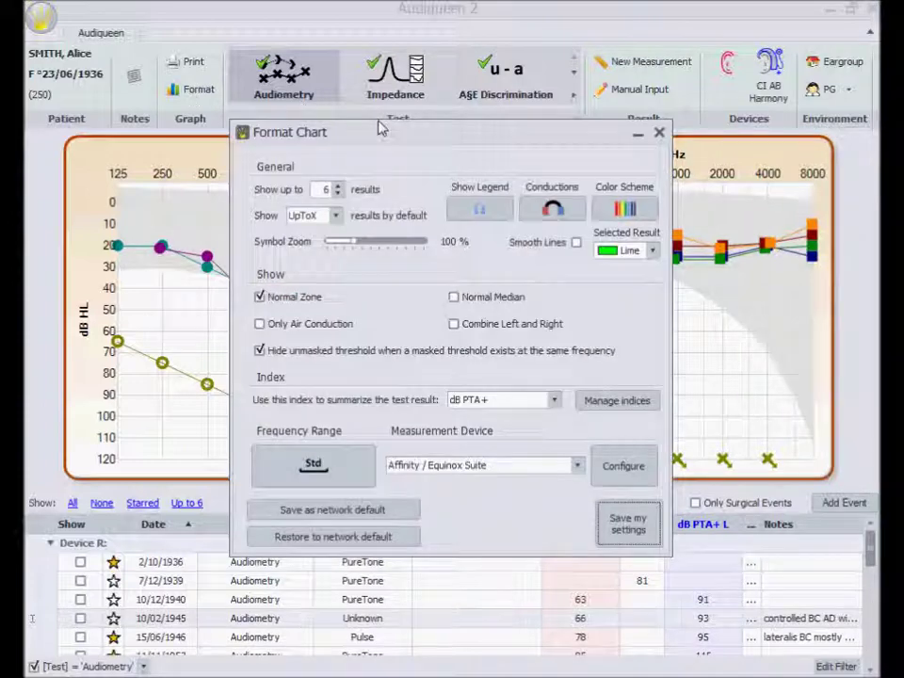
pyautogui.moveTo(376, 127); pyautogui.dragTo(194, 319)
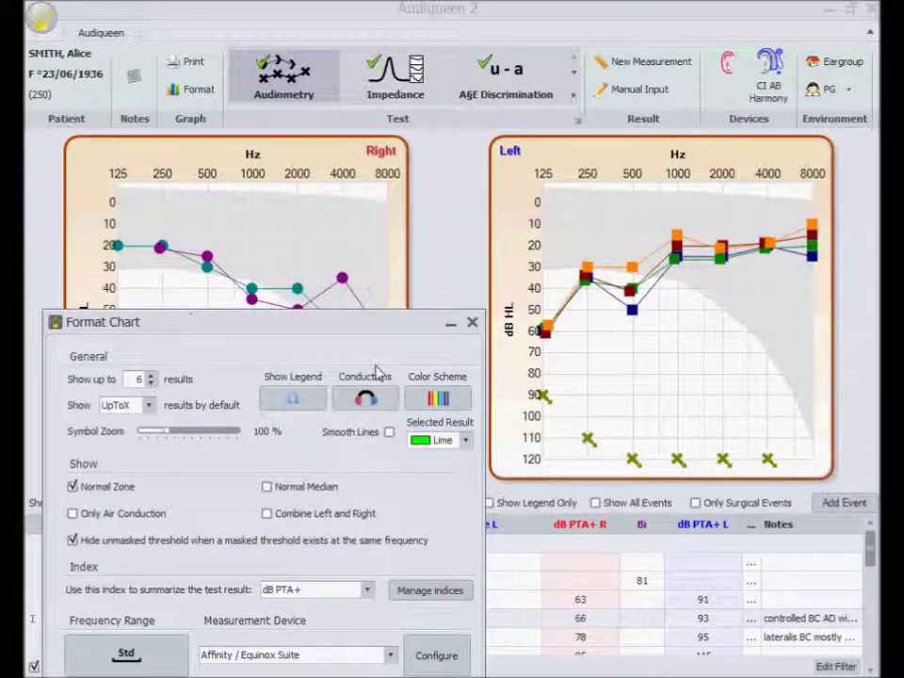
pyautogui.click(442, 406)
pyautogui.click(442, 407)
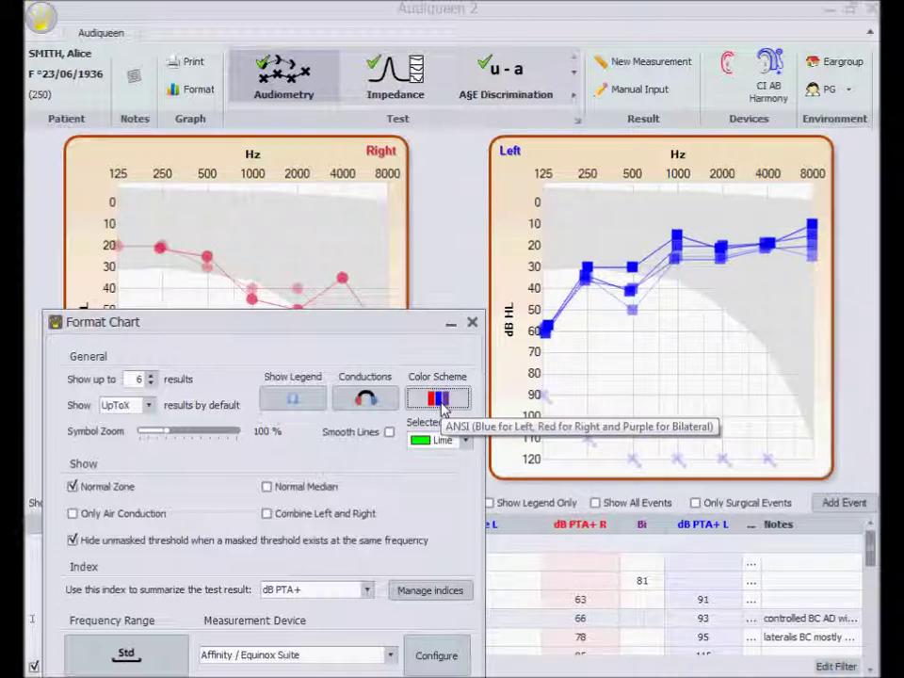
pyautogui.click(442, 407)
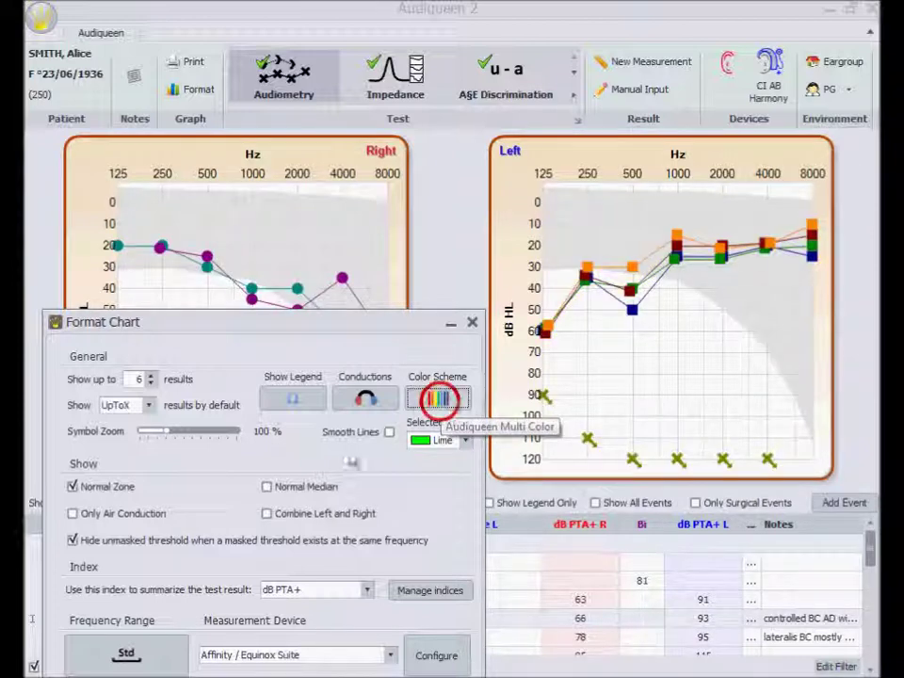
# Try the high-frequency range, return to standard, and set dB HL PTA as summary index
pyautogui.click(156, 663)
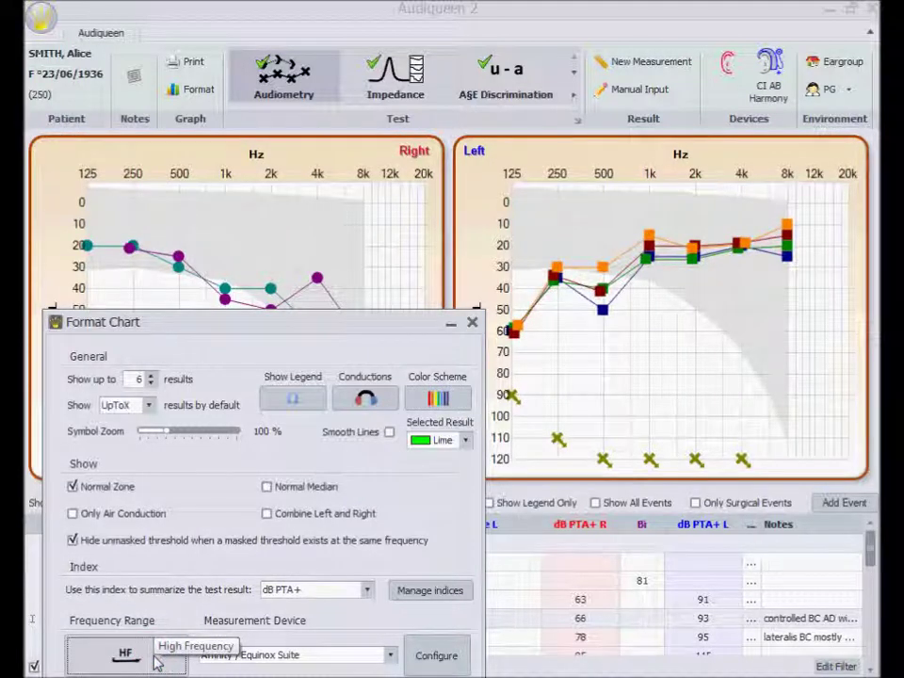
pyautogui.click(156, 662)
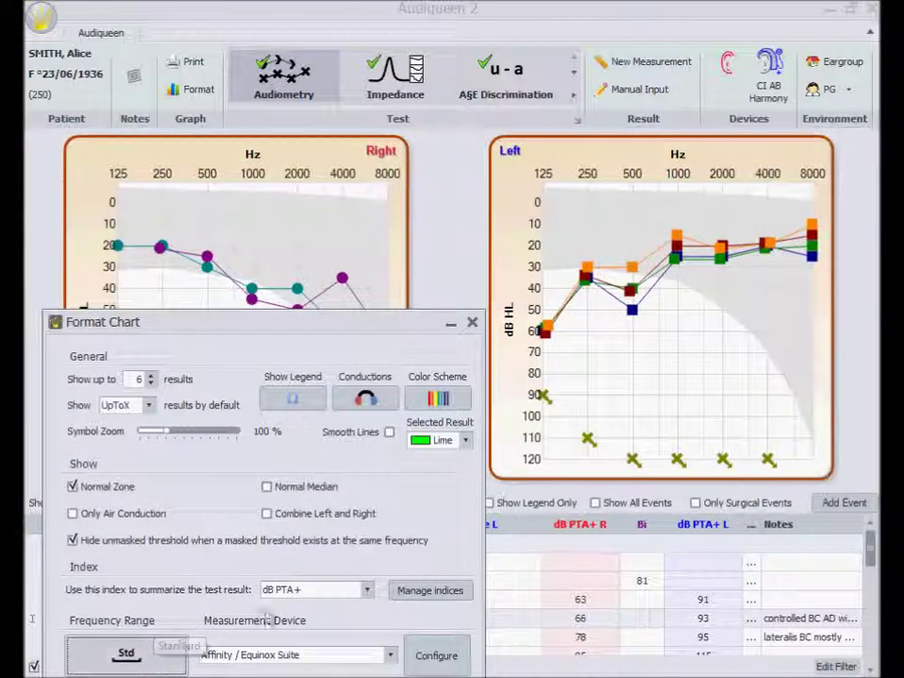
pyautogui.click(368, 590)
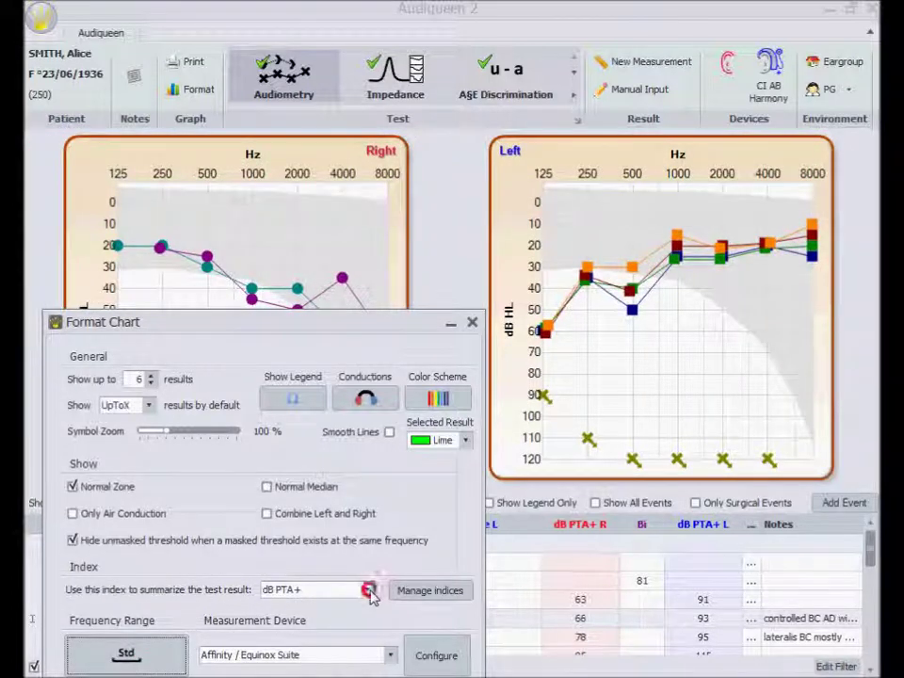
pyautogui.click(320, 494)
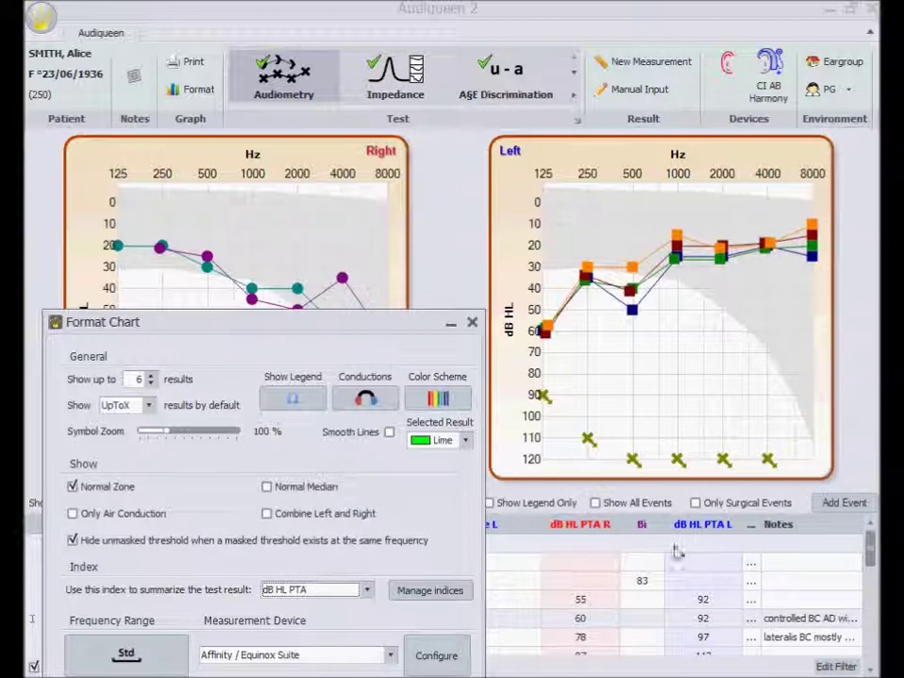
# Open Manage indices and start adding a new audiometry index
pyautogui.click(423, 602)
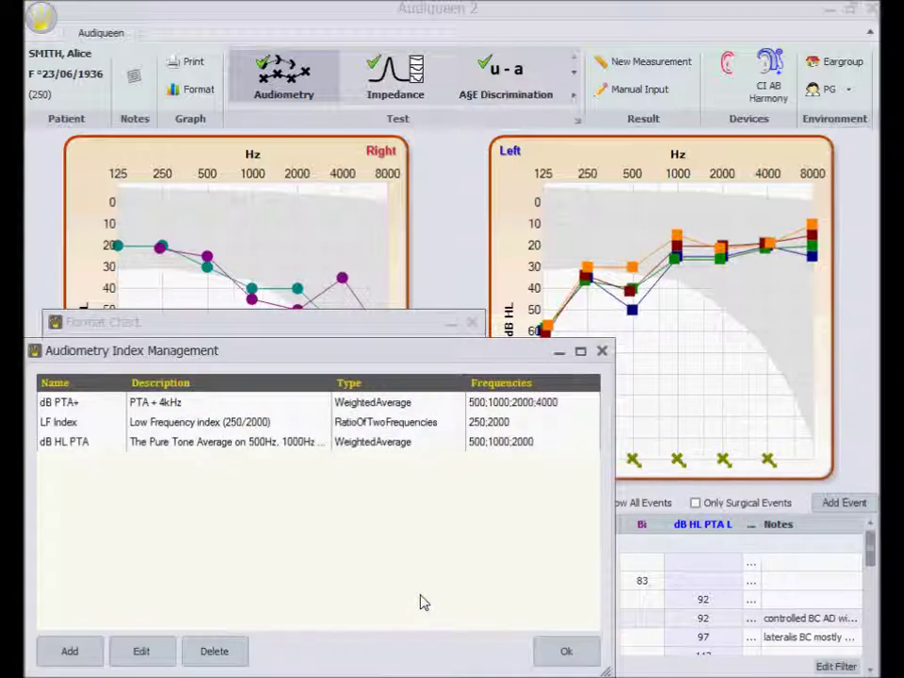
pyautogui.click(66, 650)
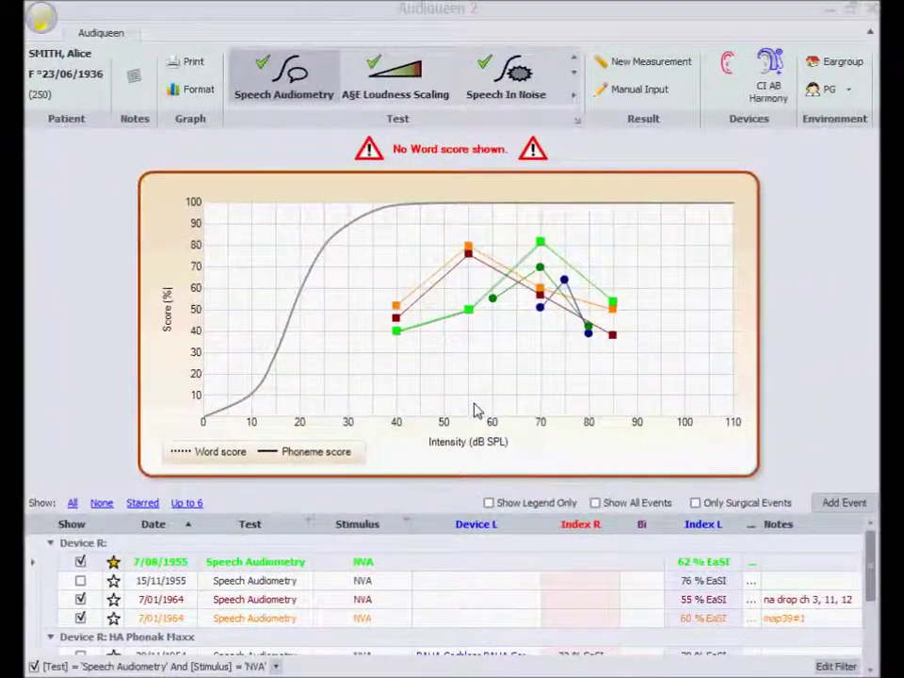
# Set the speech chart to ANSI colours and show both word and phoneme scores
pyautogui.click(194, 89)
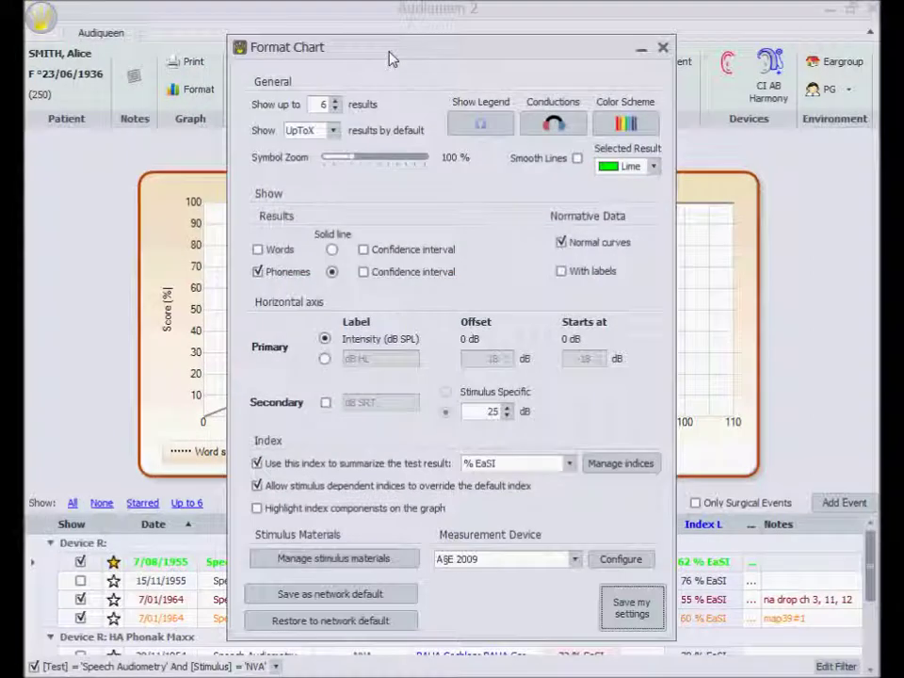
pyautogui.moveTo(388, 57); pyautogui.dragTo(204, 434)
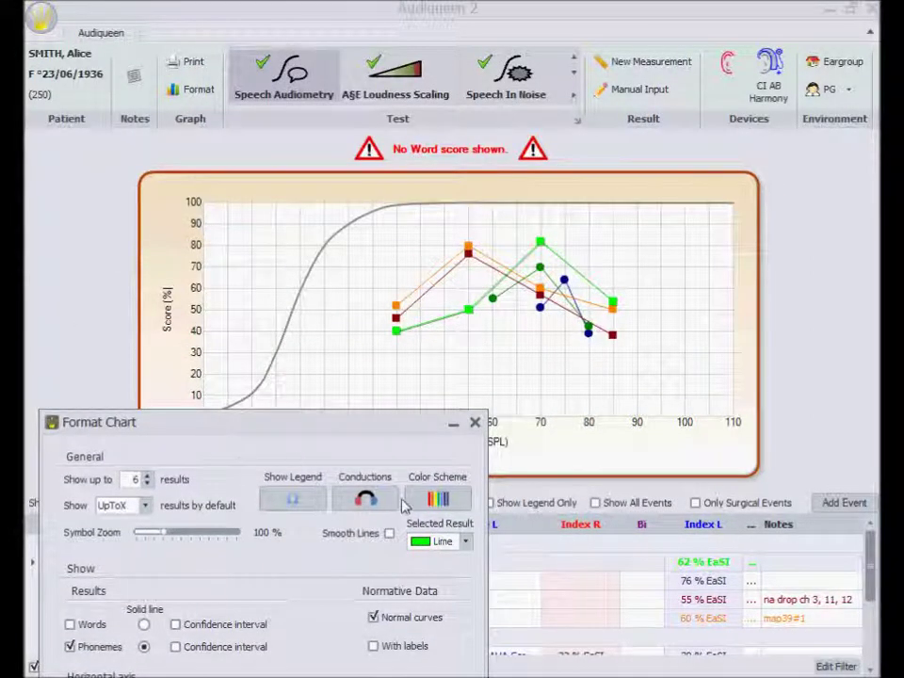
pyautogui.click(433, 502)
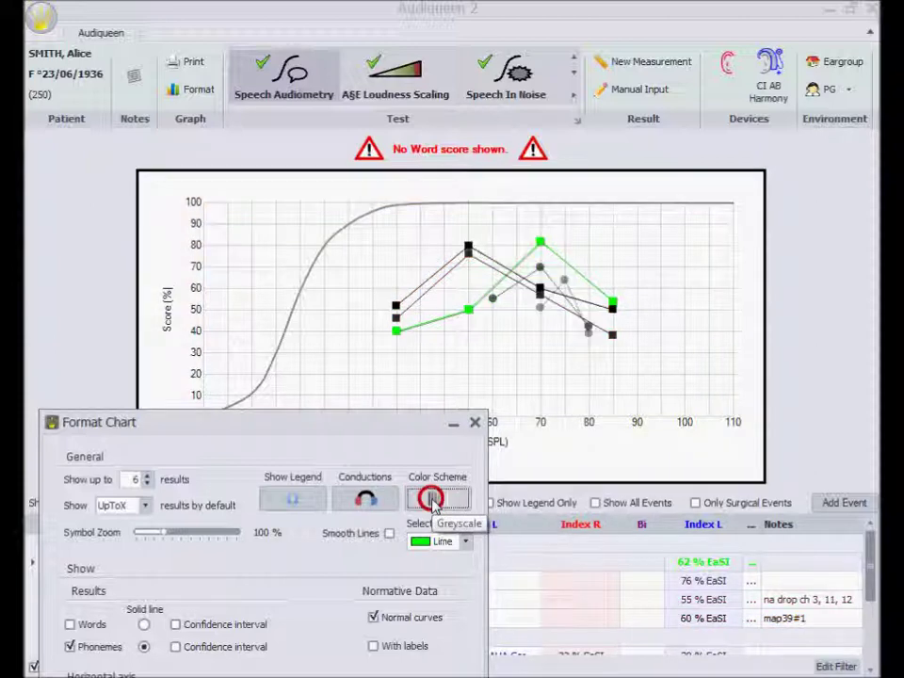
pyautogui.click(433, 502)
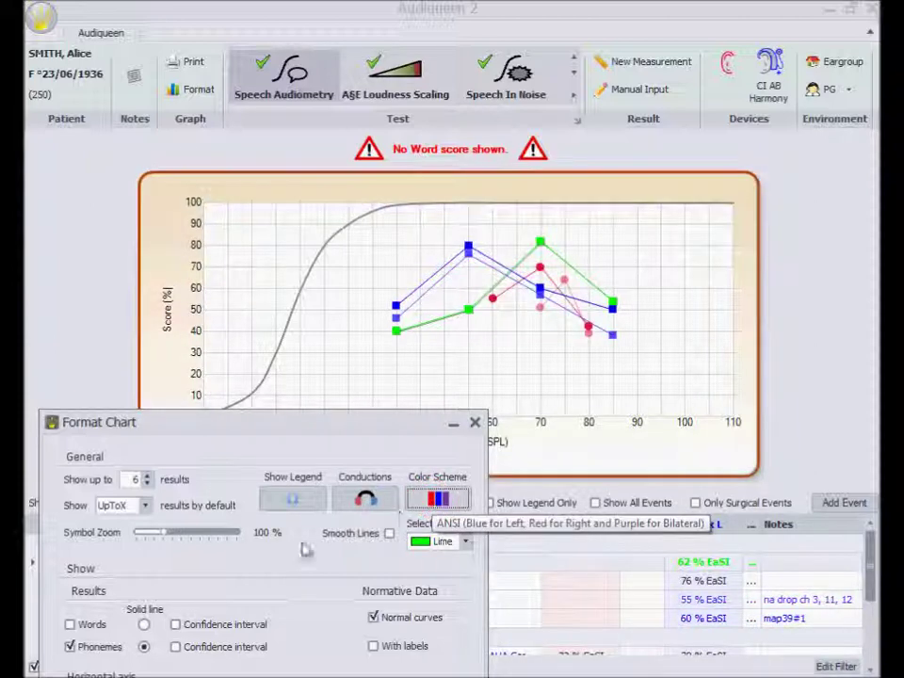
pyautogui.click(72, 648)
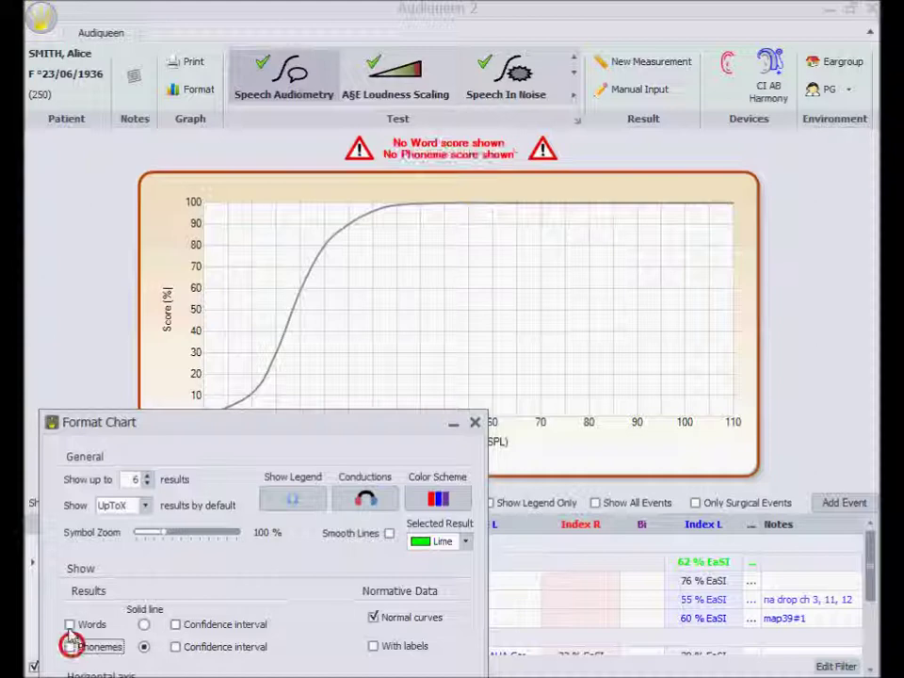
pyautogui.click(71, 625)
pyautogui.click(71, 648)
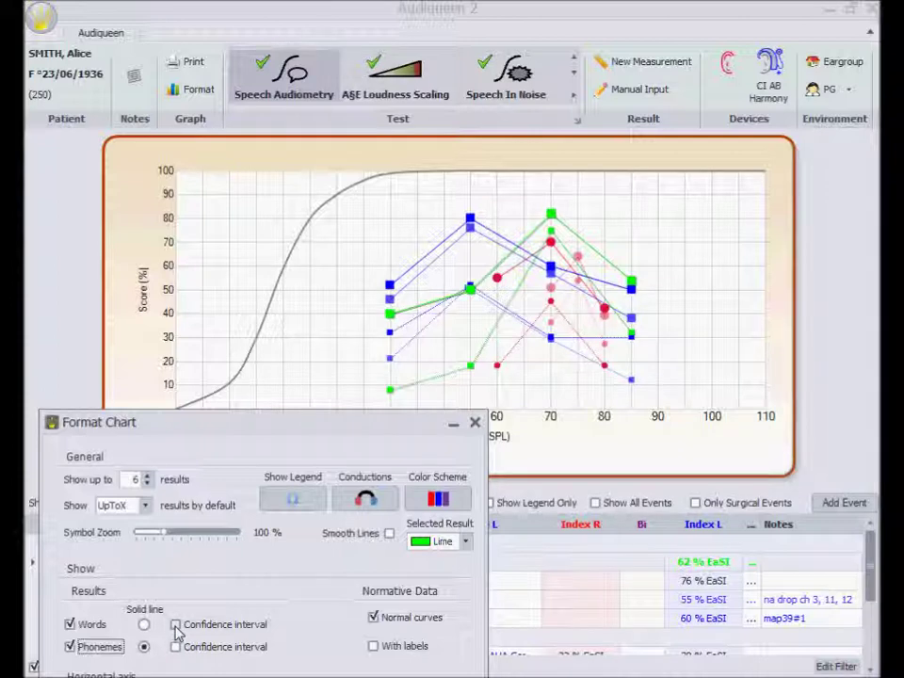
# Leave word confidence intervals off and keep the normal curve shown without labels
pyautogui.click(175, 624)
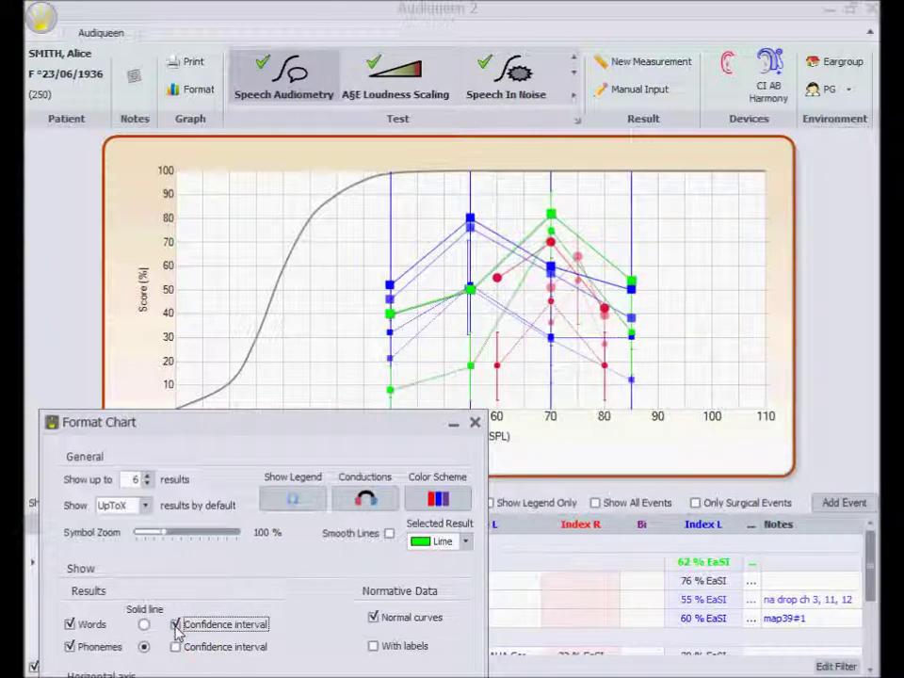
pyautogui.click(175, 625)
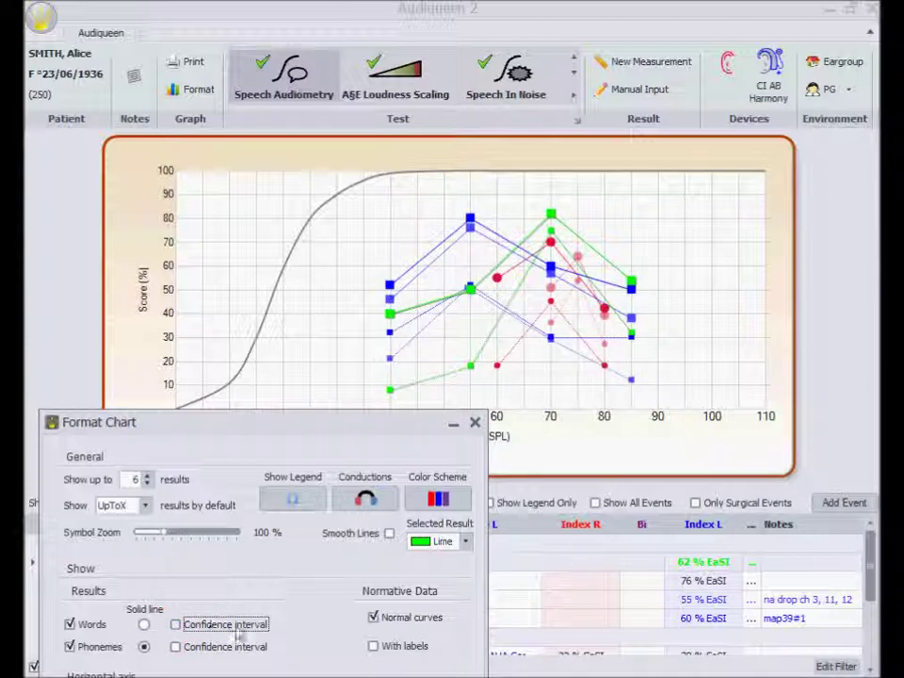
pyautogui.click(374, 617)
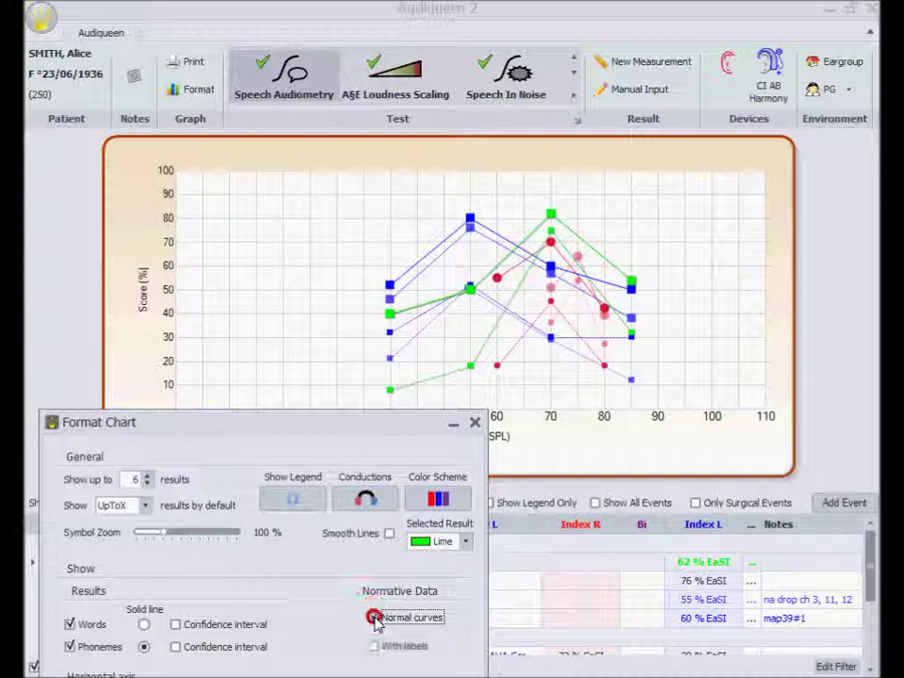
pyautogui.click(374, 617)
pyautogui.click(374, 647)
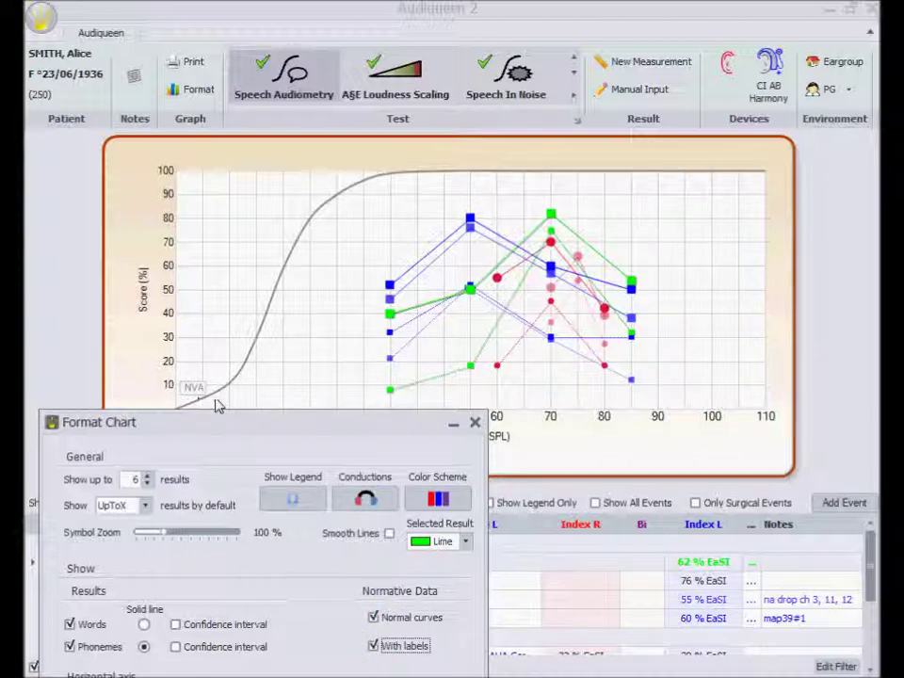
pyautogui.click(374, 646)
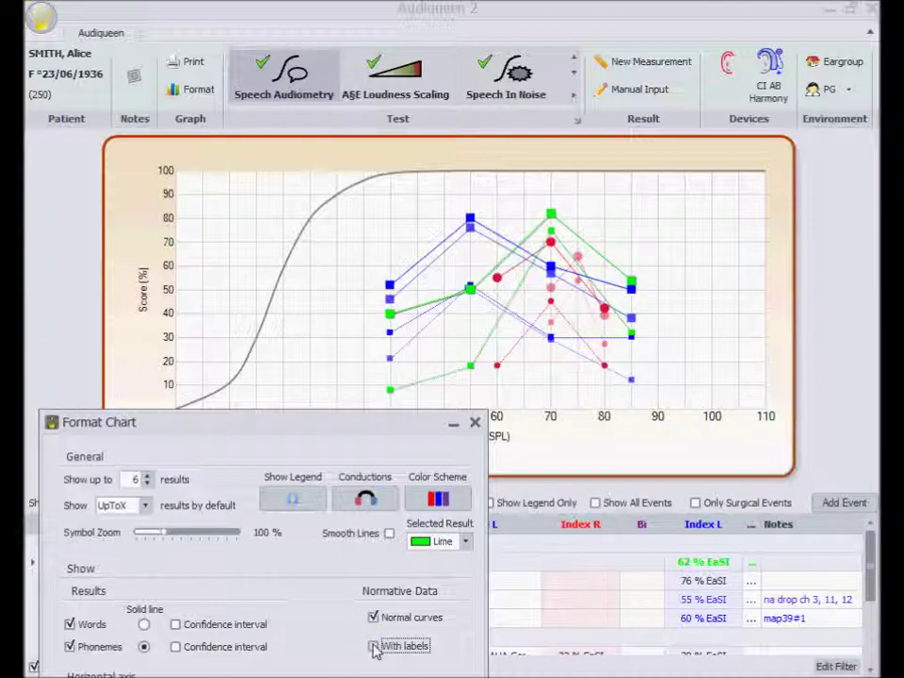
# Set the primary intensity axis with an 18 dB offset starting at -18
pyautogui.moveTo(275, 424); pyautogui.dragTo(670, 33)
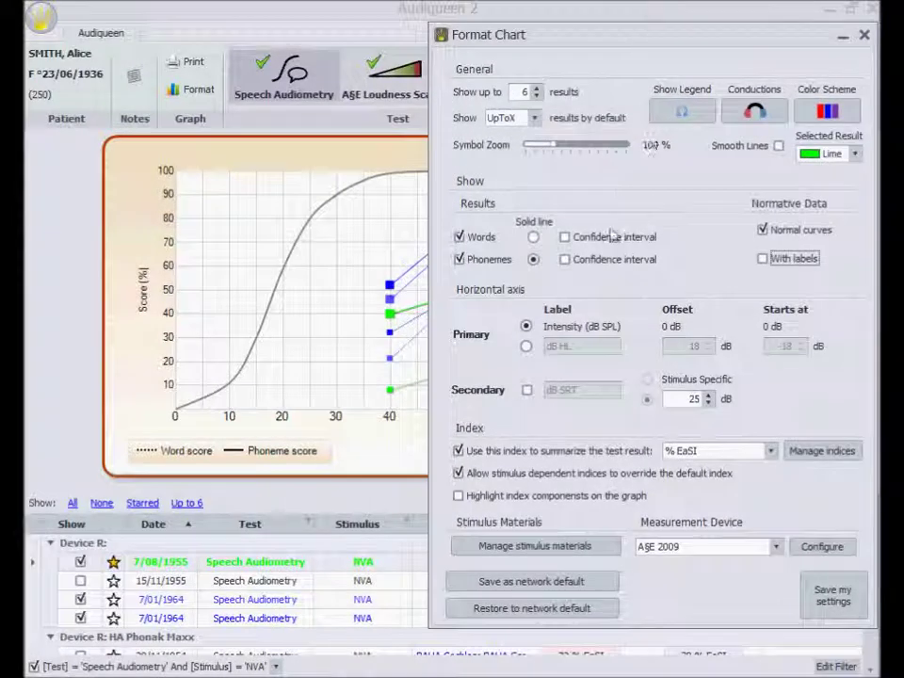
pyautogui.click(525, 346)
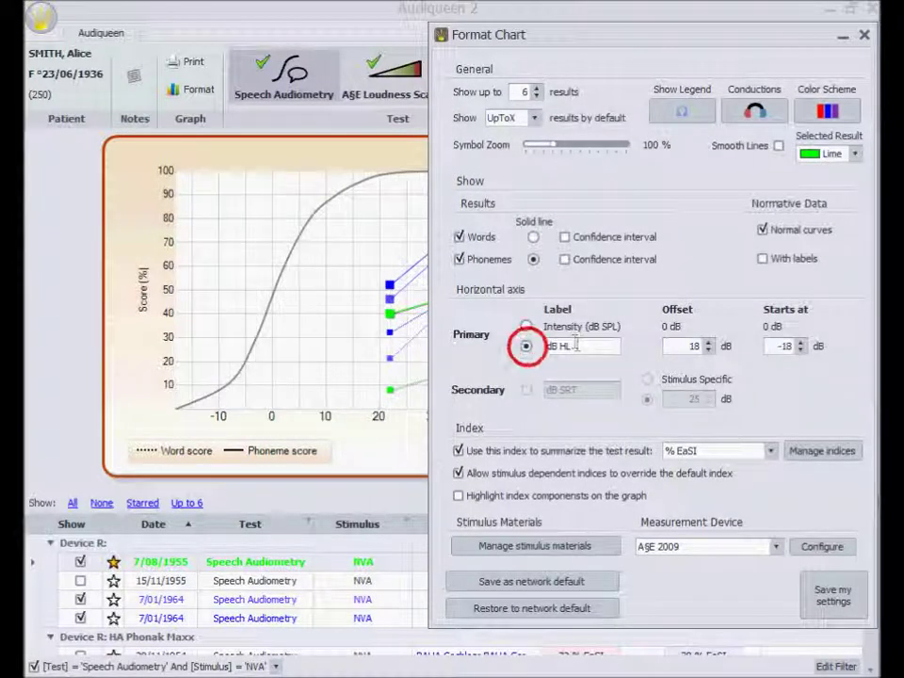
pyautogui.doubleClick(576, 345)
pyautogui.tripleClick(576, 344)
pyautogui.write('dB HL')
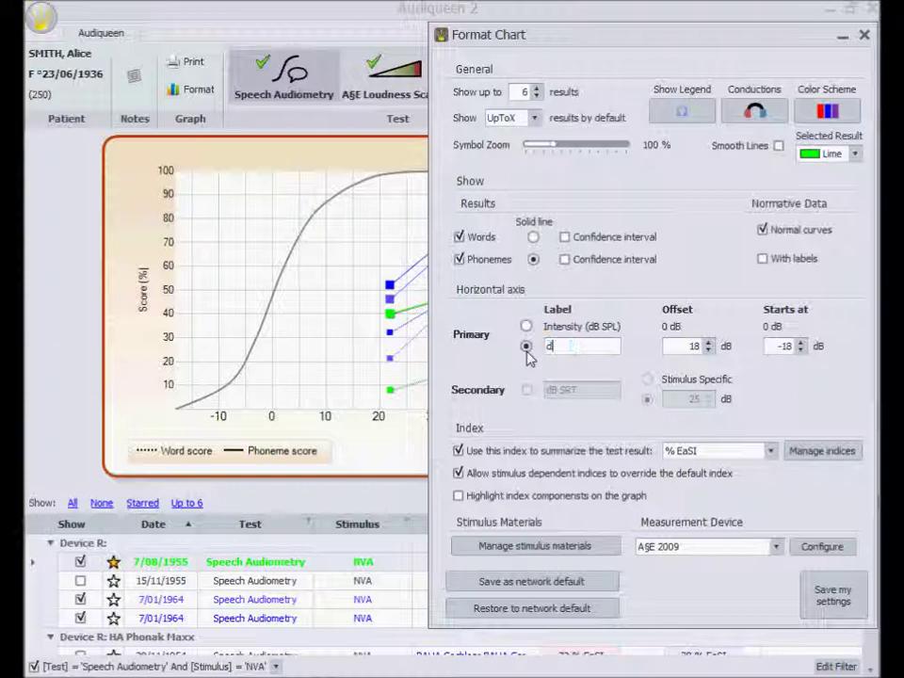
pyautogui.doubleClick(694, 347)
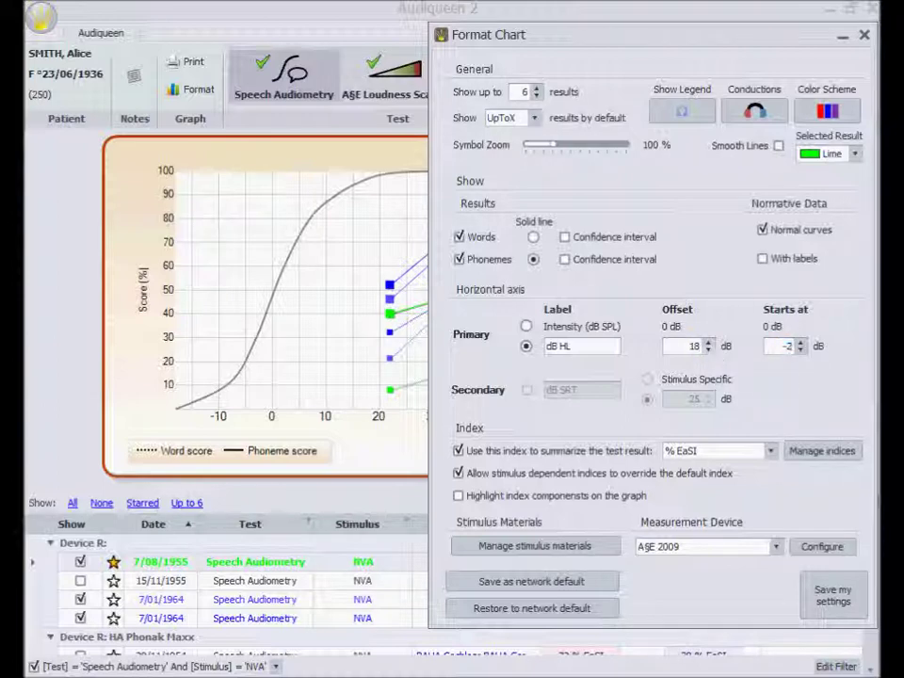
pyautogui.click(692, 346)
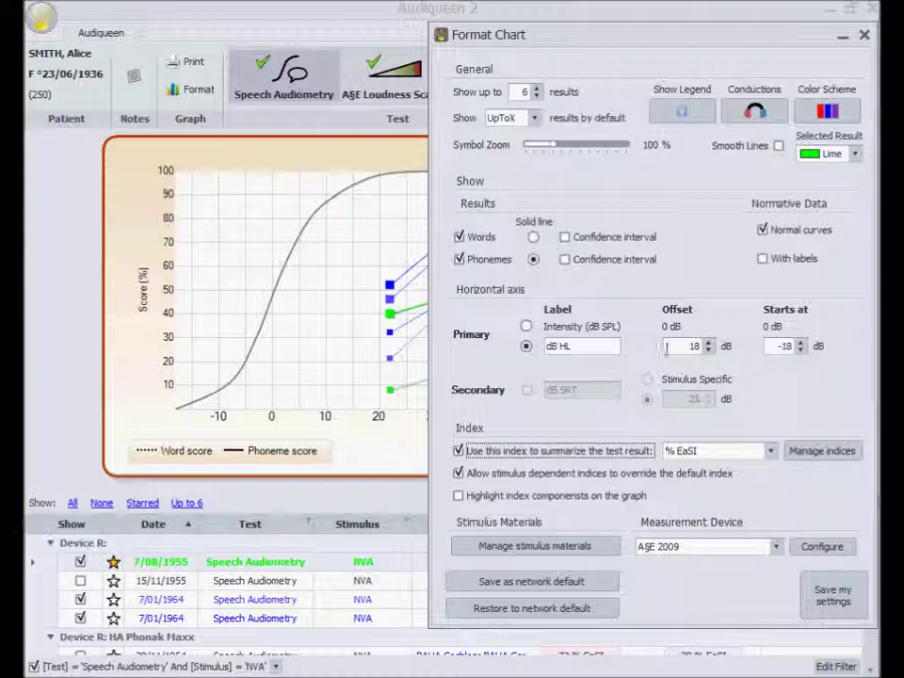
# Label the axis Intensity (dB SPL) and add a stimulus-specific secondary dB SRT axis
pyautogui.click(525, 326)
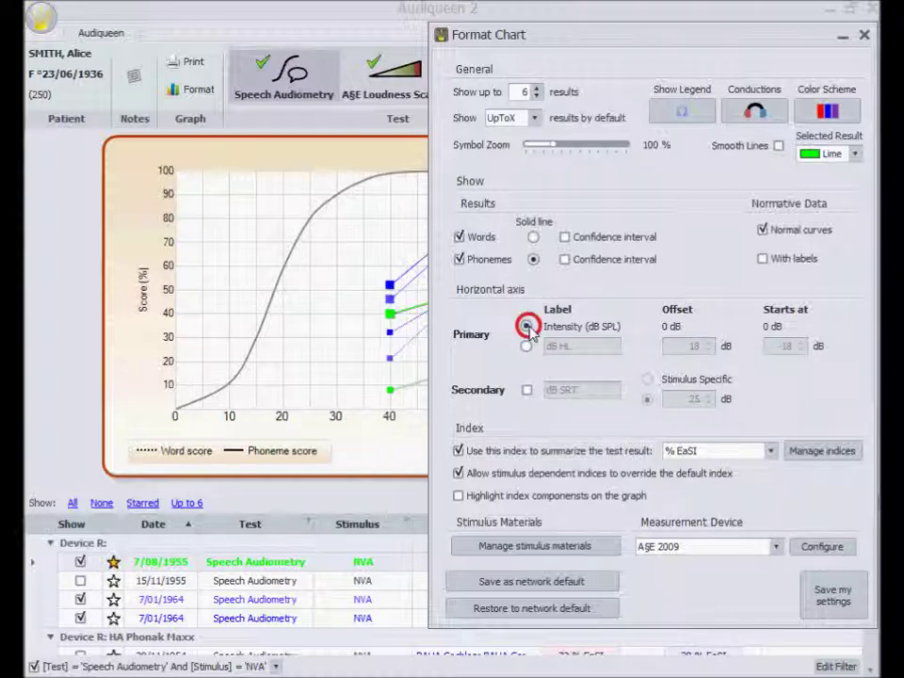
pyautogui.click(523, 390)
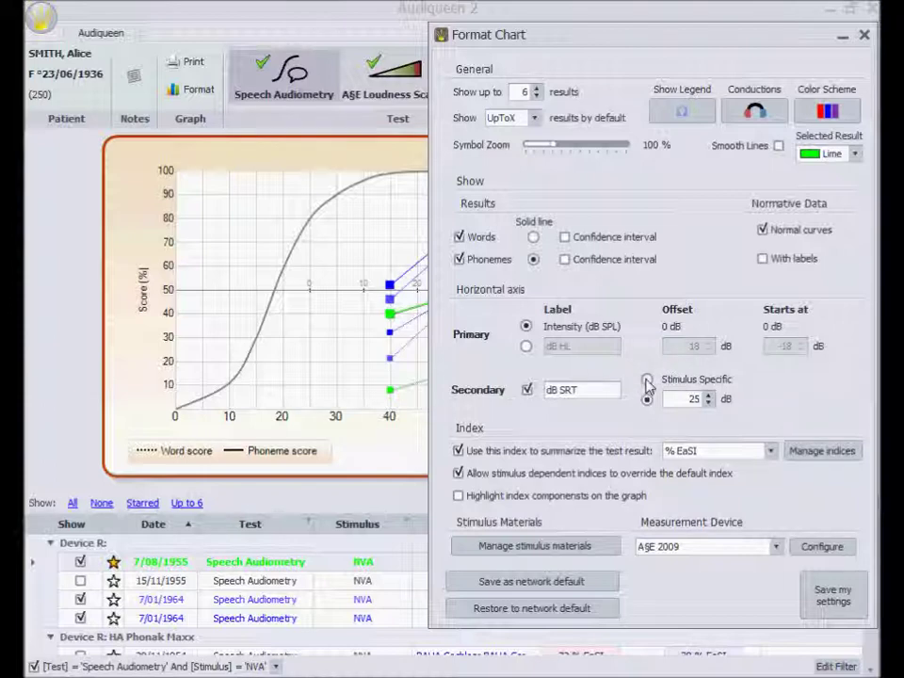
pyautogui.click(646, 380)
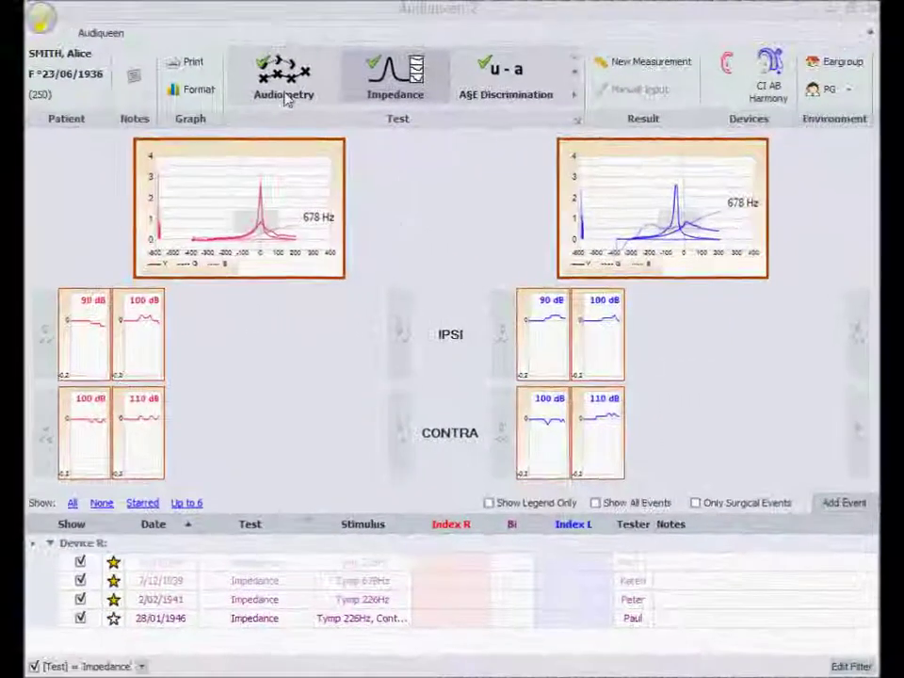
# Print-preview the impedance results with legend, output to Report using the Audiqueen Default template
pyautogui.click(190, 62)
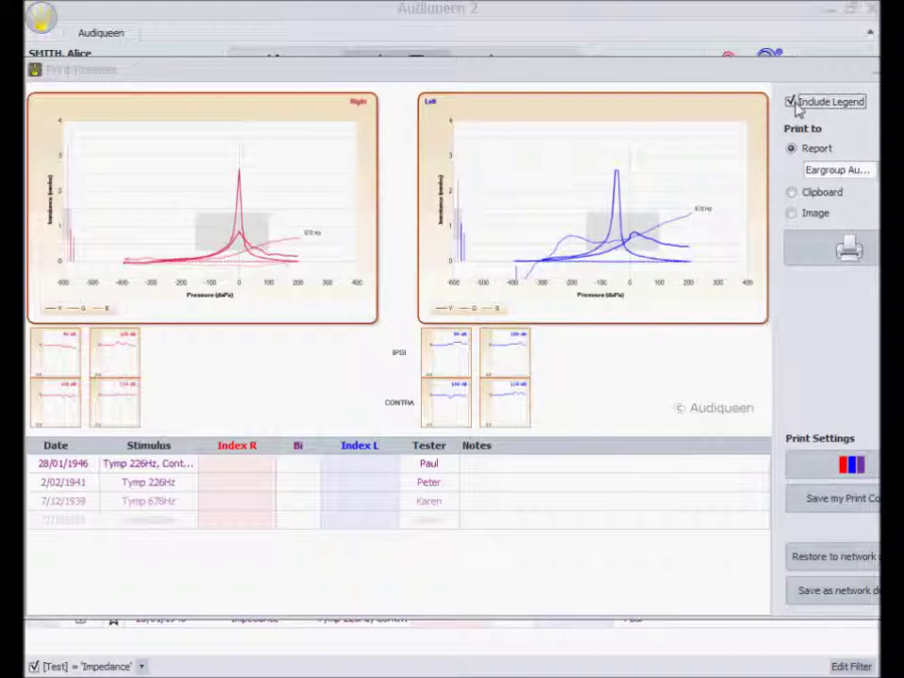
pyautogui.click(791, 102)
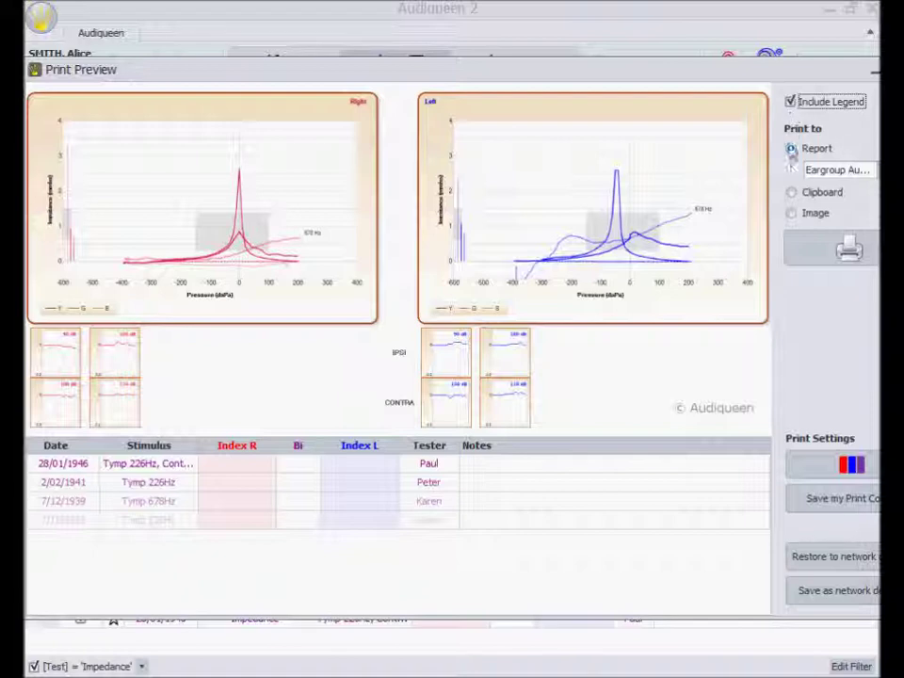
pyautogui.click(790, 192)
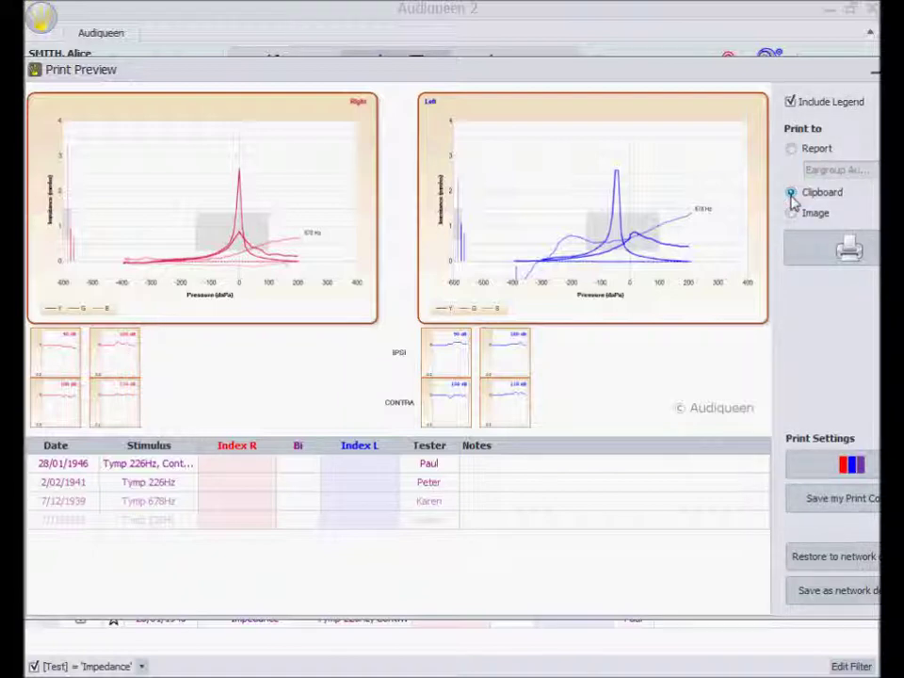
pyautogui.click(791, 214)
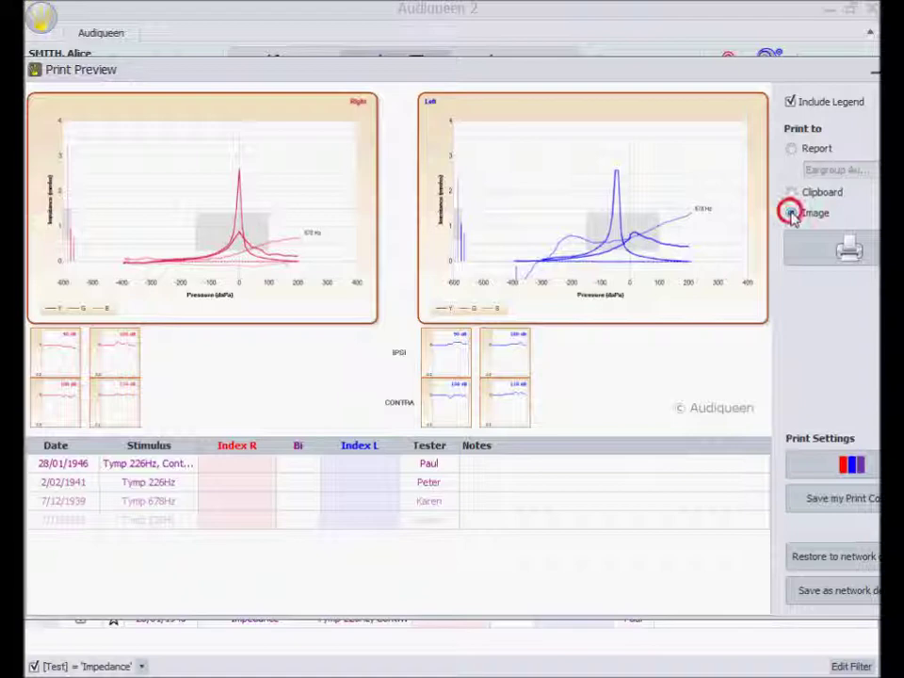
pyautogui.click(793, 150)
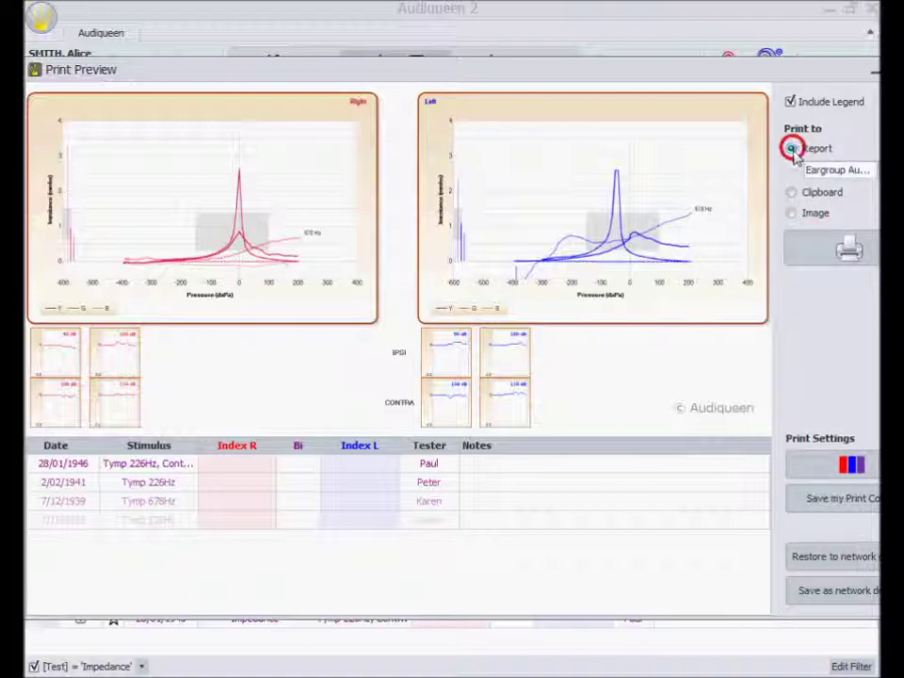
pyautogui.click(872, 171)
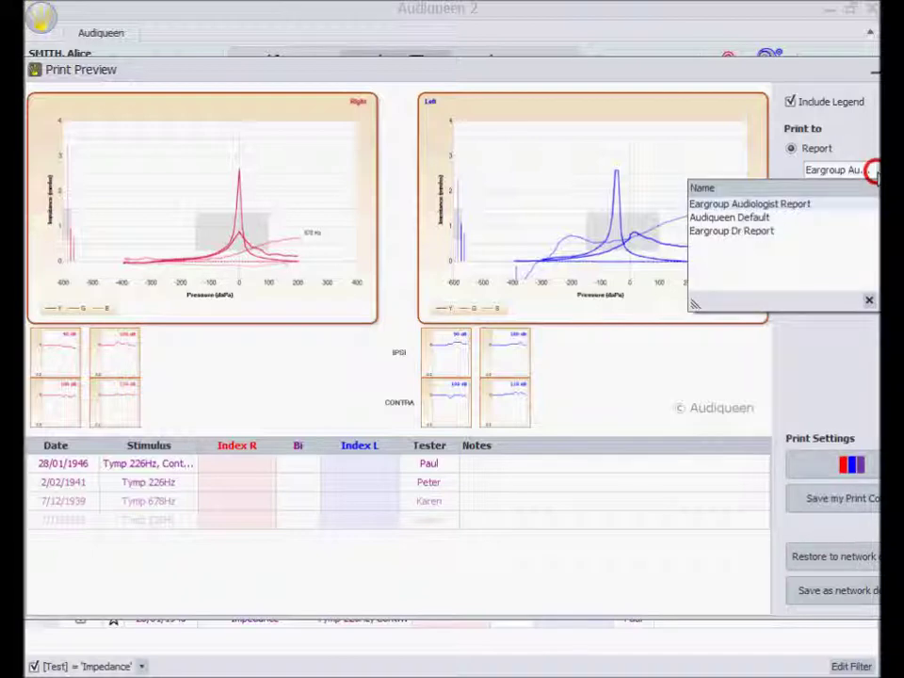
pyautogui.click(768, 217)
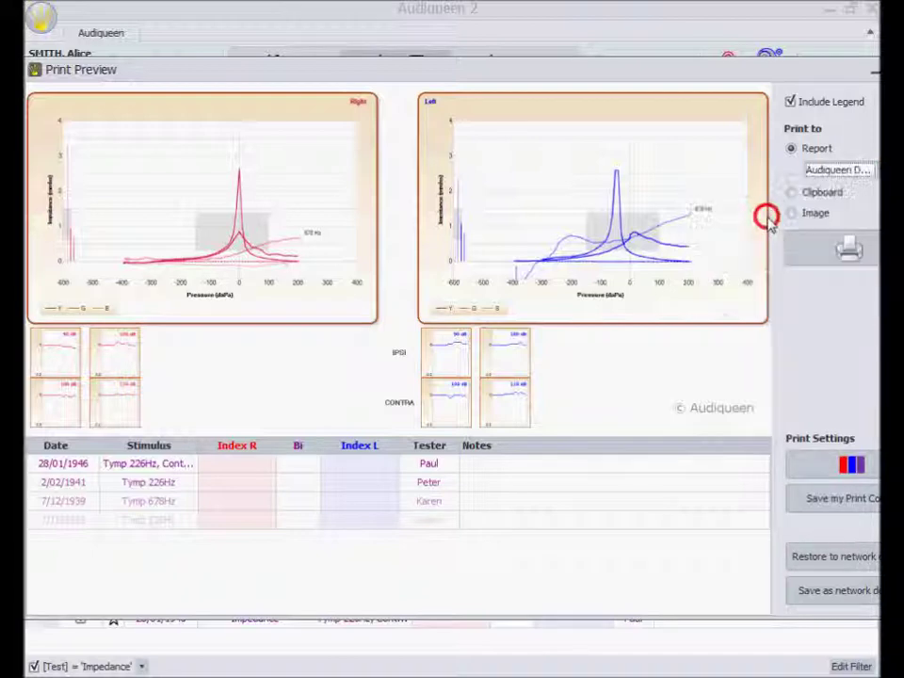
pyautogui.click(873, 172)
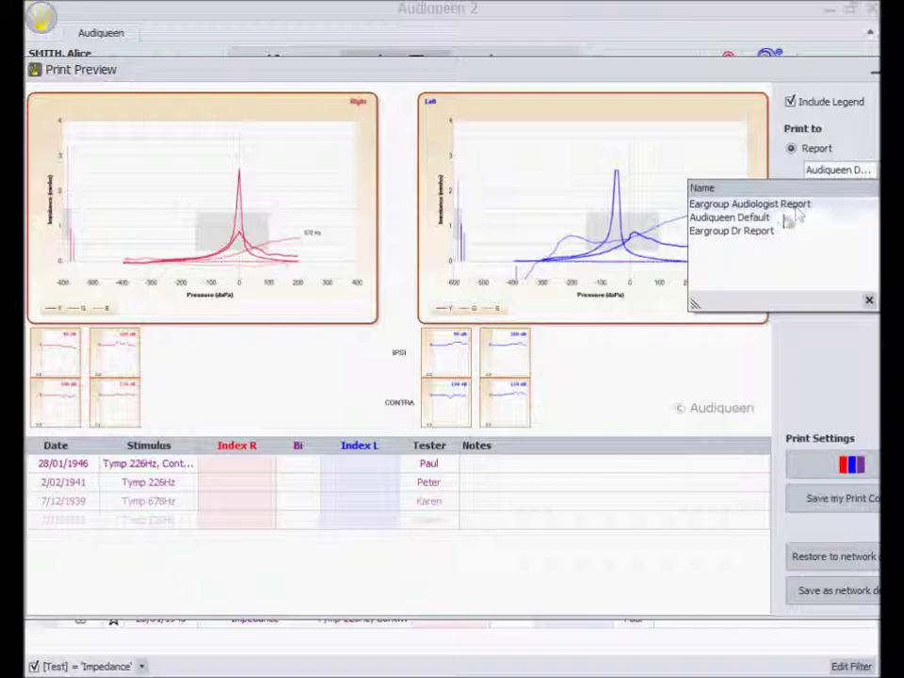
pyautogui.click(868, 301)
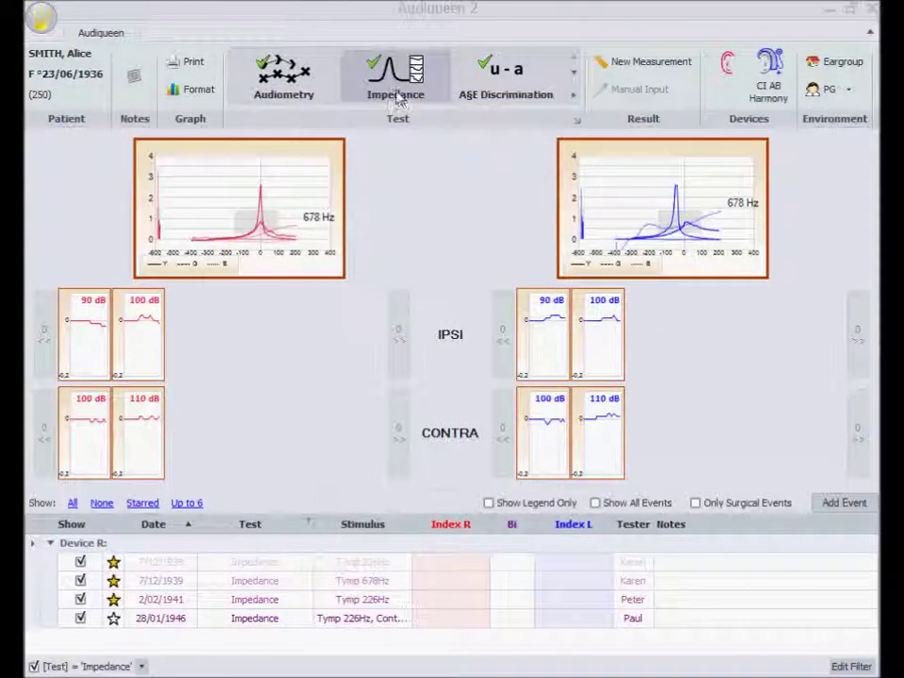
# Remove the Impedance filter to list all results and select the 20/09/1936 OAE test
pyautogui.click(397, 98)
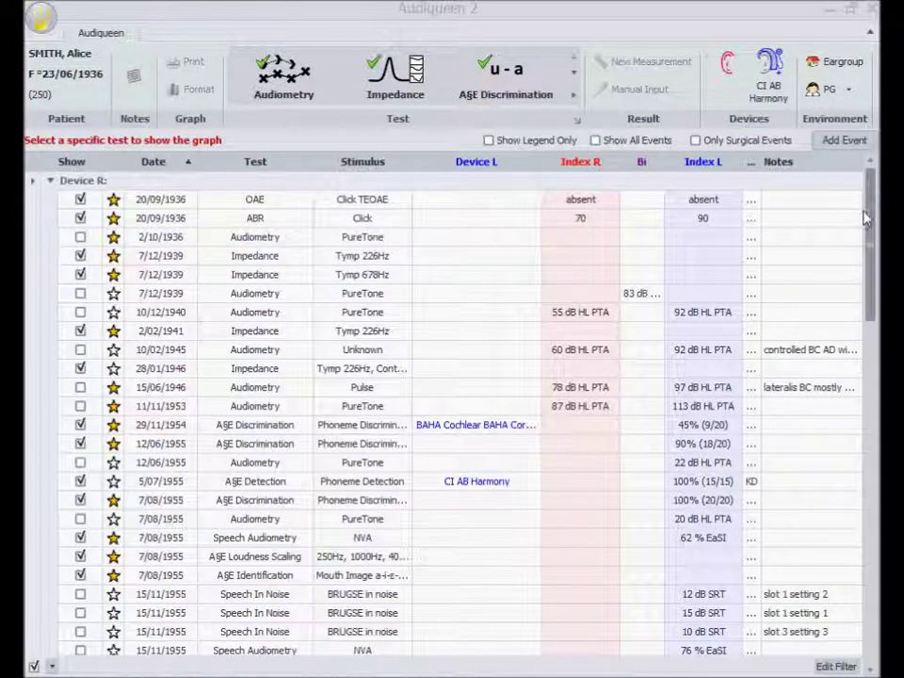
pyautogui.click(863, 208)
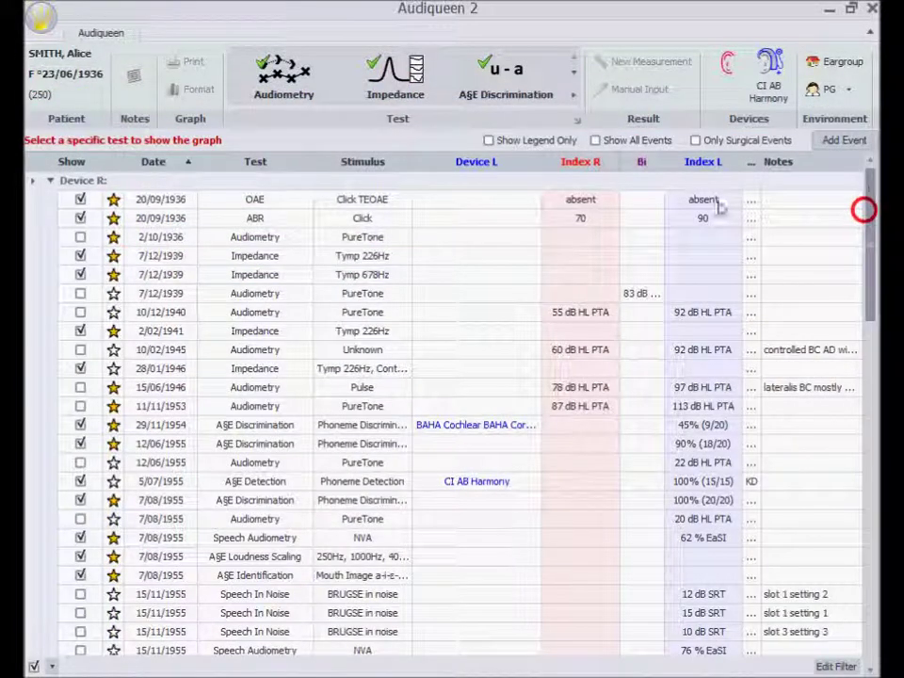
pyautogui.click(155, 201)
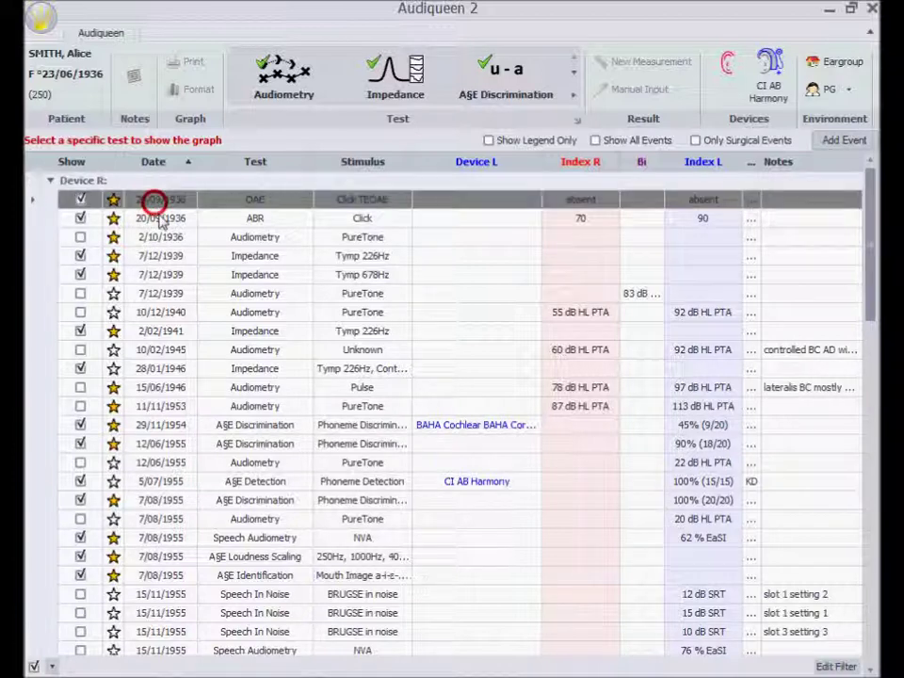
# Select the results from 20/09/1936 through the 5/07/1955 detection test
pyautogui.keyDown('shift'); pyautogui.click(161, 330); pyautogui.keyUp('shift')
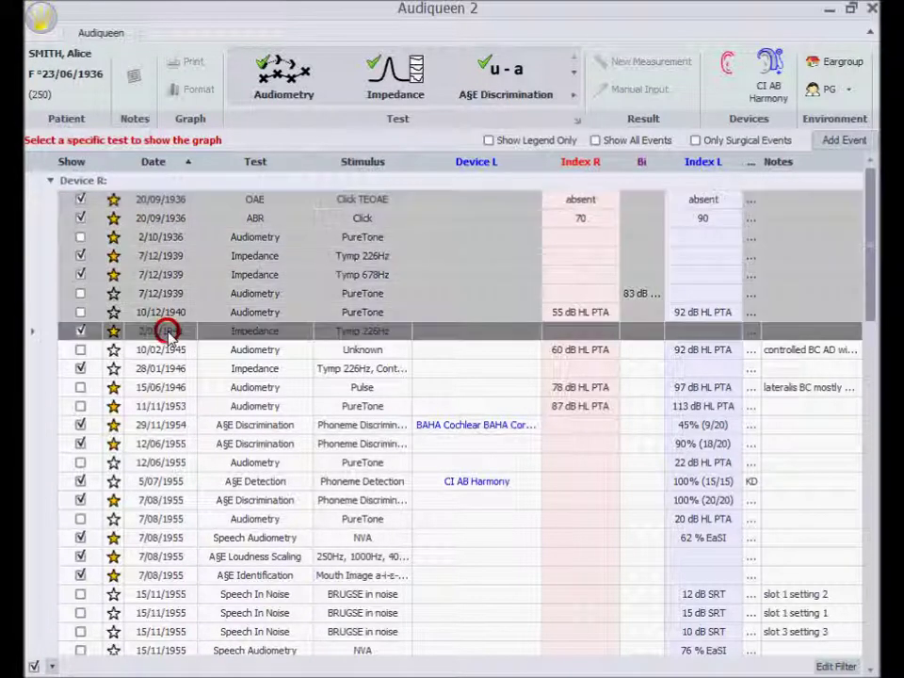
pyautogui.keyDown('ctrl'); pyautogui.click(155, 387); pyautogui.keyUp('ctrl')
pyautogui.keyDown('ctrl'); pyautogui.click(154, 425); pyautogui.keyUp('ctrl')
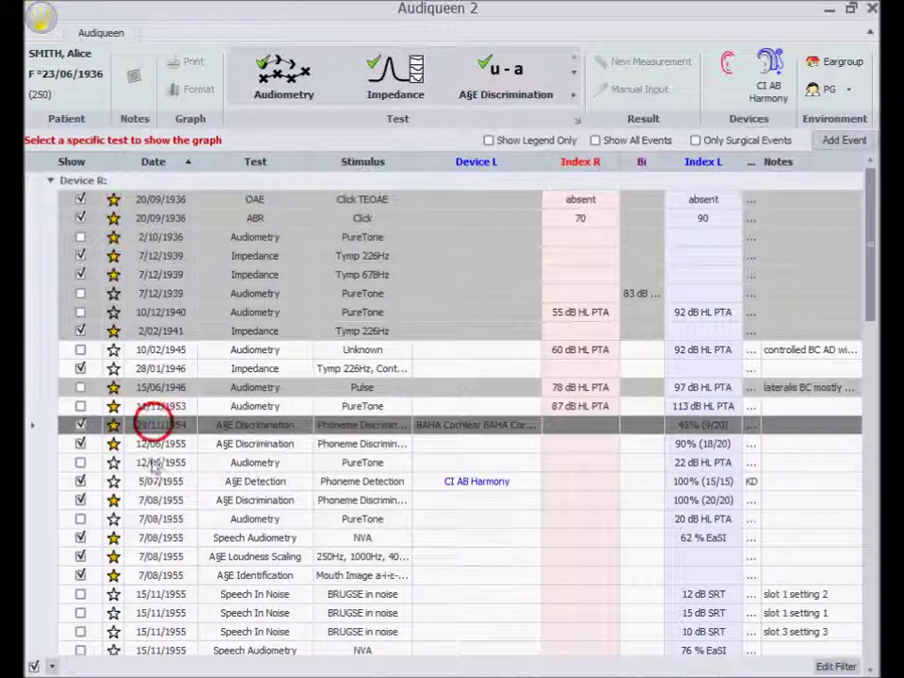
pyautogui.keyDown('ctrl'); pyautogui.click(151, 462); pyautogui.keyUp('ctrl')
pyautogui.keyDown('ctrl'); pyautogui.click(150, 481); pyautogui.keyUp('ctrl')
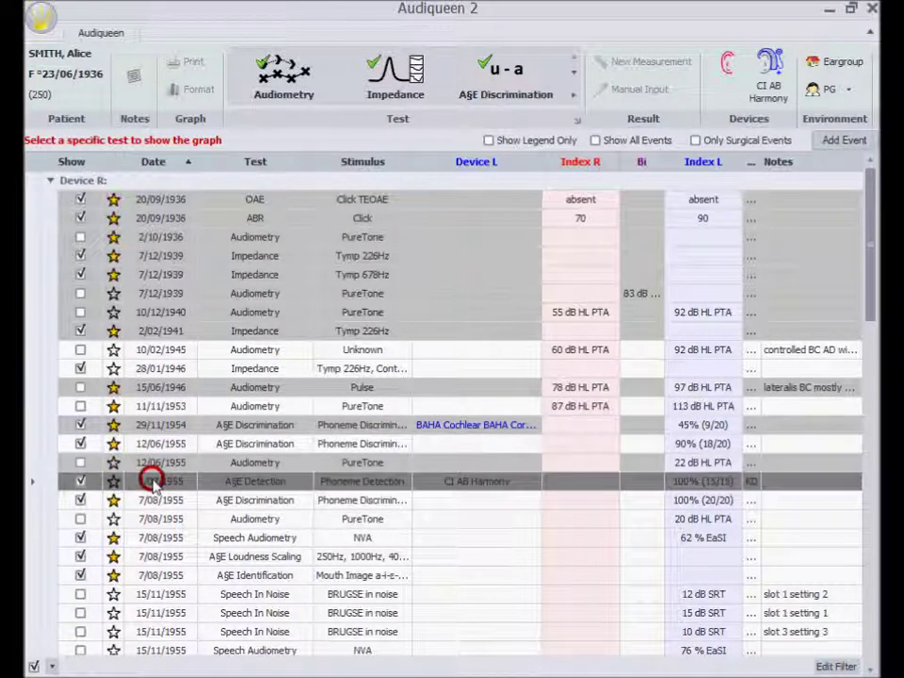
# Export the selected results and edit the suggested .auq file name in Save As
pyautogui.rightClick(84, 307)
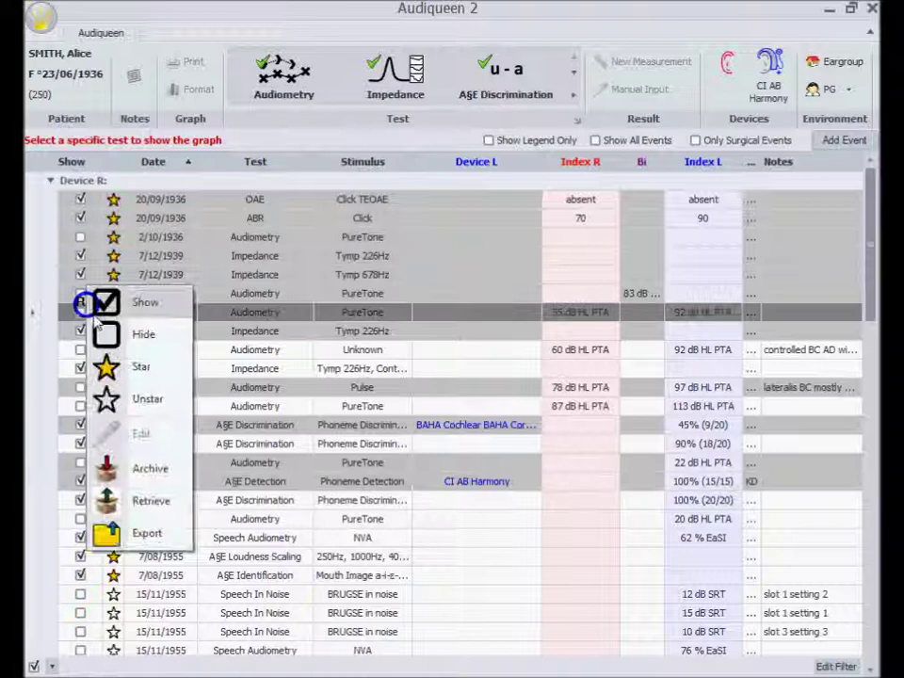
pyautogui.click(139, 533)
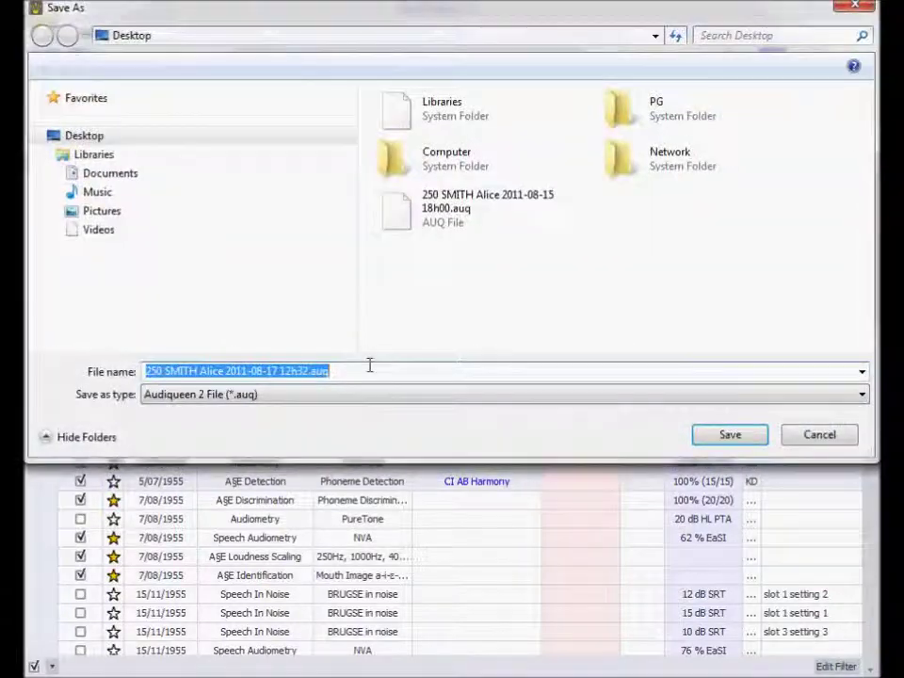
pyautogui.click(321, 373)
pyautogui.doubleClick(320, 374)
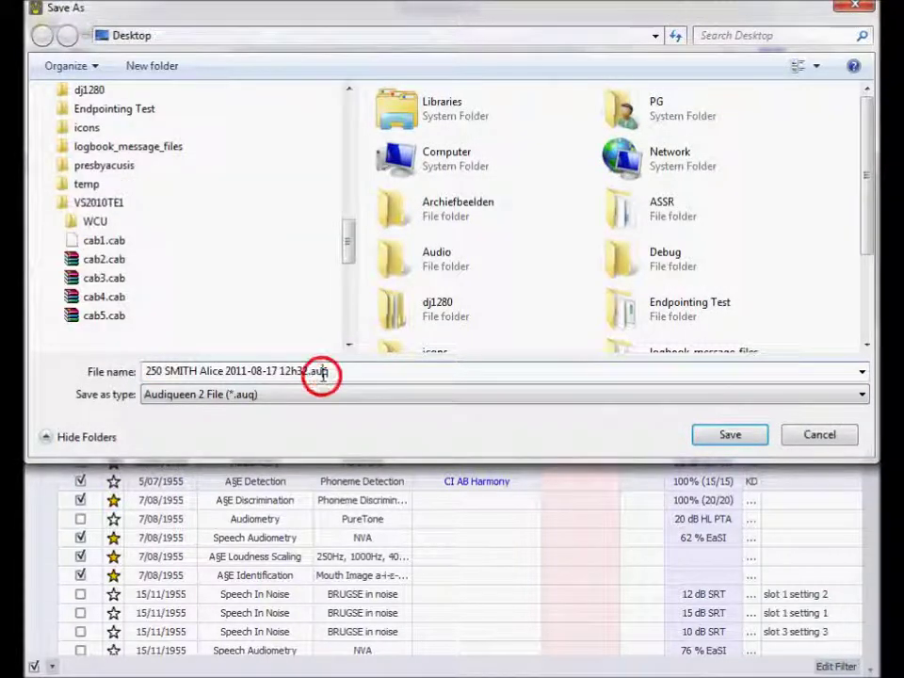
pyautogui.doubleClick(320, 372)
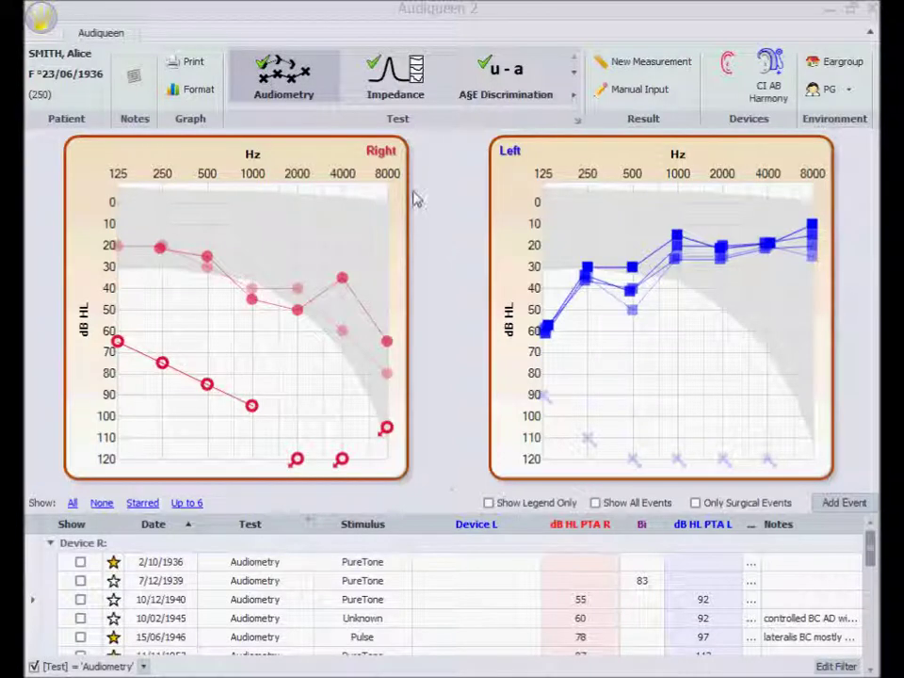
pyautogui.click(43, 20)
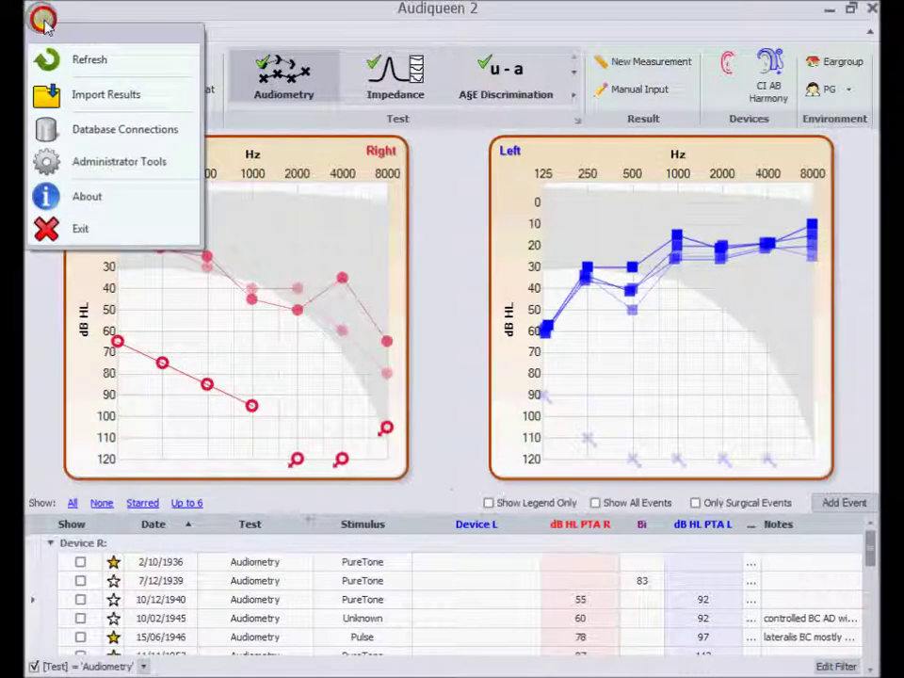
pyautogui.click(87, 94)
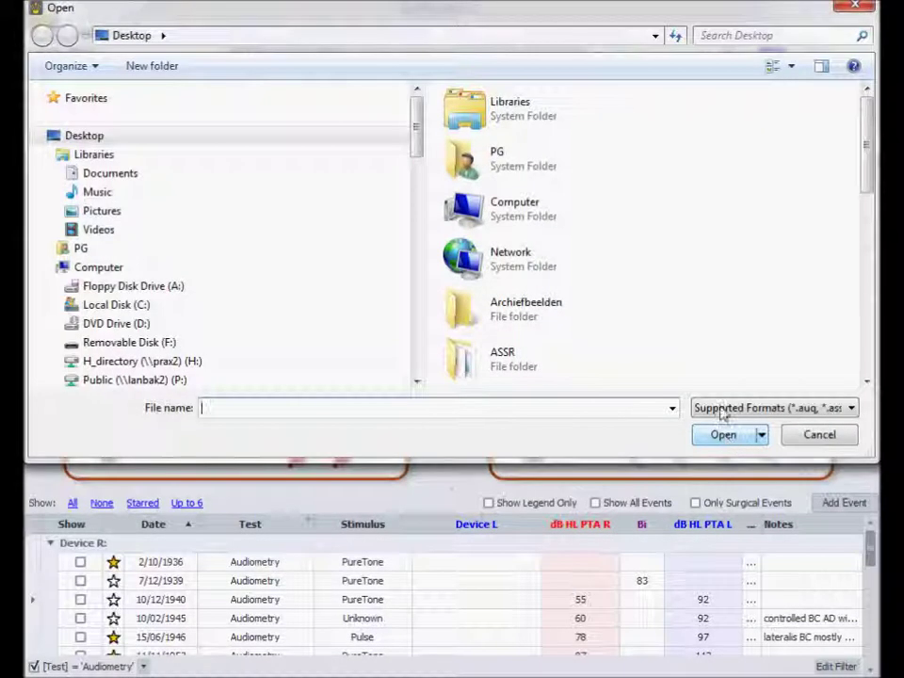
pyautogui.moveTo(867, 164); pyautogui.dragTo(874, 344)
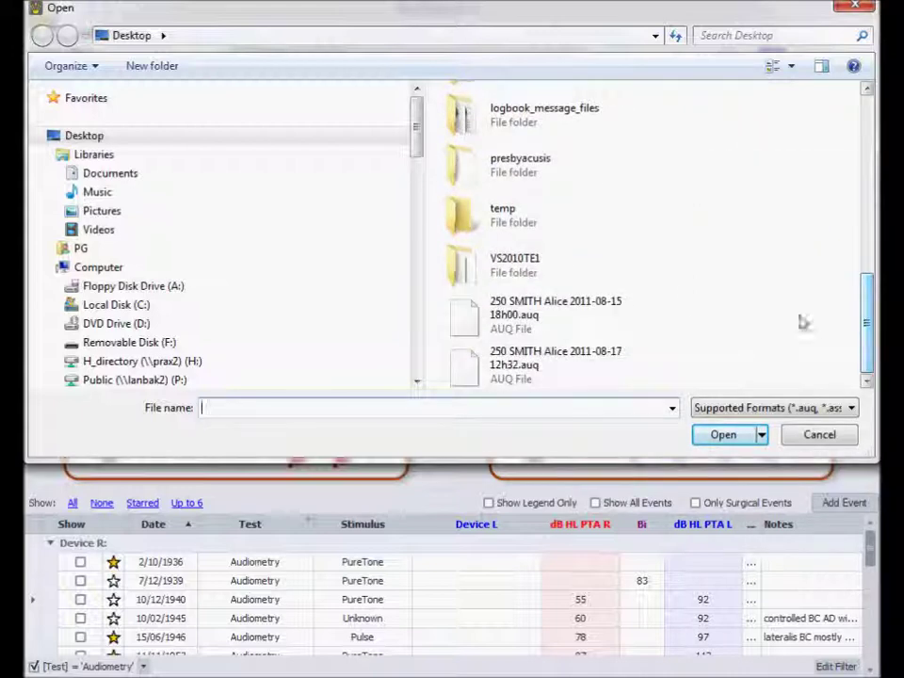
pyautogui.click(532, 320)
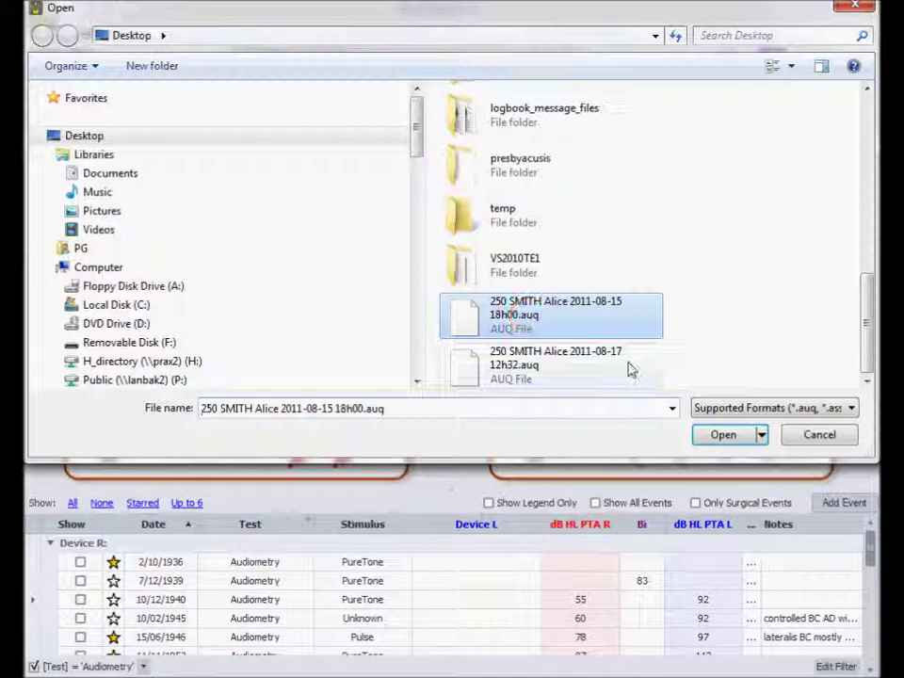
pyautogui.click(718, 435)
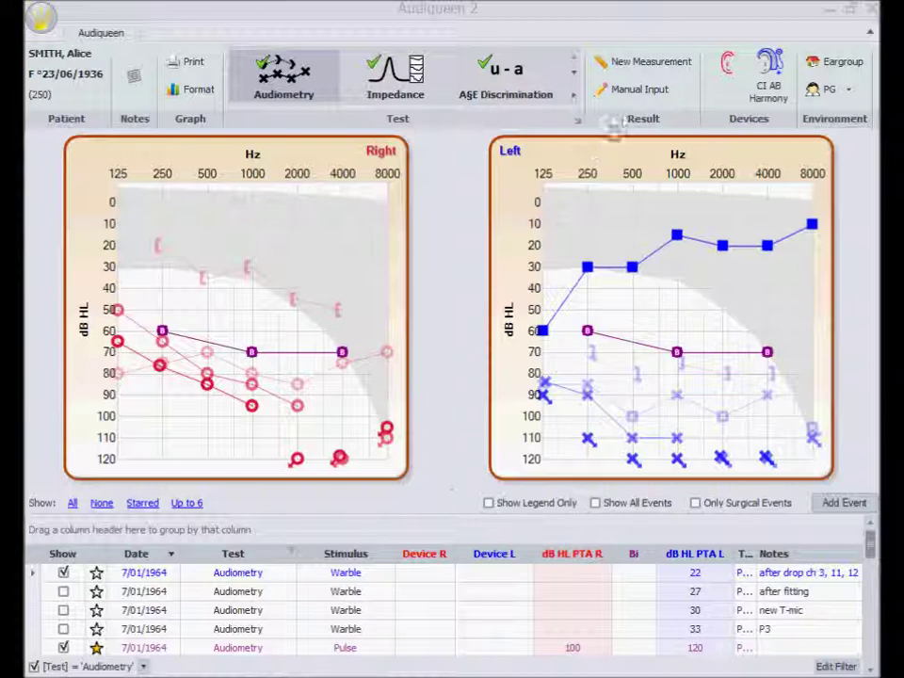
# Start a manual audiometry entry with the left ear active and fitted with no device
pyautogui.click(634, 90)
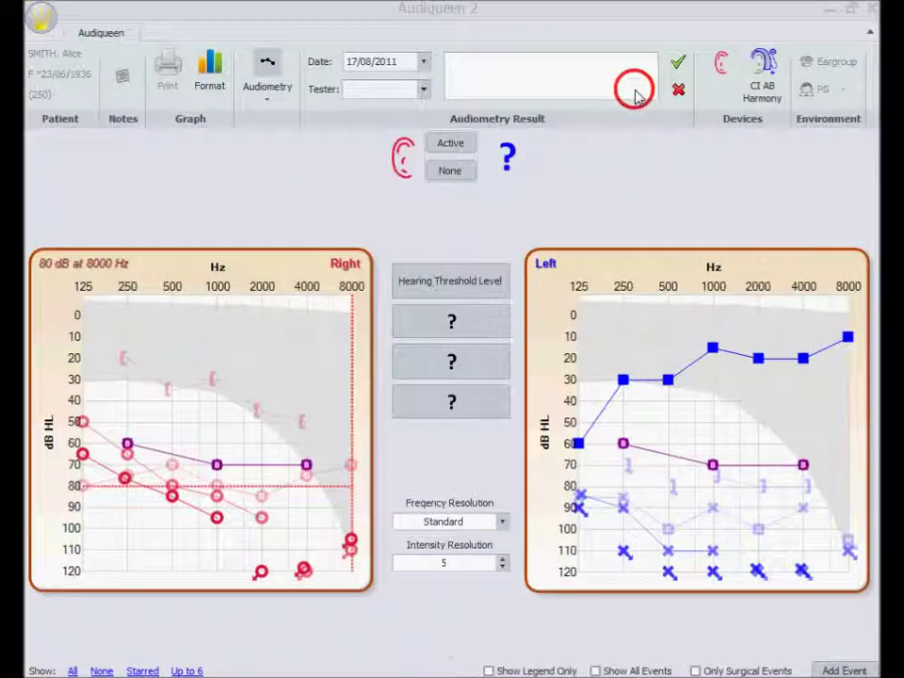
pyautogui.click(461, 143)
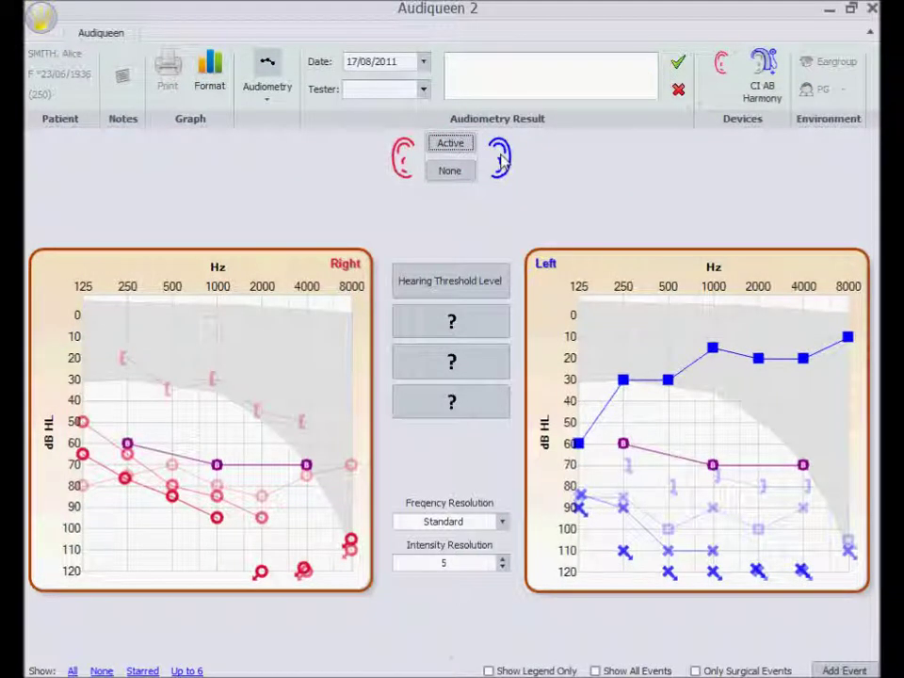
pyautogui.click(502, 159)
pyautogui.click(503, 160)
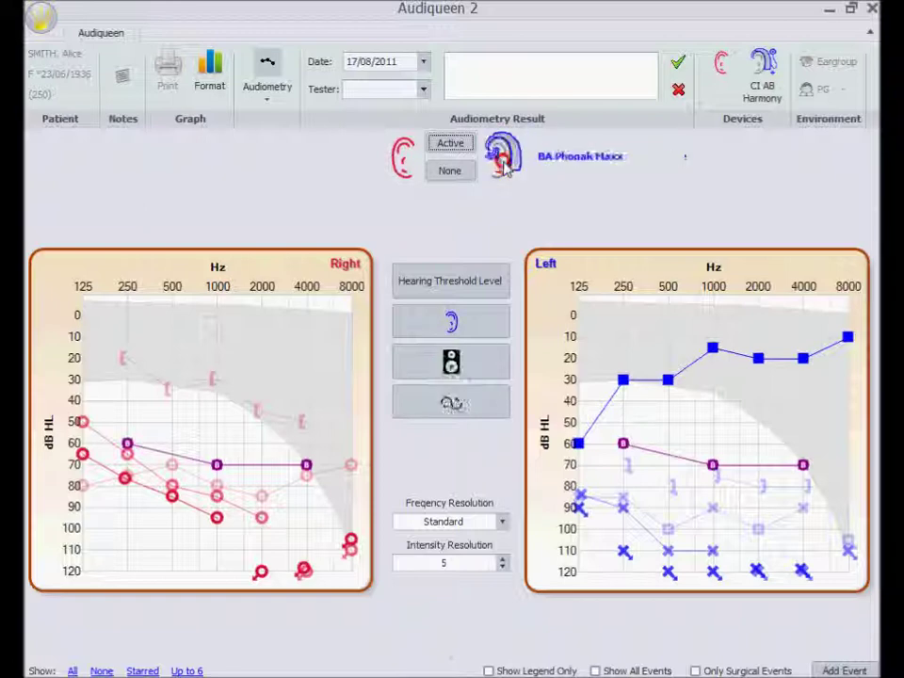
pyautogui.click(503, 164)
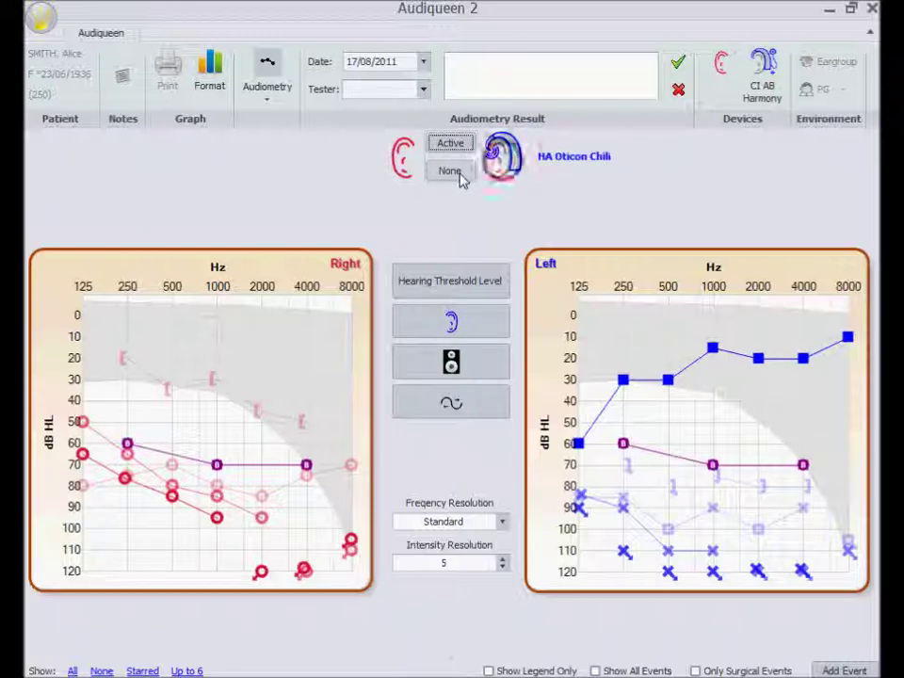
pyautogui.click(460, 177)
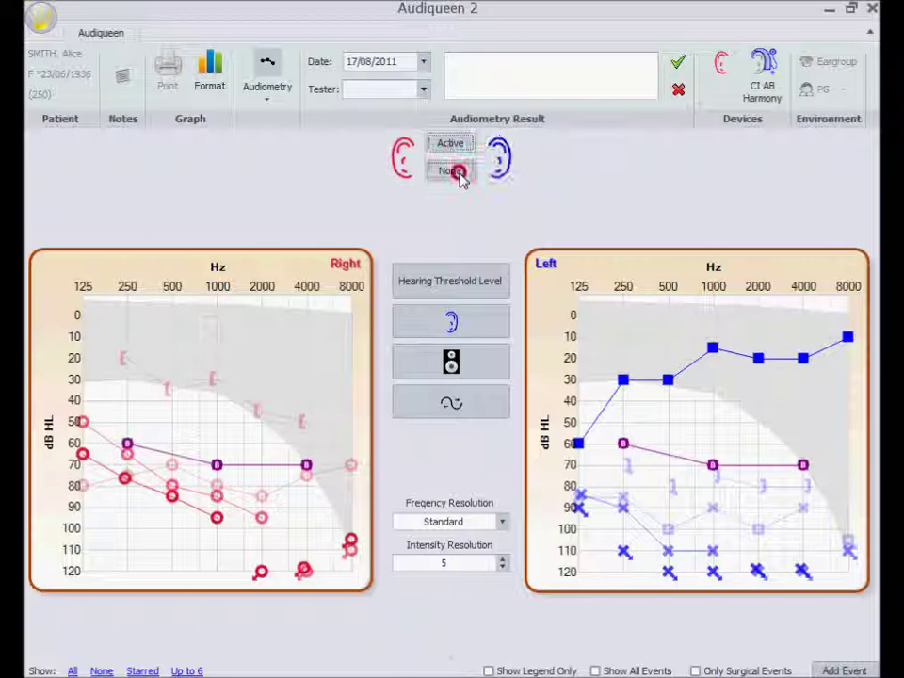
# Cycle the audiogram's transducer type until it is set to Headphones
pyautogui.click(479, 367)
pyautogui.click(478, 367)
pyautogui.click(479, 369)
pyautogui.click(480, 371)
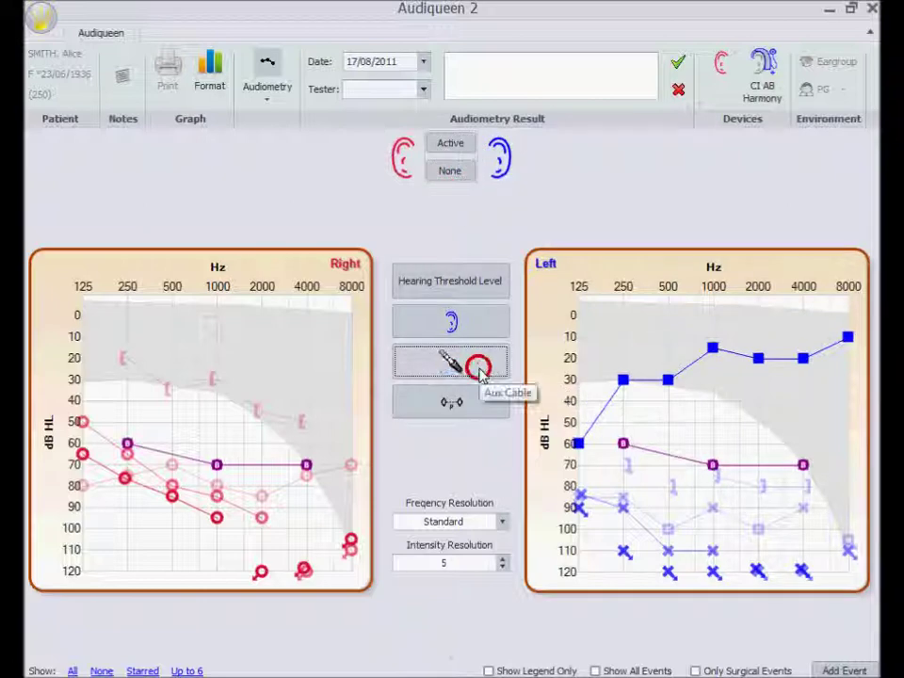
pyautogui.click(479, 370)
pyautogui.click(479, 371)
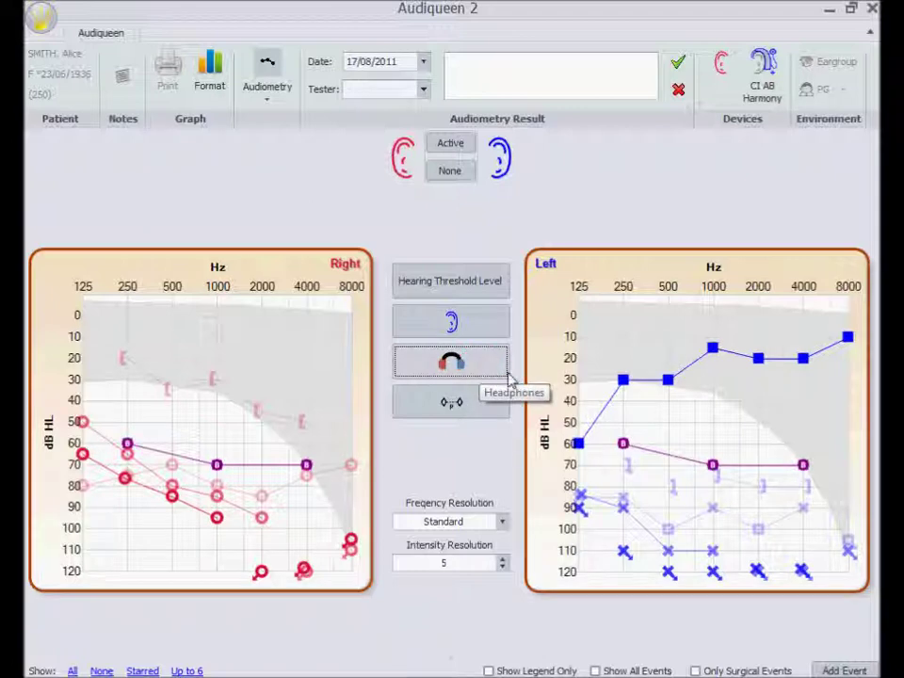
# Plot headphone thresholds from 125 Hz at 40 dB up through 4000 Hz for both ears
pyautogui.click(580, 403)
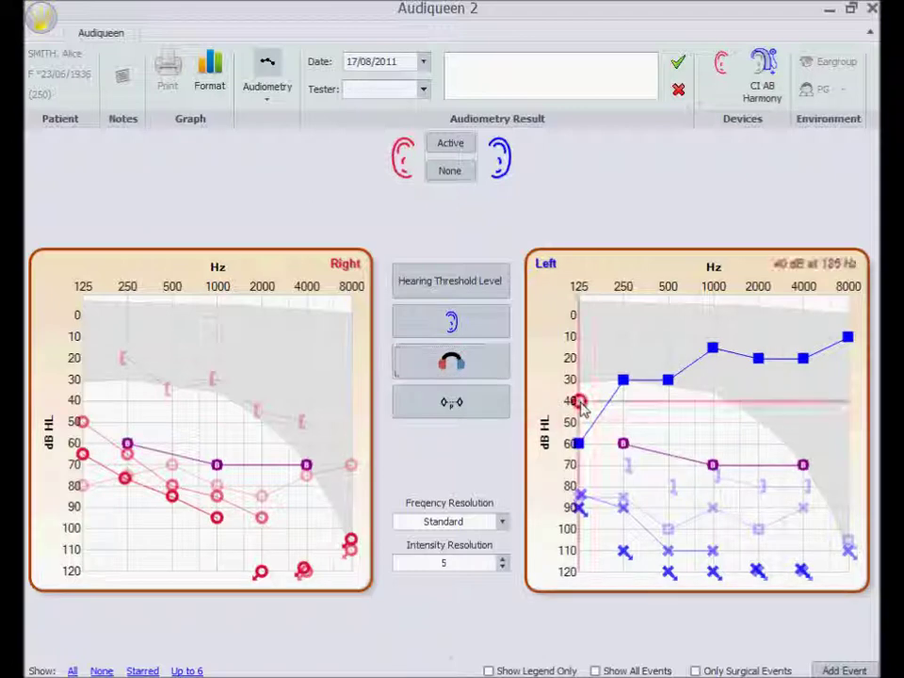
pyautogui.press('Right')
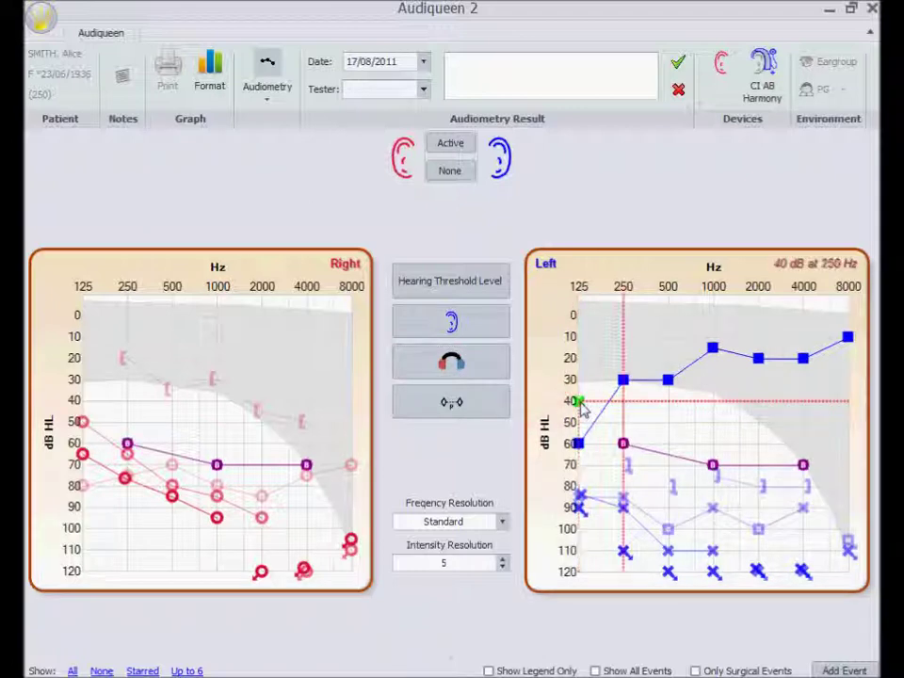
pyautogui.press('Right')
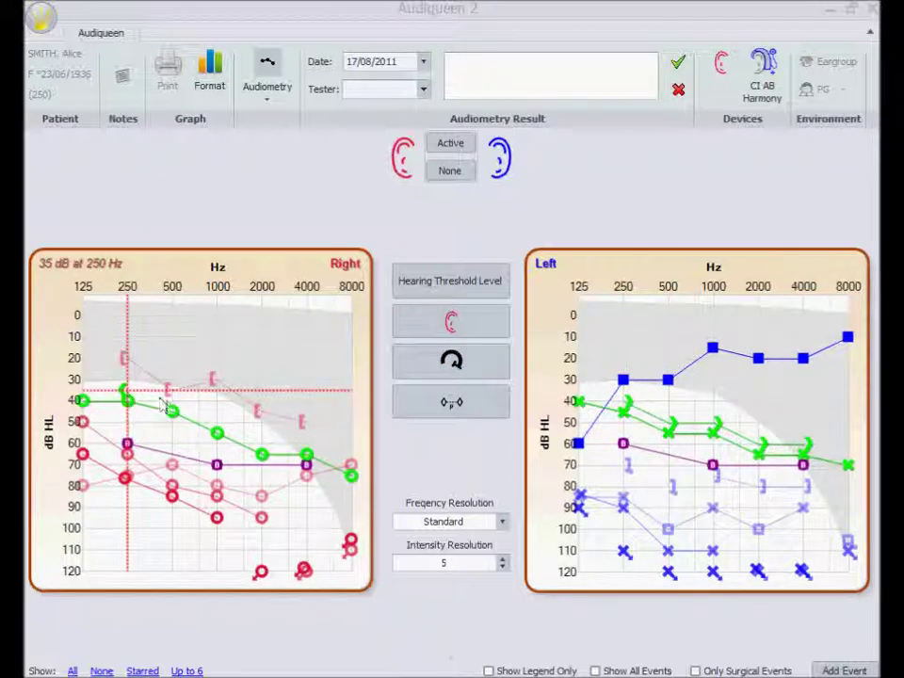
pyautogui.press('Right')
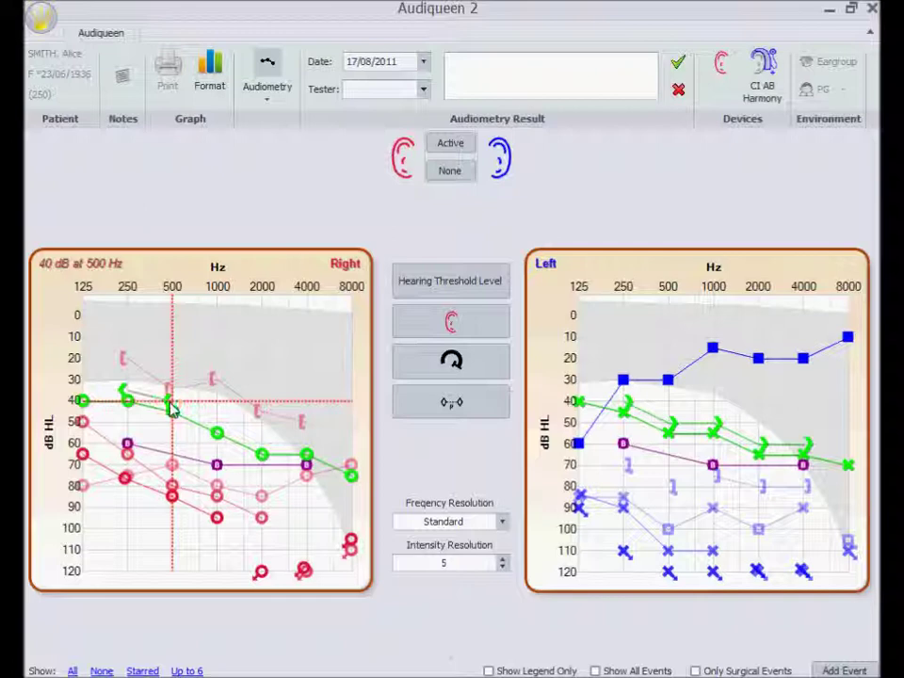
pyautogui.press('Right')
pyautogui.press('Right')
pyautogui.press('Down')
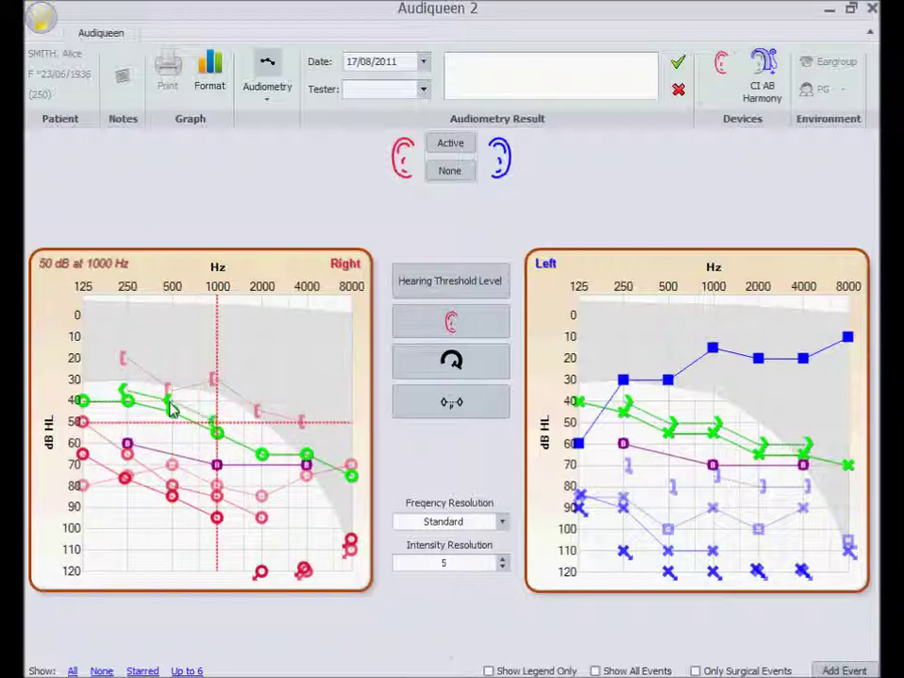
pyautogui.press('Right')
pyautogui.press('Right')
pyautogui.press('Down')
pyautogui.press('Down')
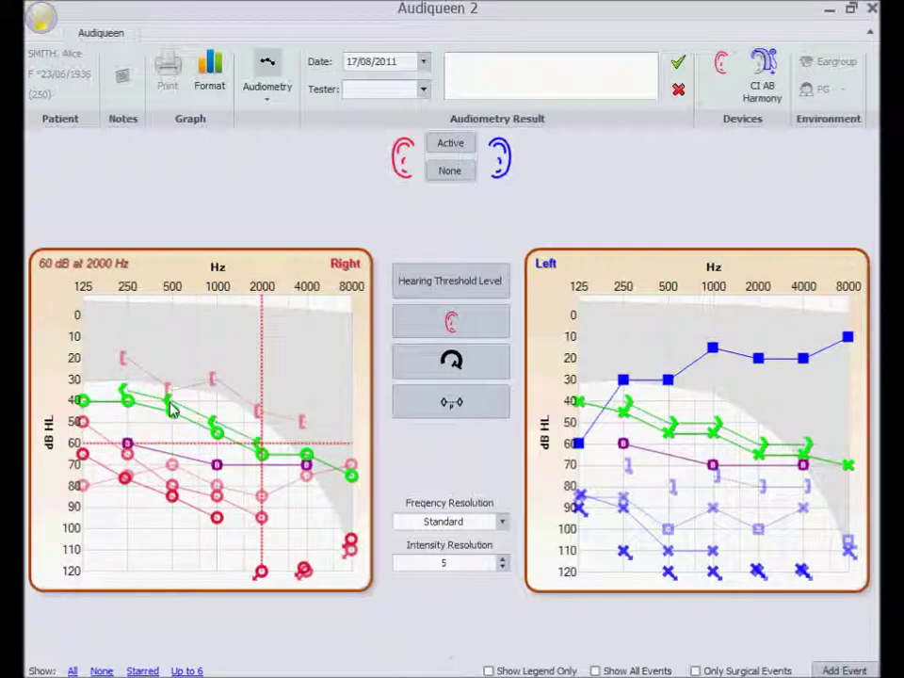
pyautogui.press('Right')
pyautogui.press('Right')
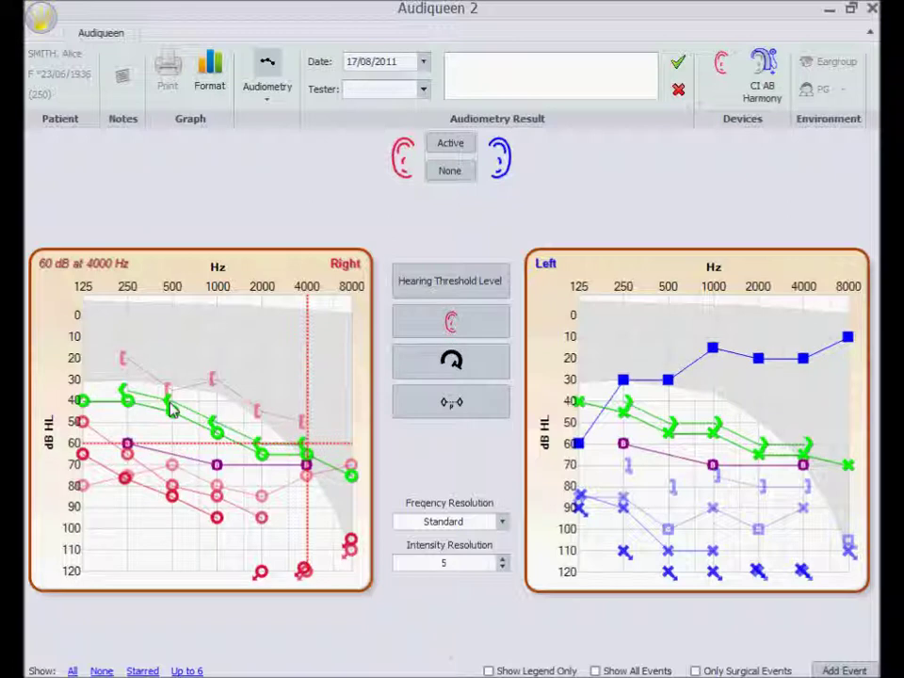
# Set the tester to GC and save the 17/08/2011 audiogram
pyautogui.click(420, 90)
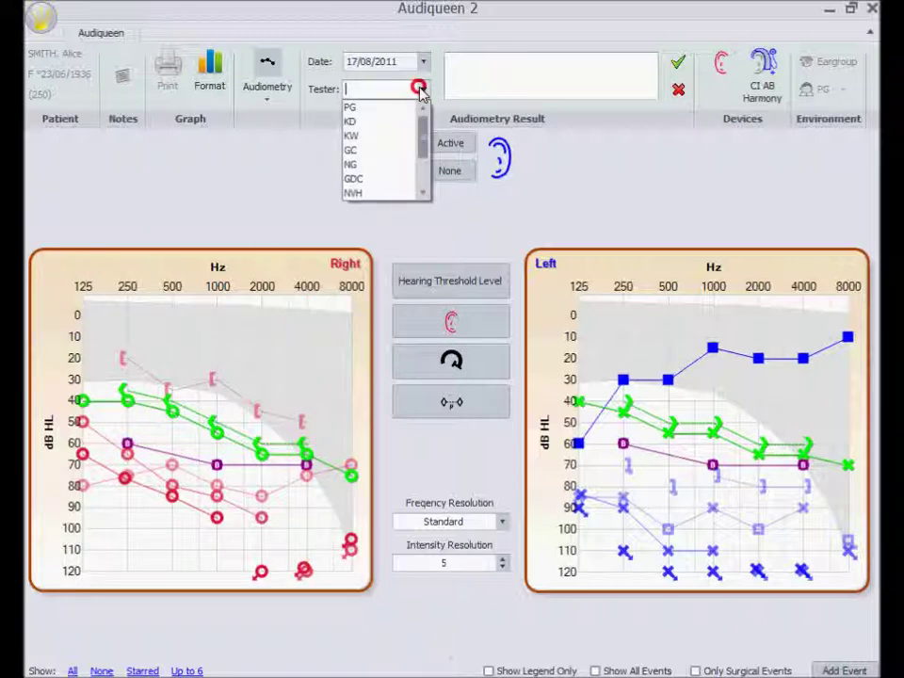
pyautogui.click(386, 148)
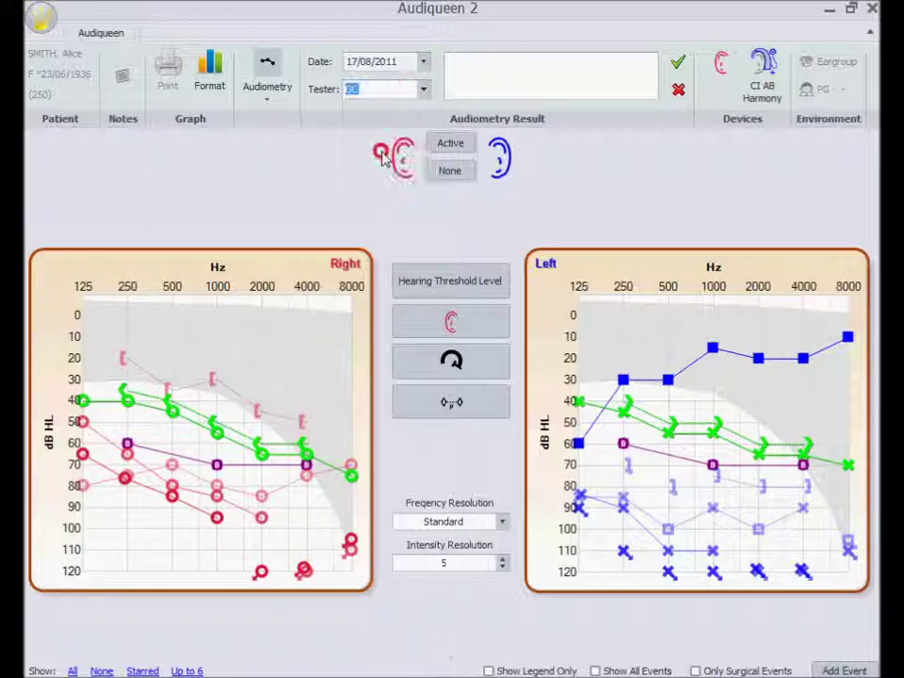
pyautogui.click(676, 63)
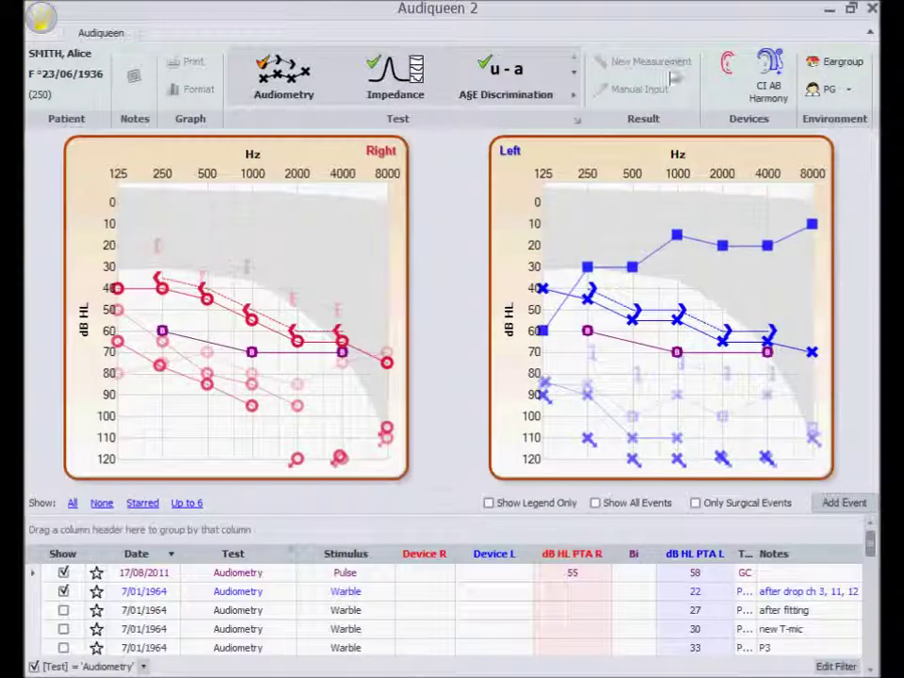
# Select the new 17/08/2011 audiometry event and switch the Test gallery to Speech Audiometry
pyautogui.click(238, 576)
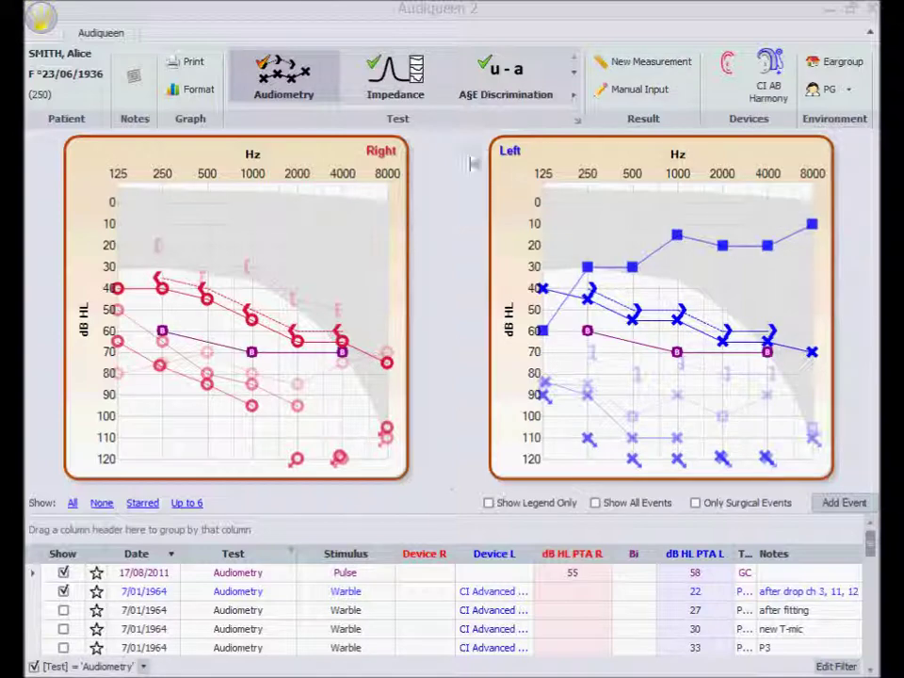
pyautogui.click(573, 72)
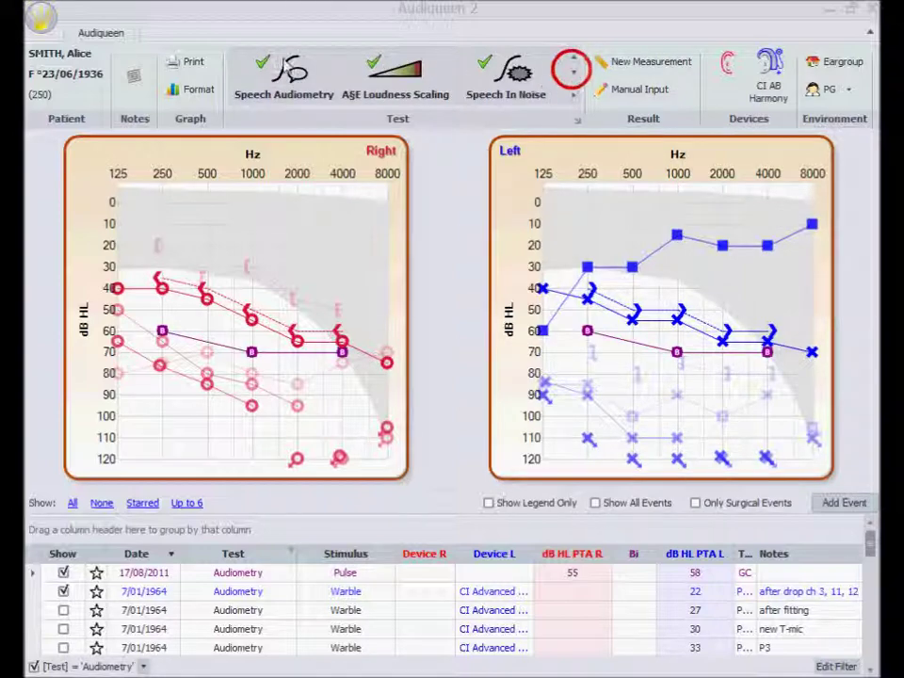
pyautogui.click(281, 68)
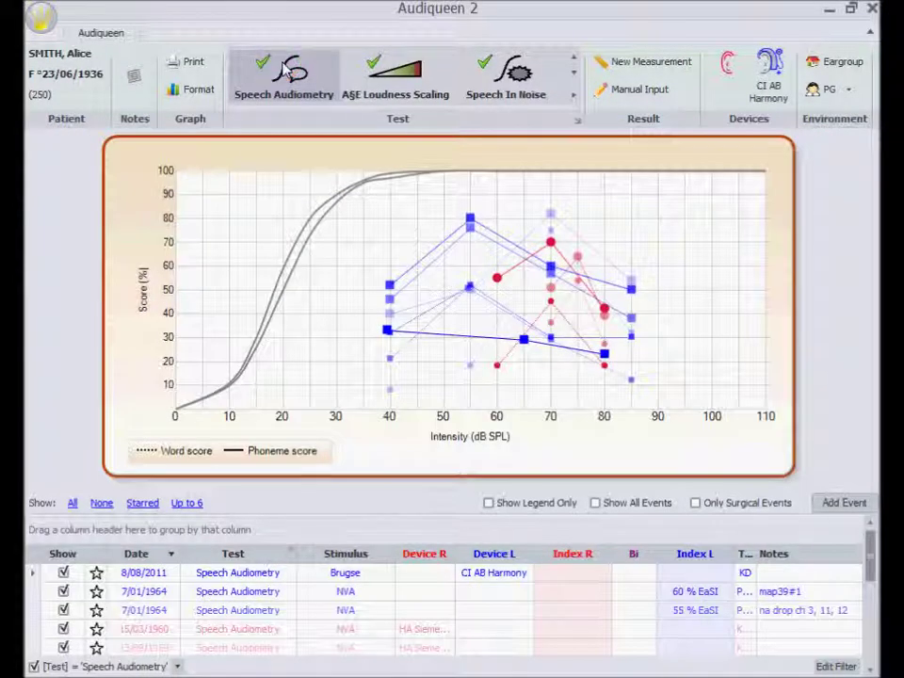
# Begin a new speech measurement and open the A. Boothroyd monosyllabic test from Choose Test
pyautogui.click(629, 64)
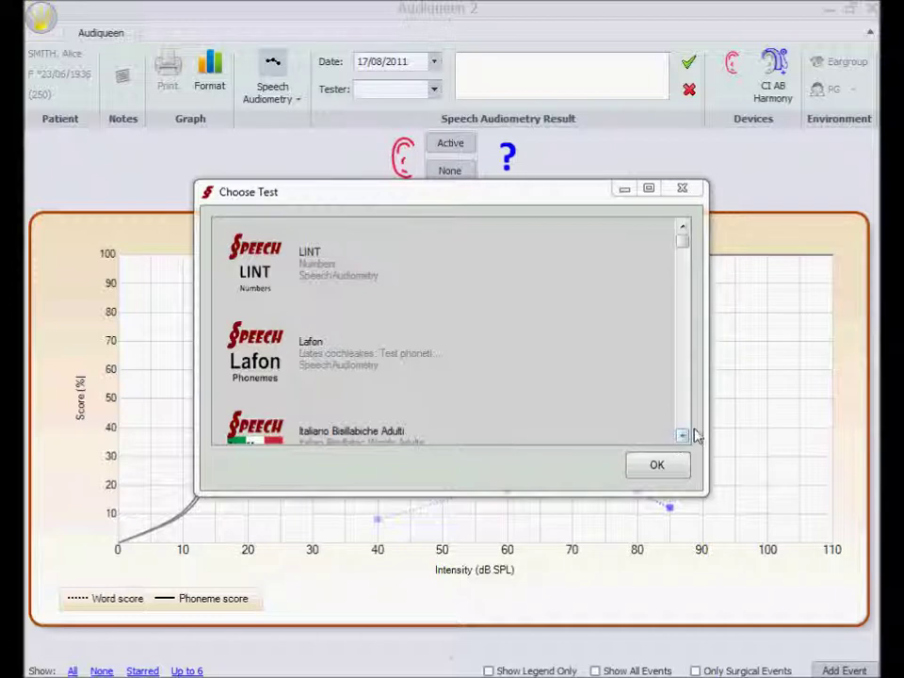
pyautogui.click(686, 253)
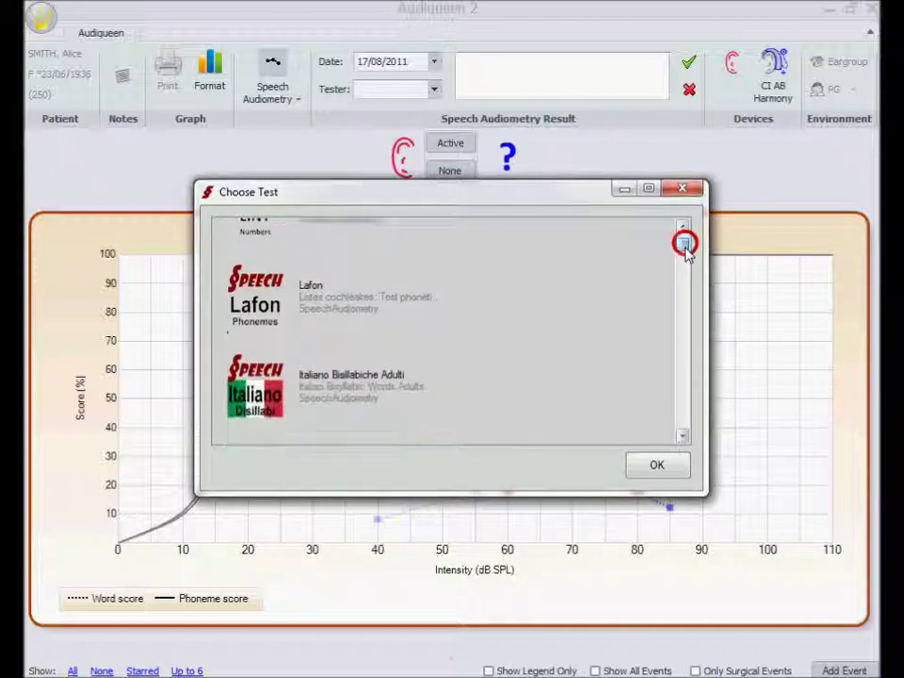
pyautogui.moveTo(685, 254); pyautogui.dragTo(682, 402)
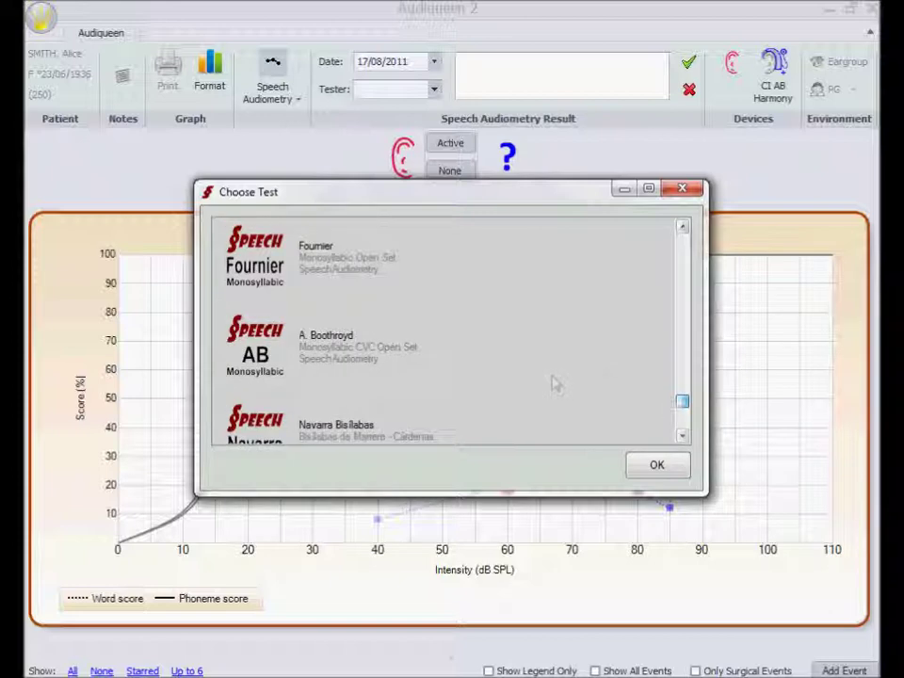
pyautogui.doubleClick(263, 356)
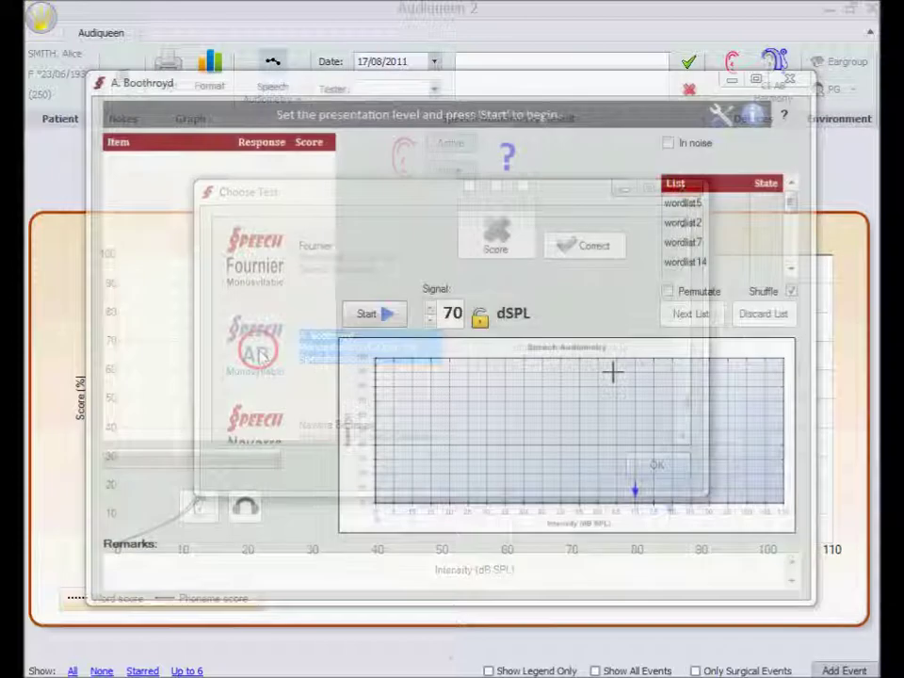
# Score the Boothroyd words goes, shop, thatch and sum by heard phonemes, then Save & Quit
pyautogui.click(370, 317)
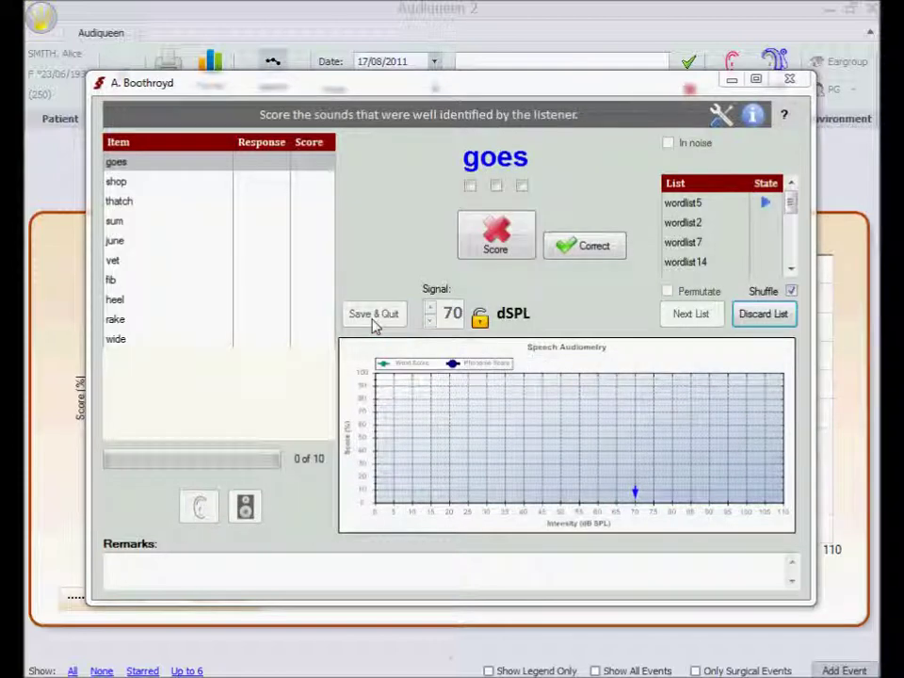
pyautogui.click(496, 186)
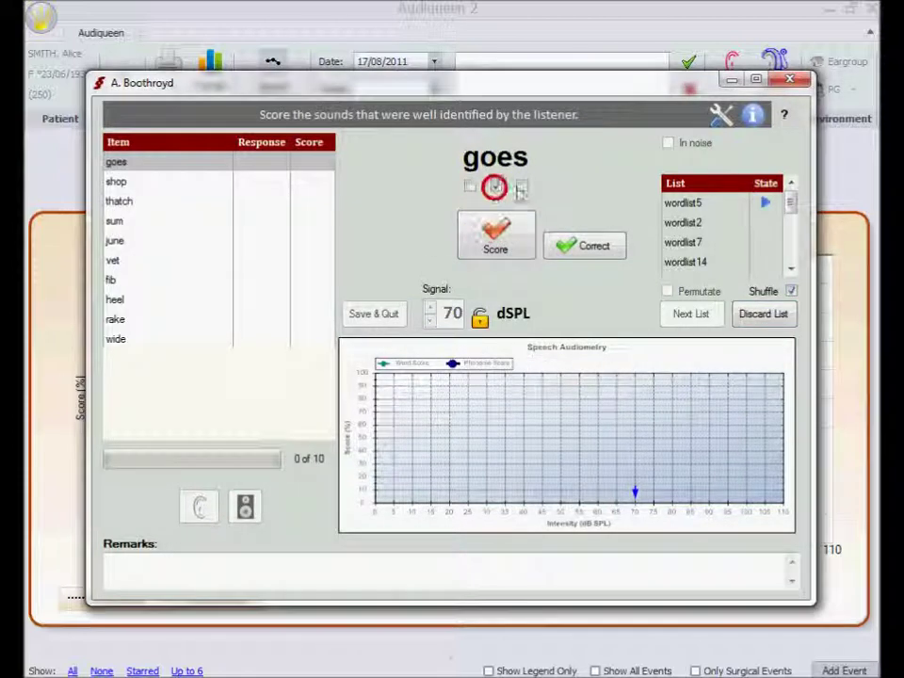
pyautogui.click(521, 185)
pyautogui.click(512, 246)
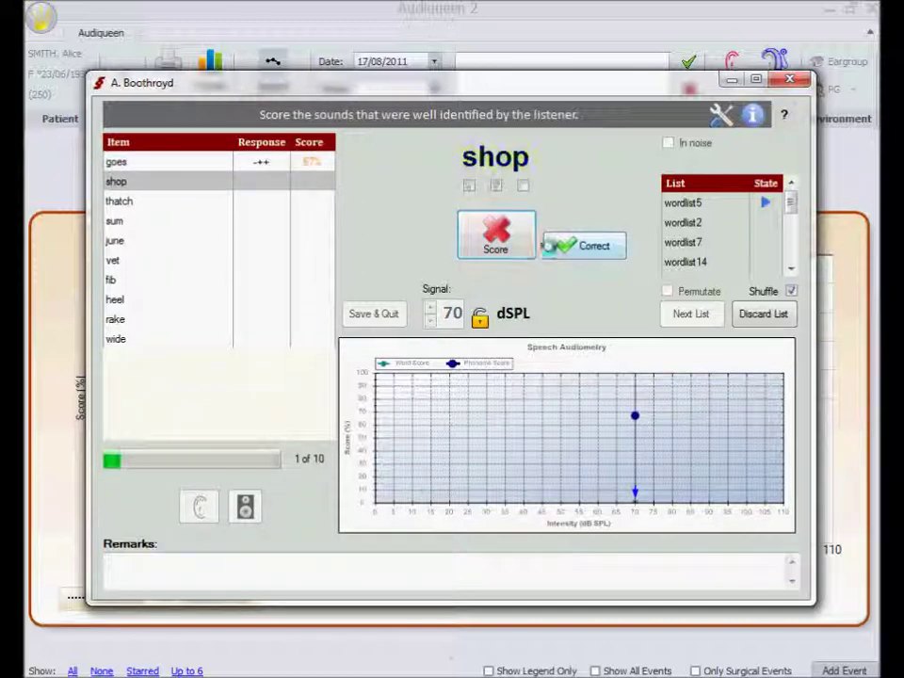
pyautogui.click(547, 245)
pyautogui.click(529, 185)
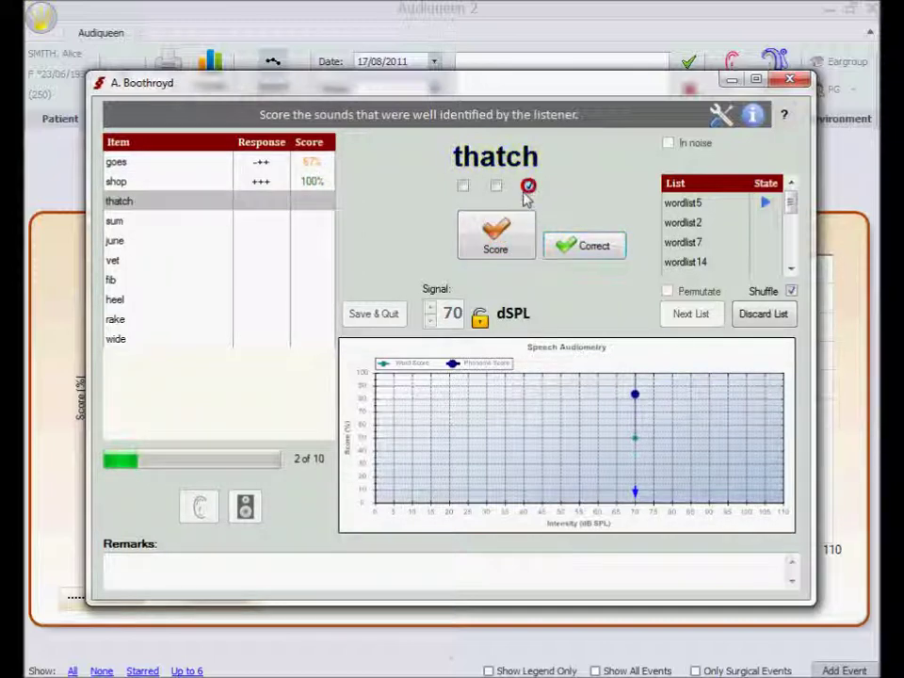
pyautogui.click(497, 186)
pyautogui.click(489, 222)
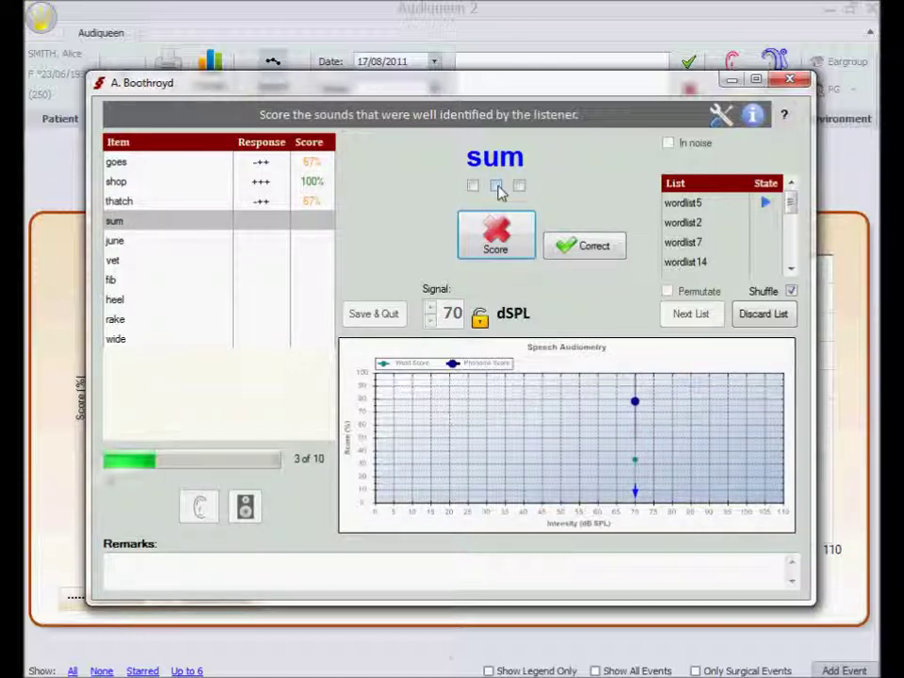
pyautogui.click(496, 186)
pyautogui.click(496, 236)
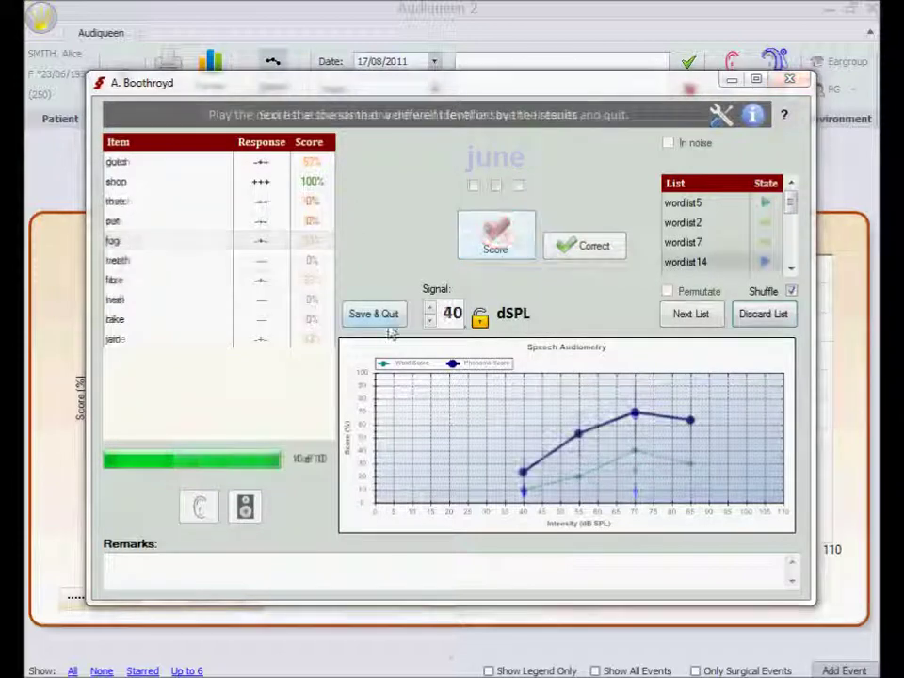
pyautogui.click(381, 316)
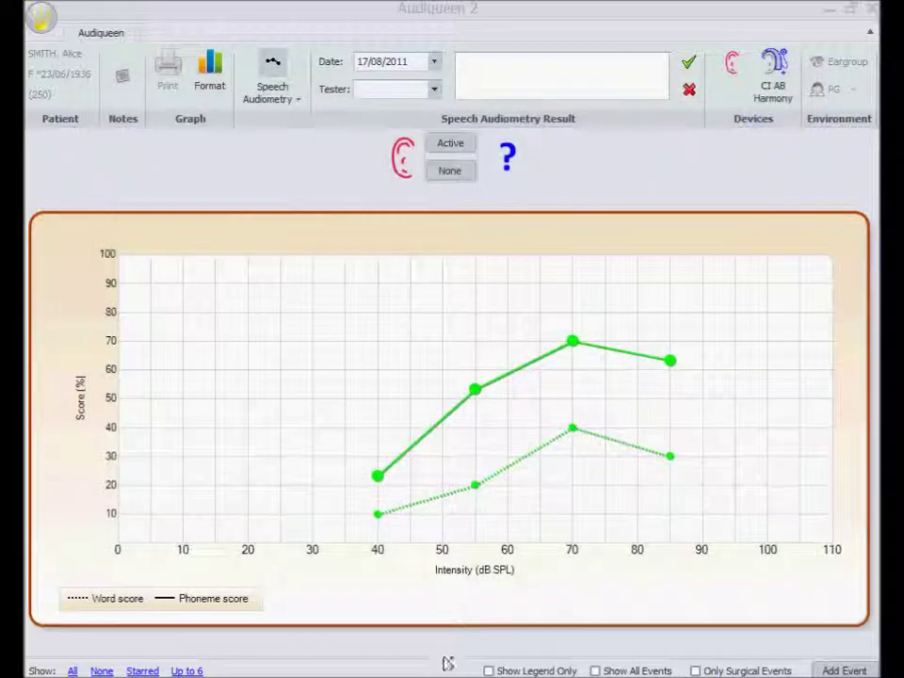
# Raise the splitter to reveal the event list below the speech chart
pyautogui.moveTo(443, 648); pyautogui.dragTo(446, 589)
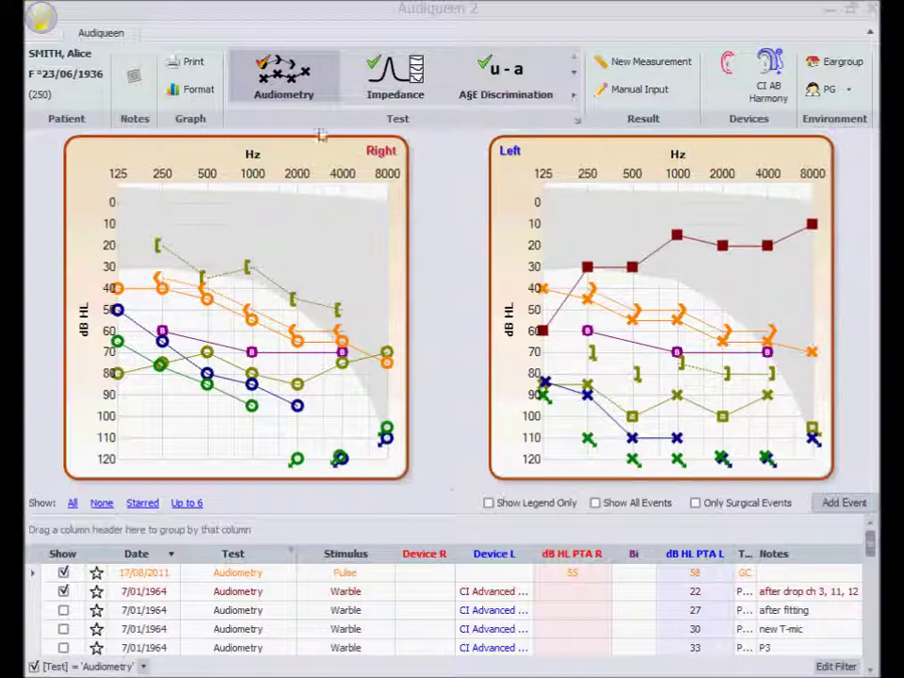
# Set the chart Format's Measurement Device to Affinity / Equinox Suite and save as my settings
pyautogui.click(196, 89)
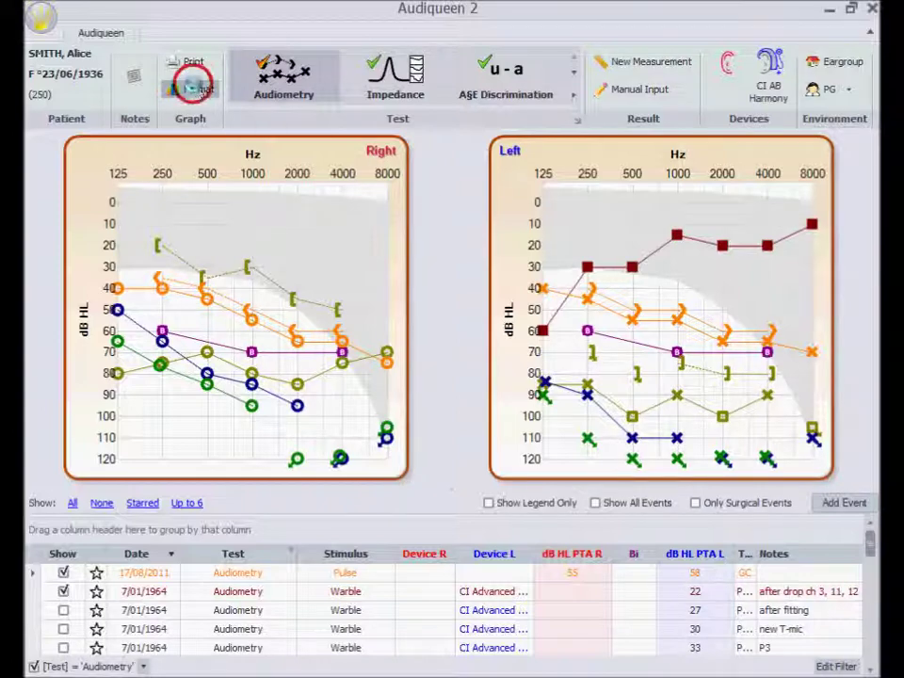
pyautogui.click(193, 88)
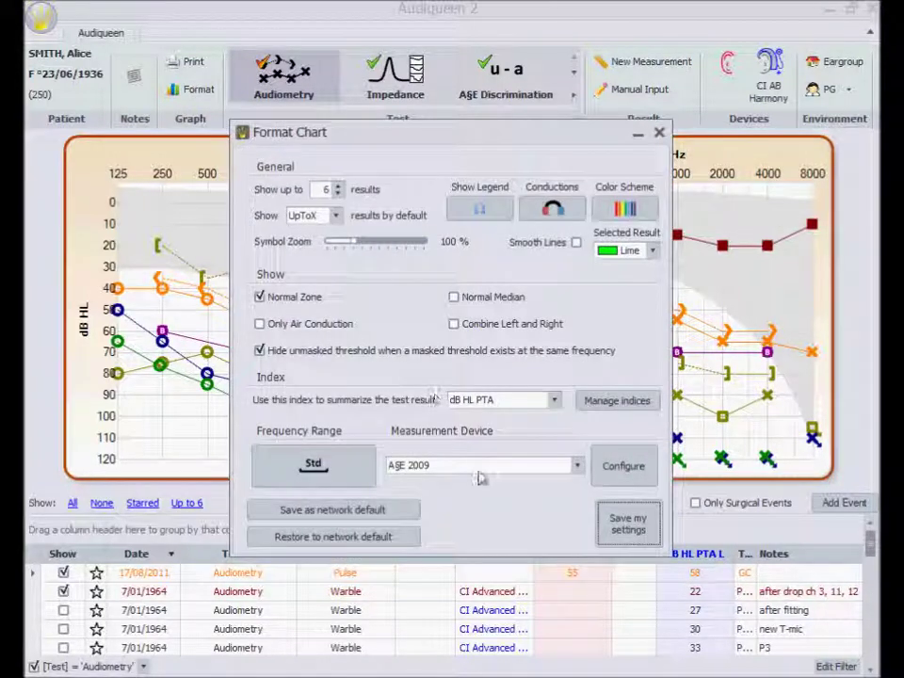
pyautogui.click(477, 470)
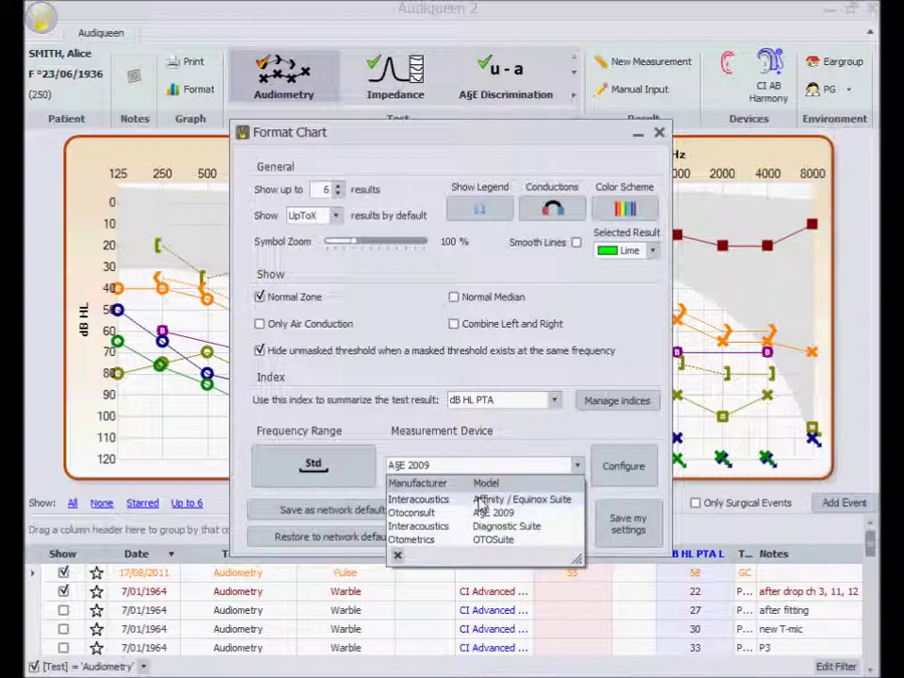
pyautogui.click(477, 499)
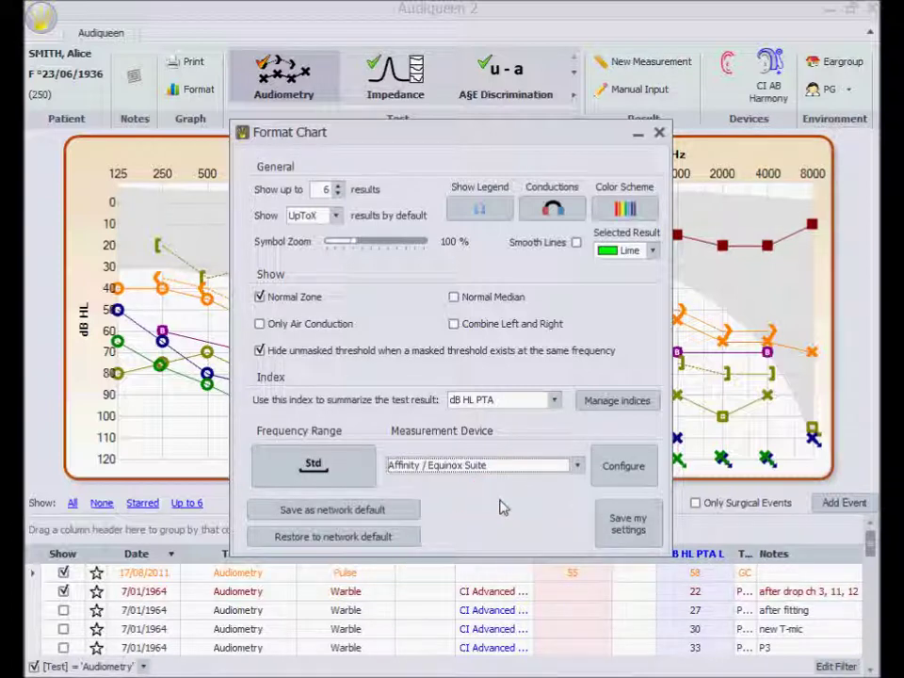
pyautogui.click(627, 528)
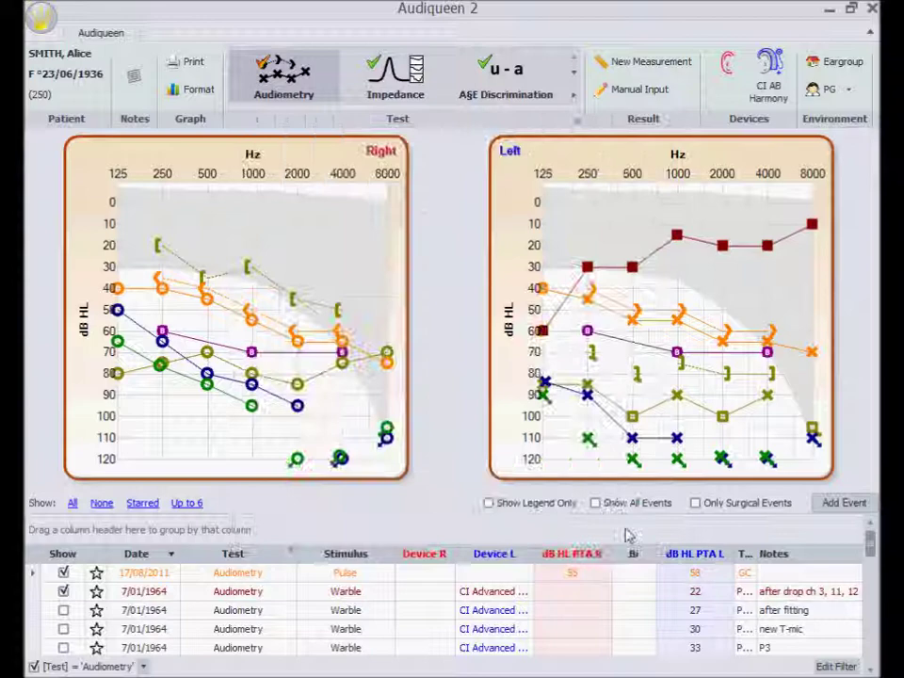
# Start a new audiometry measurement and store the right-ear threshold at 40 dB
pyautogui.click(640, 63)
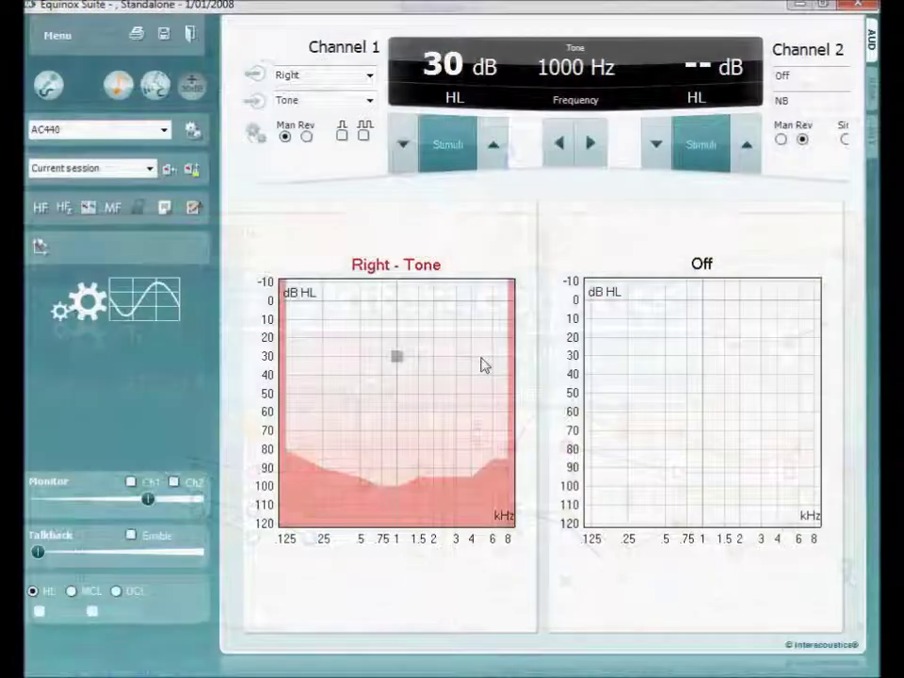
pyautogui.scroll(-1, 481, 365)
pyautogui.scroll(-1, 482, 365)
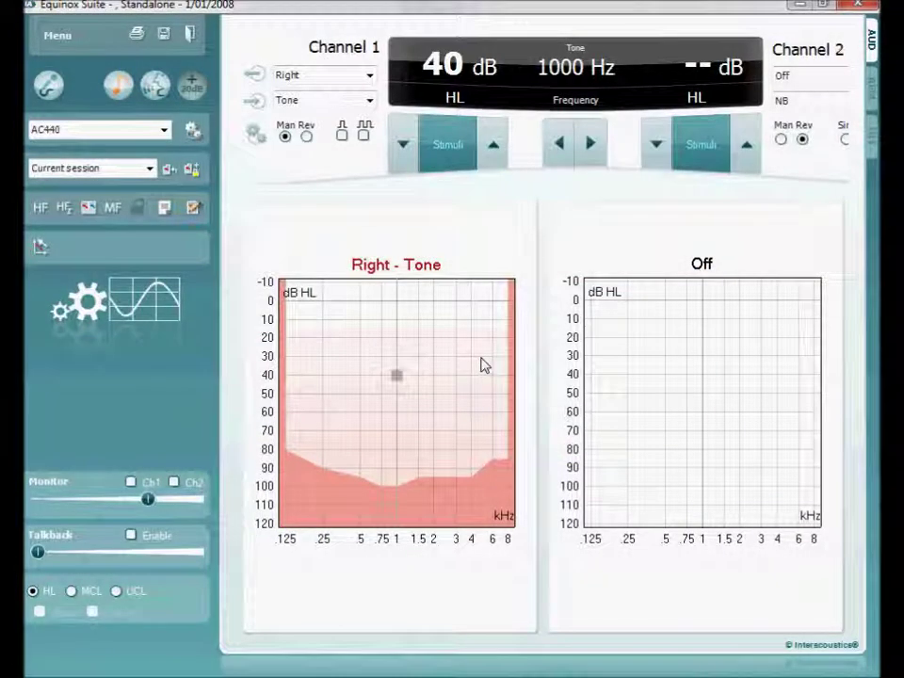
pyautogui.press('s')
pyautogui.press('Right')
pyautogui.press('Right')
# Store left-ear thresholds at 250 Hz and 125 Hz (20 dB), then exit Equinox Suite, saving the session
pyautogui.scroll(-2, 482, 365)
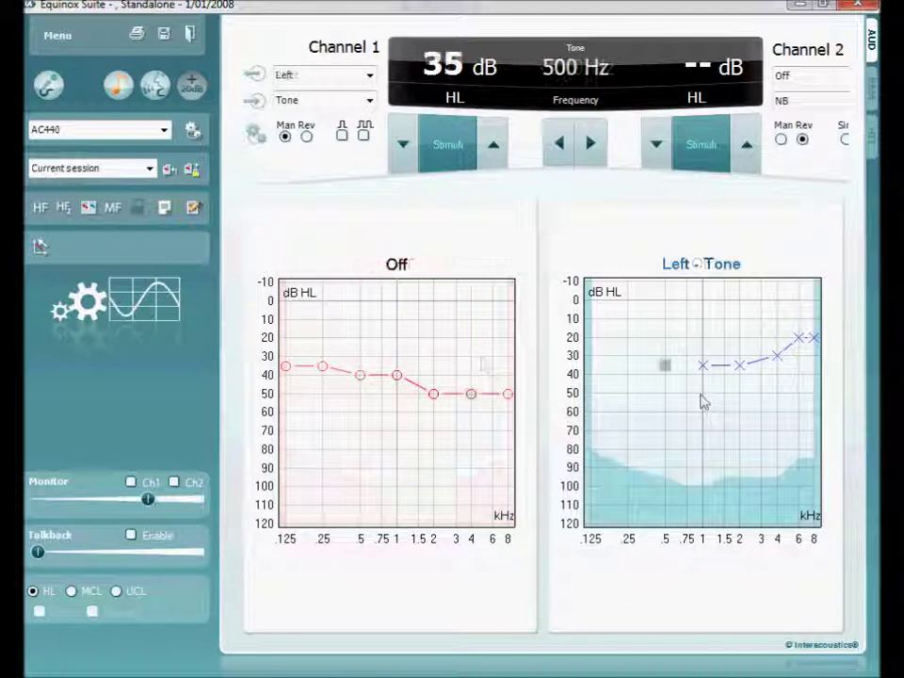
pyautogui.press('Left')
pyautogui.scroll(1, 701, 401)
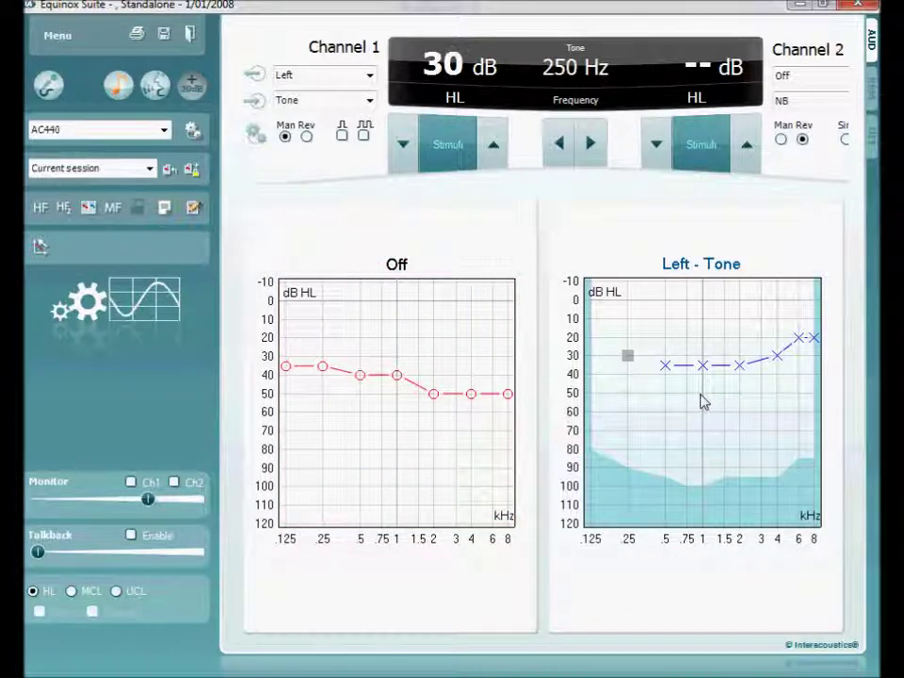
pyautogui.press('s')
pyautogui.press('Left')
pyautogui.scroll(2, 701, 401)
pyautogui.press('s')
pyautogui.press('Right')
pyautogui.press('Right')
pyautogui.press('Right')
pyautogui.press('Right')
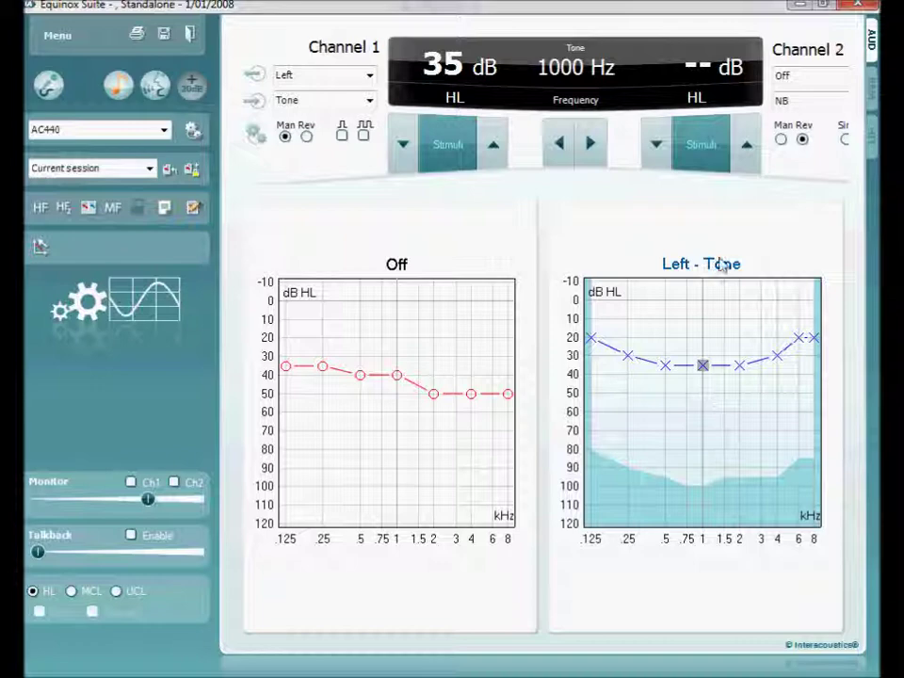
pyautogui.click(854, 8)
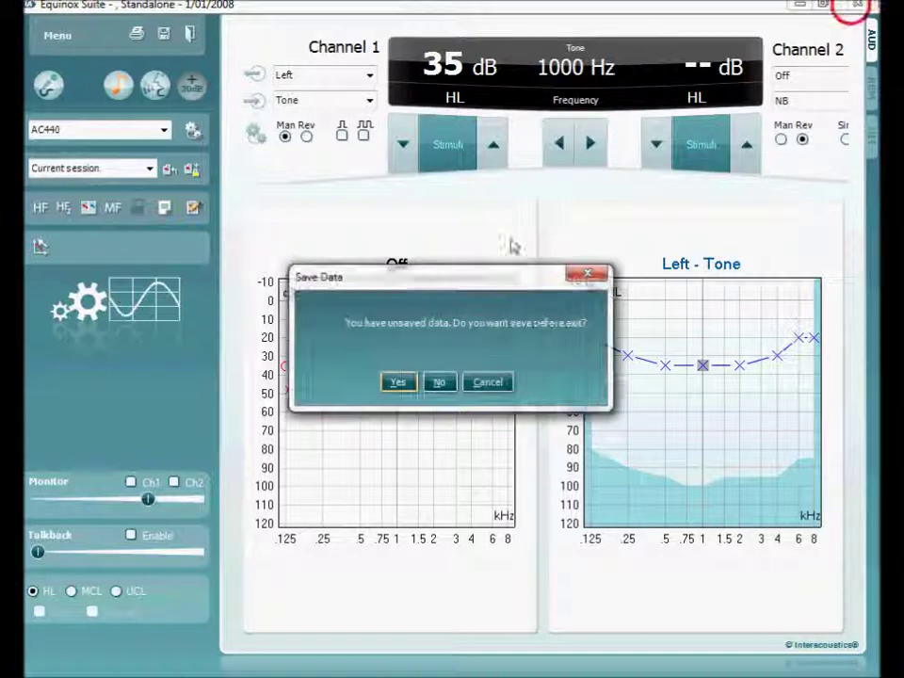
pyautogui.click(399, 384)
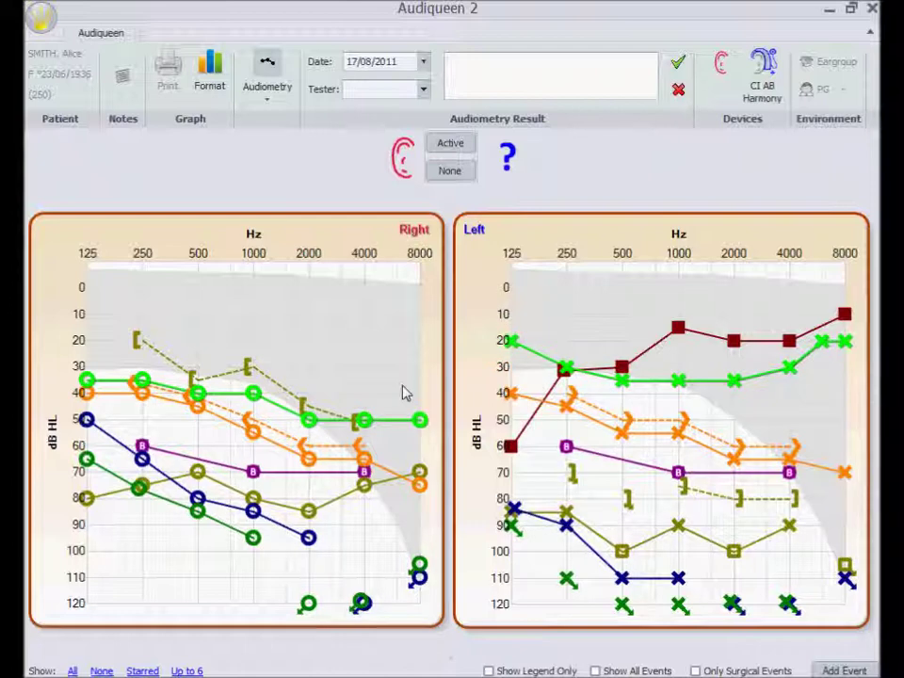
# Assign a tester to the new audiogram, hide previous impedance results, and start a new impedance measurement
pyautogui.click(423, 89)
pyautogui.click(385, 119)
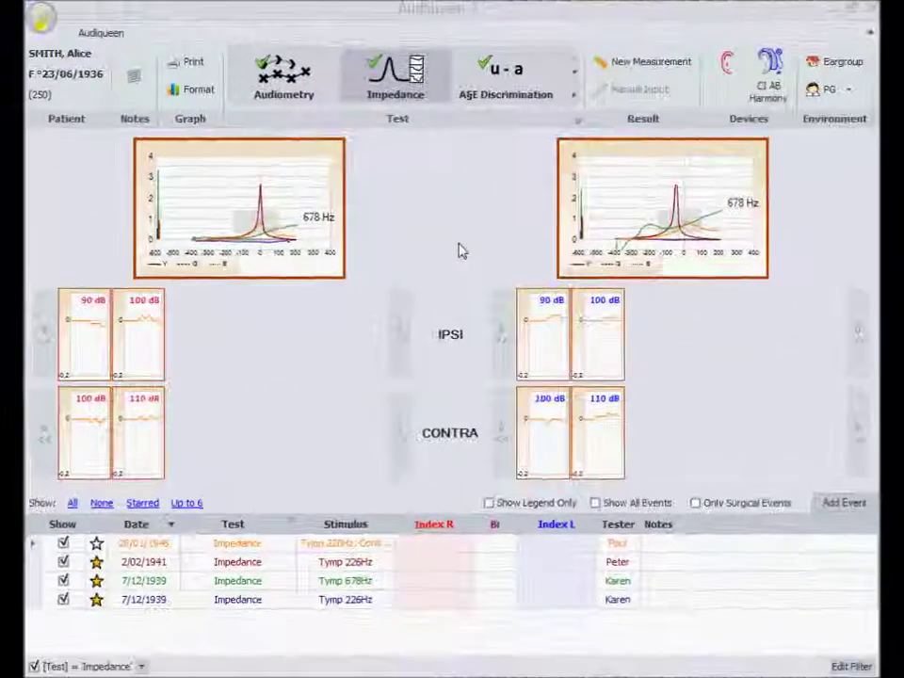
pyautogui.click(101, 502)
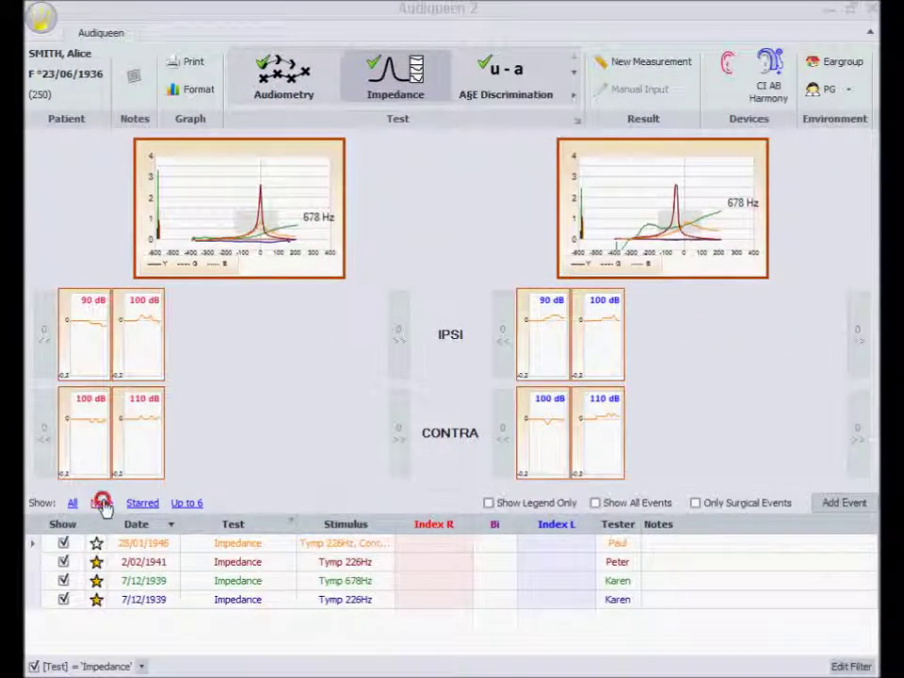
pyautogui.click(650, 59)
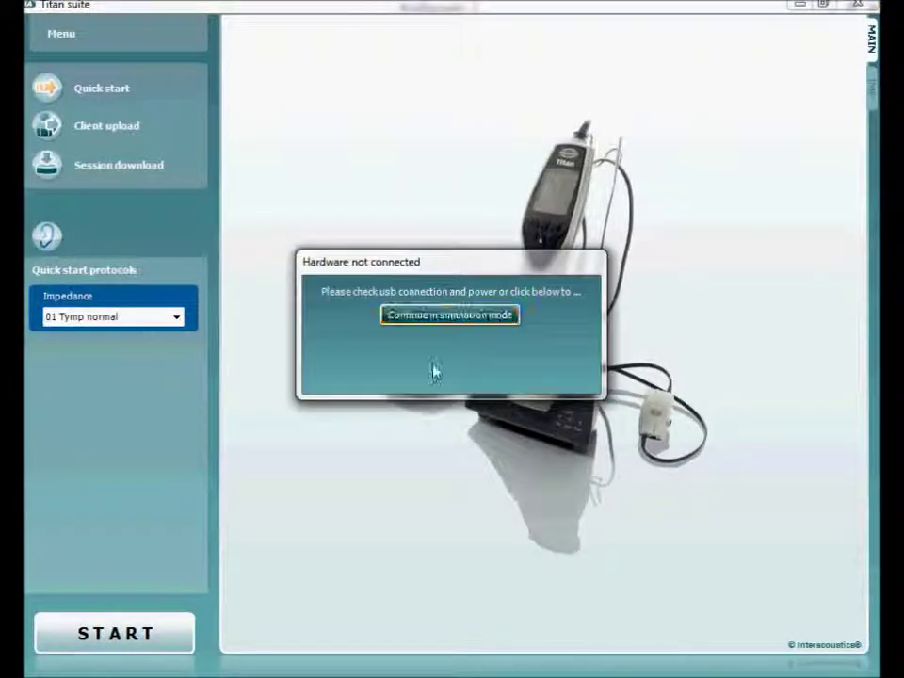
# In simulation mode, run left- and right-ear 226 Hz tympanograms and save them on exit
pyautogui.click(432, 316)
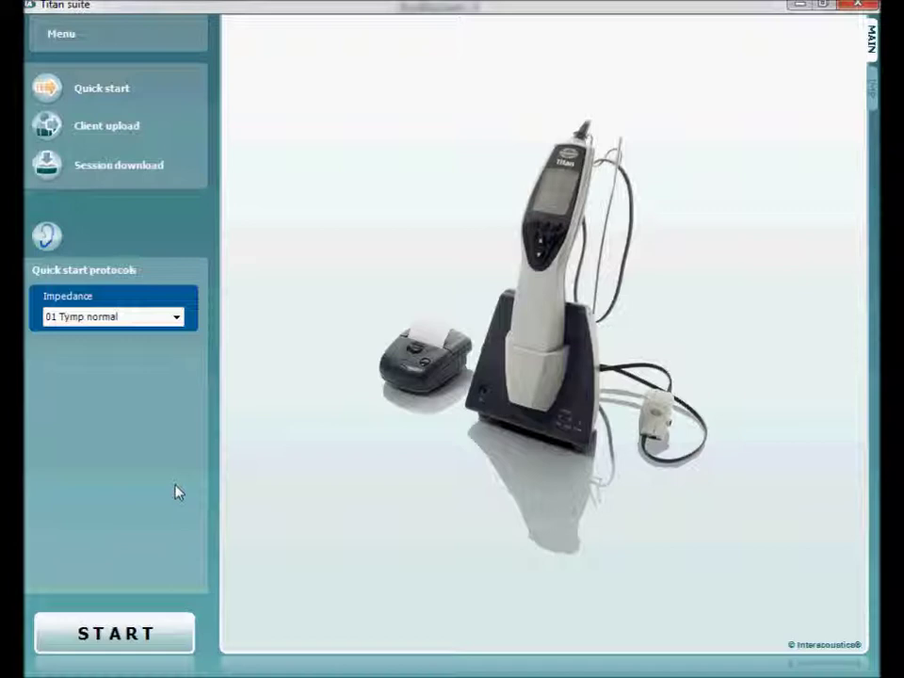
pyautogui.click(131, 635)
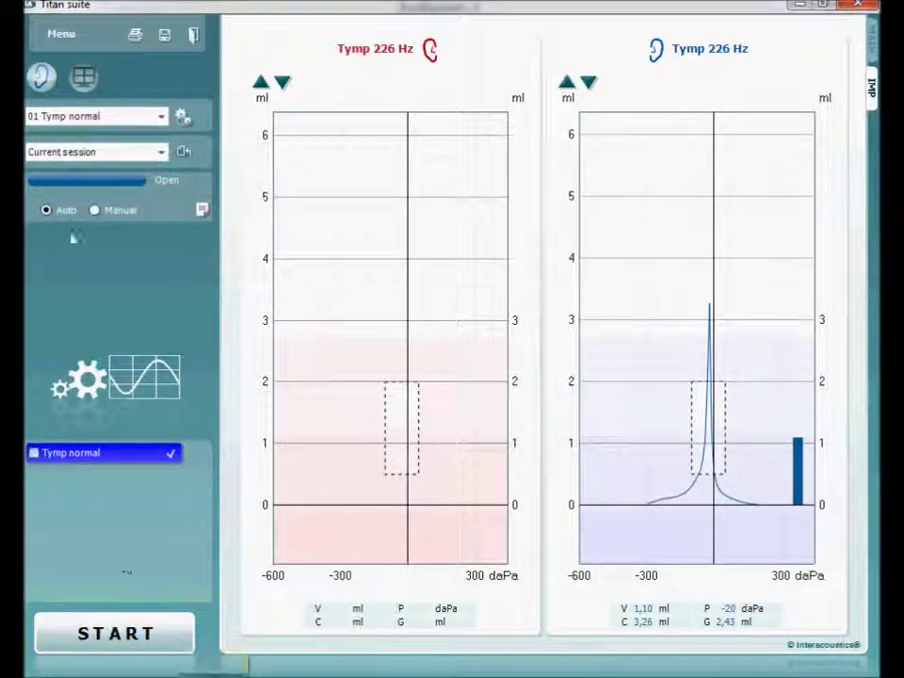
pyautogui.click(130, 631)
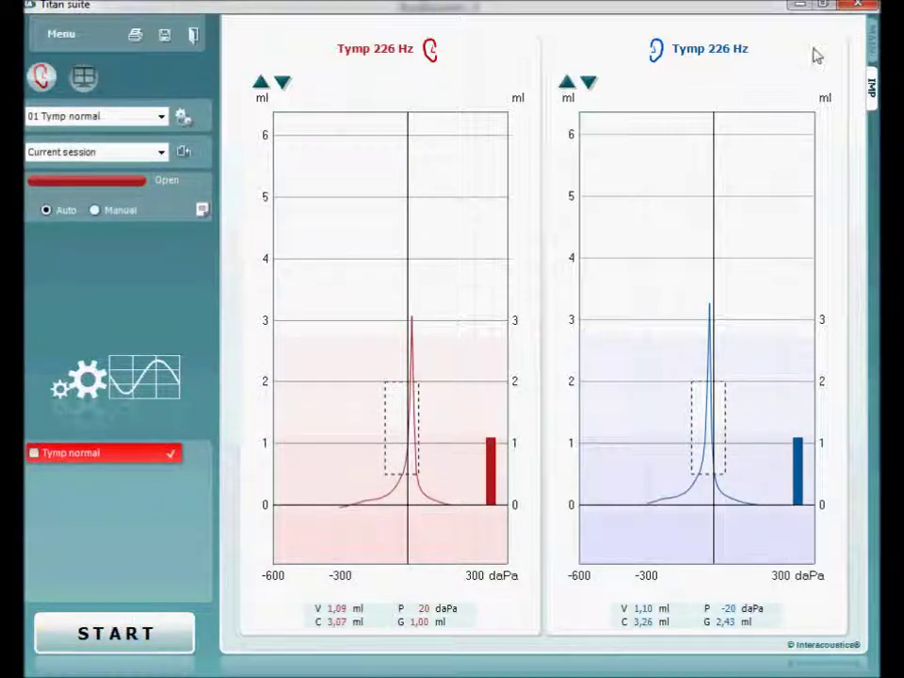
pyautogui.click(849, 6)
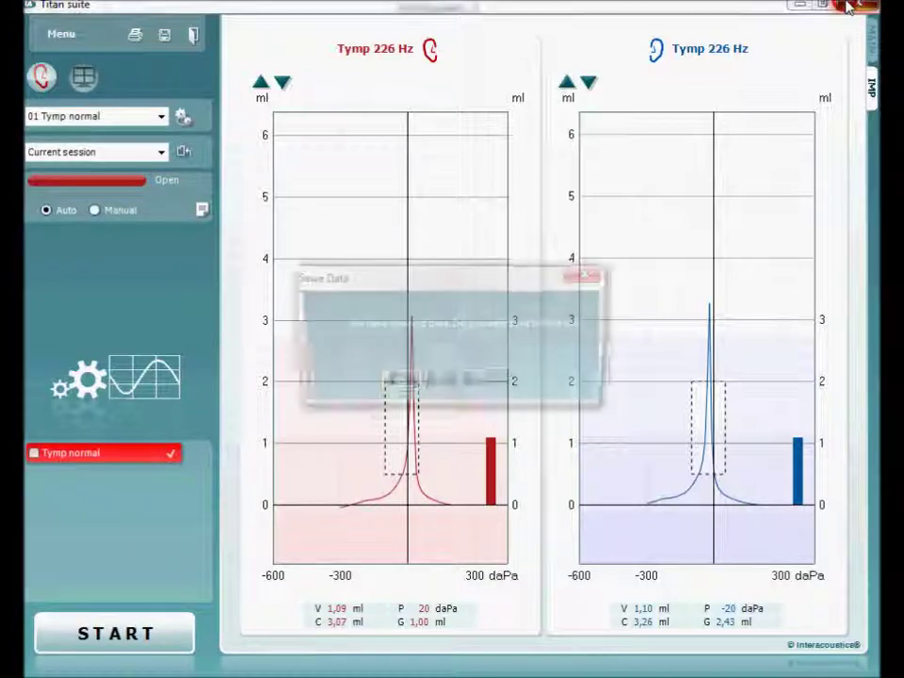
pyautogui.click(394, 382)
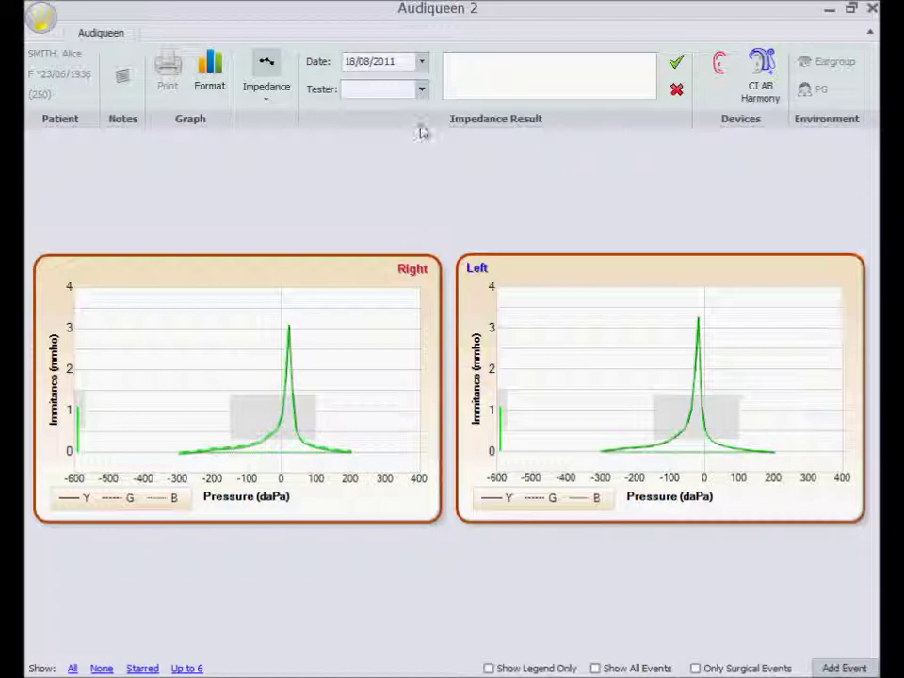
# Pick a tester from the Tester list for the imported tympanogram result
pyautogui.click(421, 88)
pyautogui.click(374, 123)
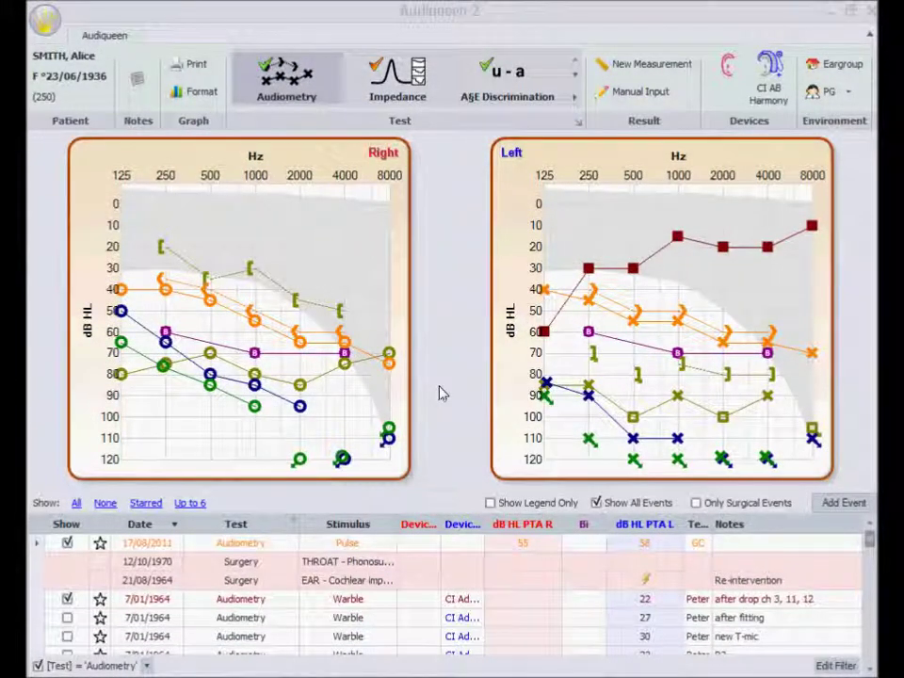
# Uncheck Show All Events, toggle Only Surgical Events on and off, and add a new event
pyautogui.click(596, 502)
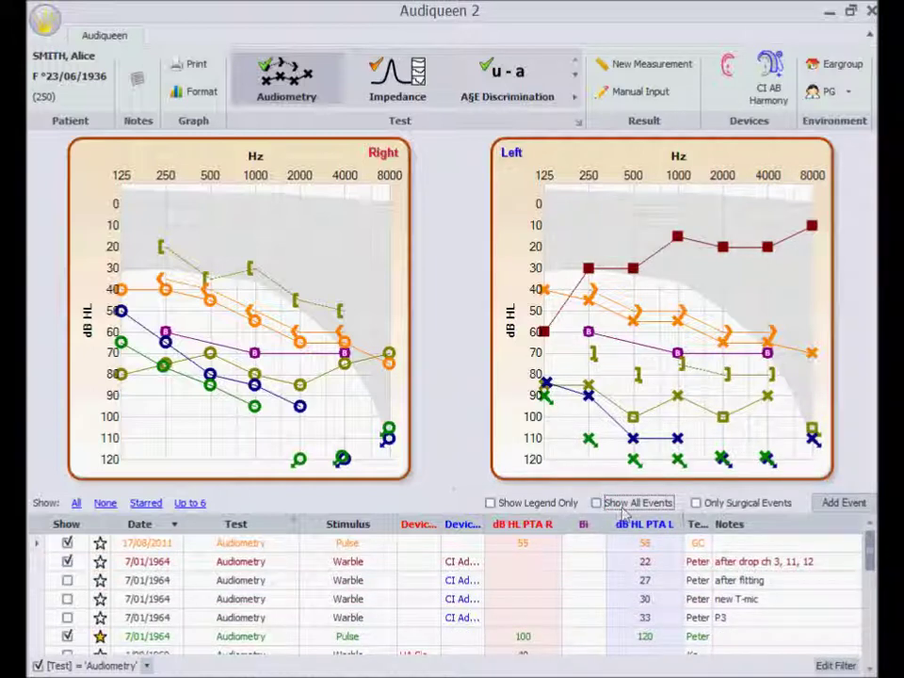
pyautogui.click(696, 503)
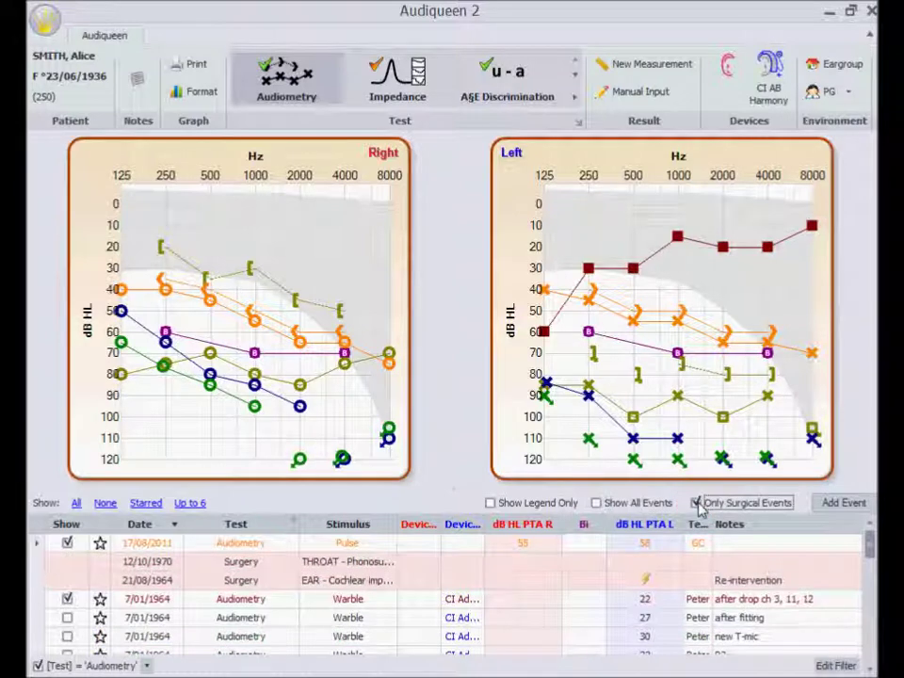
pyautogui.click(697, 503)
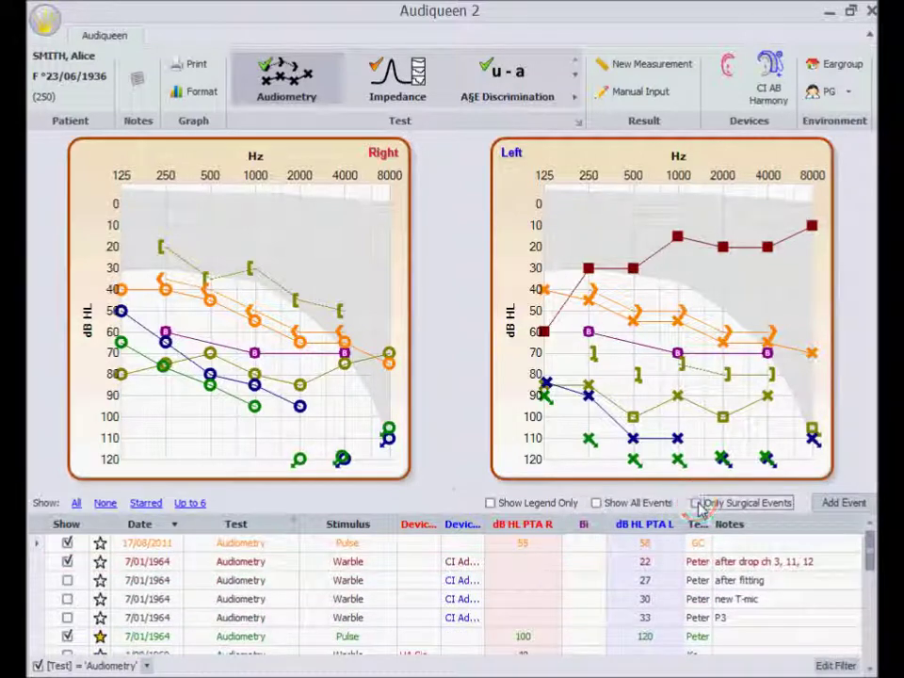
pyautogui.click(840, 504)
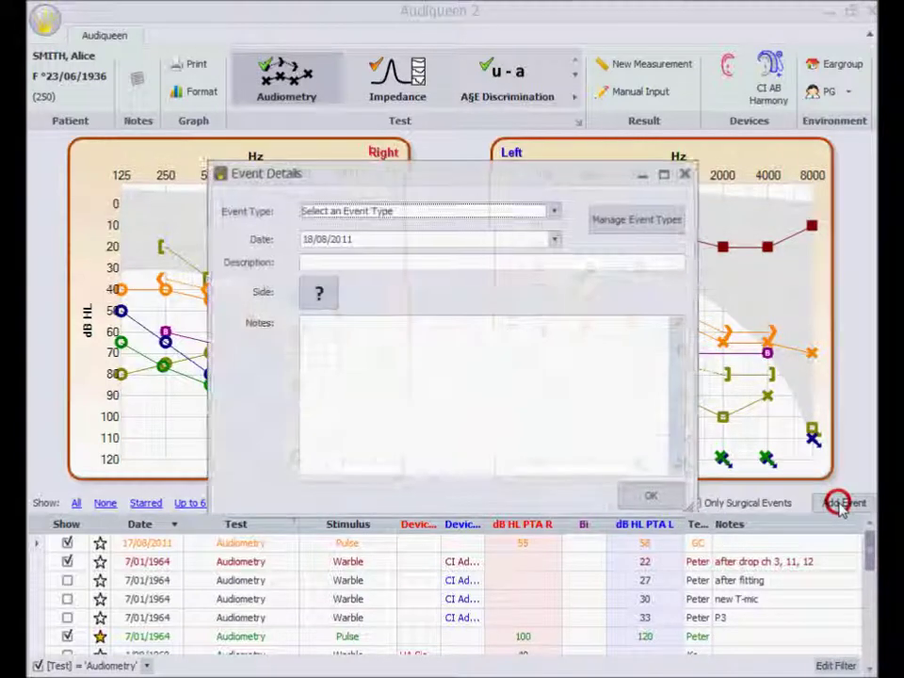
# Set the event type to First hearing aid(s) and open Event Type Management
pyautogui.click(553, 211)
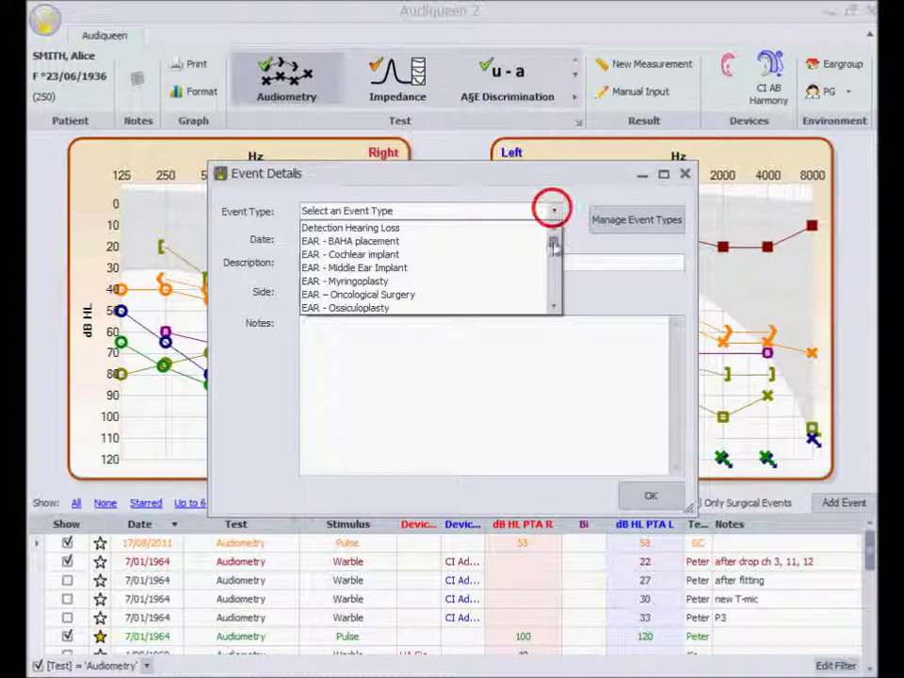
pyautogui.click(555, 291)
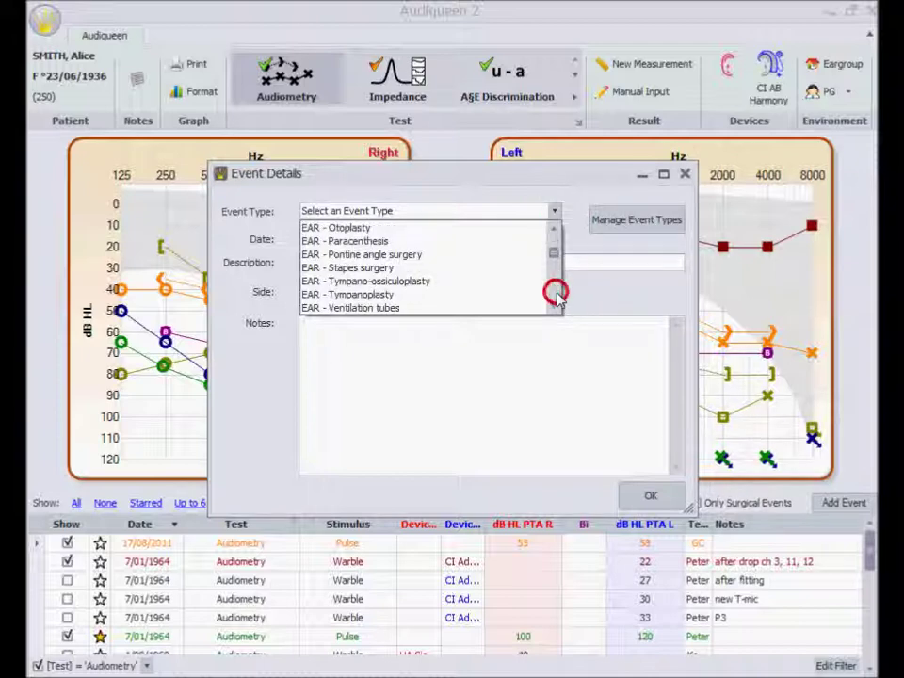
pyautogui.click(554, 289)
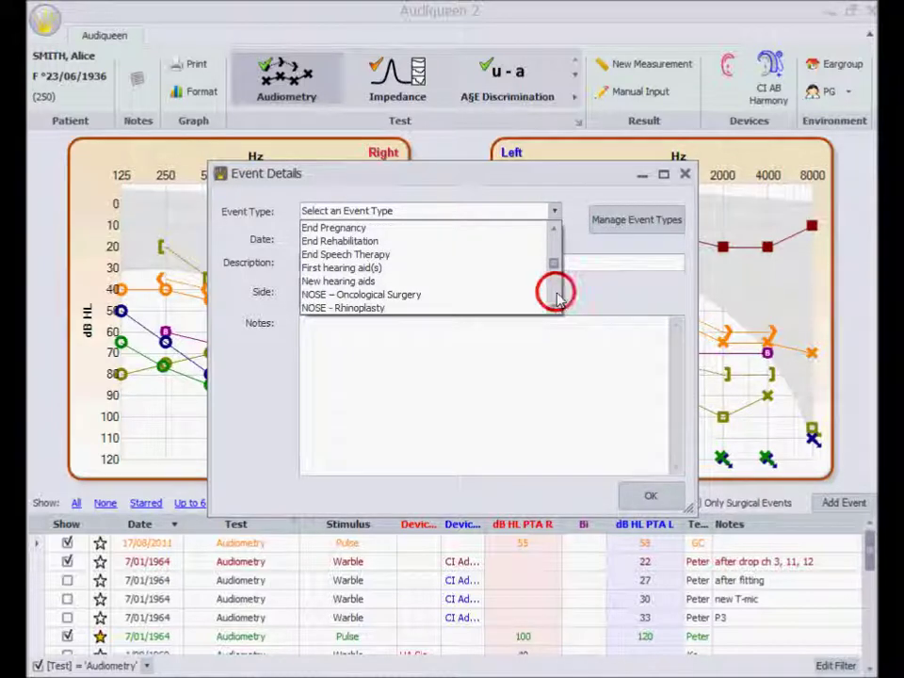
pyautogui.click(375, 269)
pyautogui.click(670, 224)
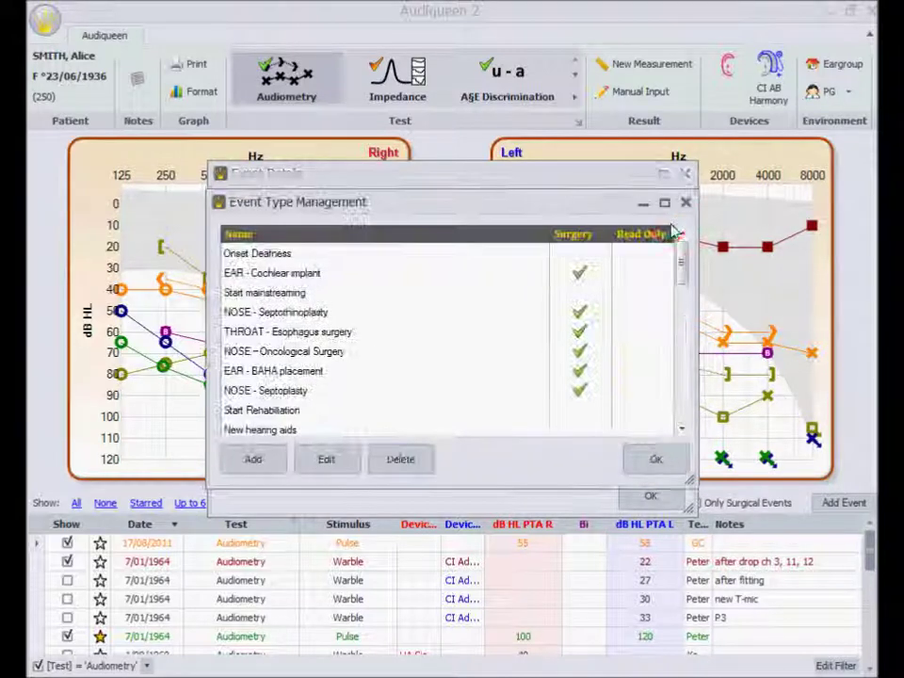
pyautogui.moveTo(684, 263); pyautogui.dragTo(681, 342)
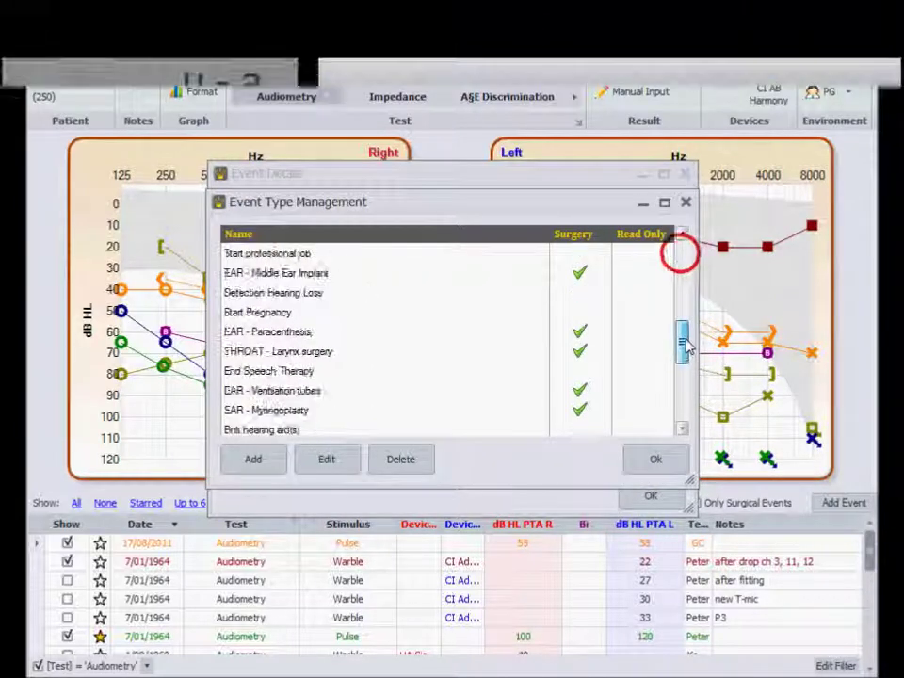